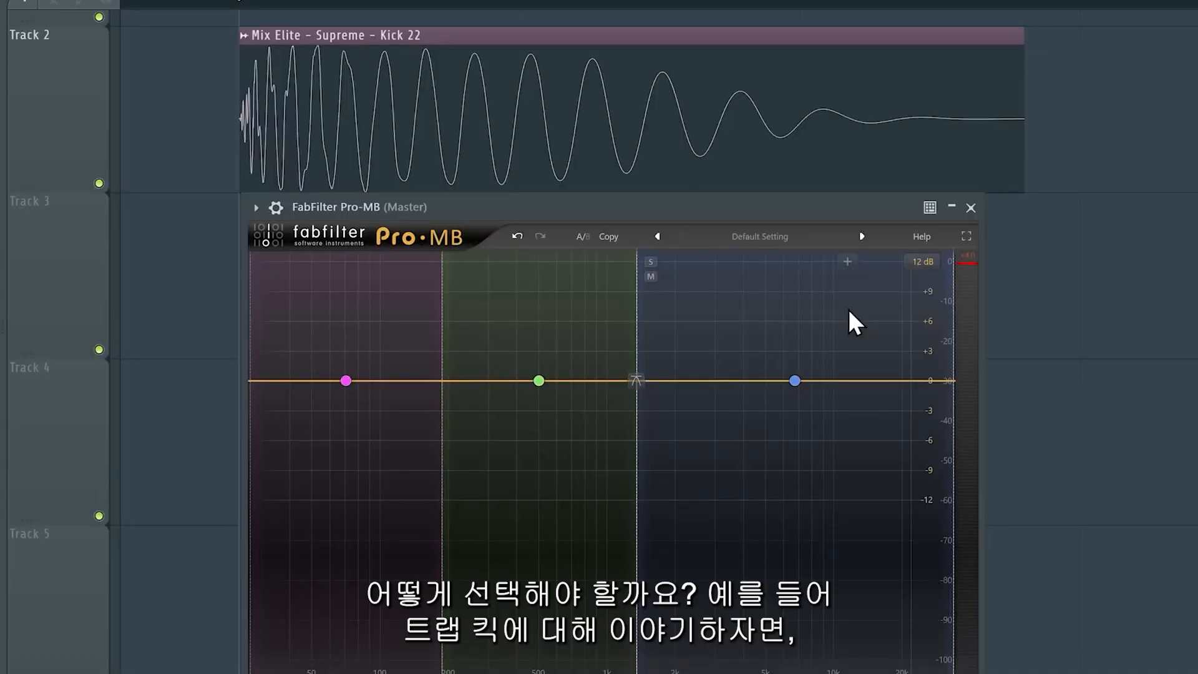
Audition the Supreme Kick 22 sample through Pro-MB with its mid band soloed and unsoloed.
key(space)
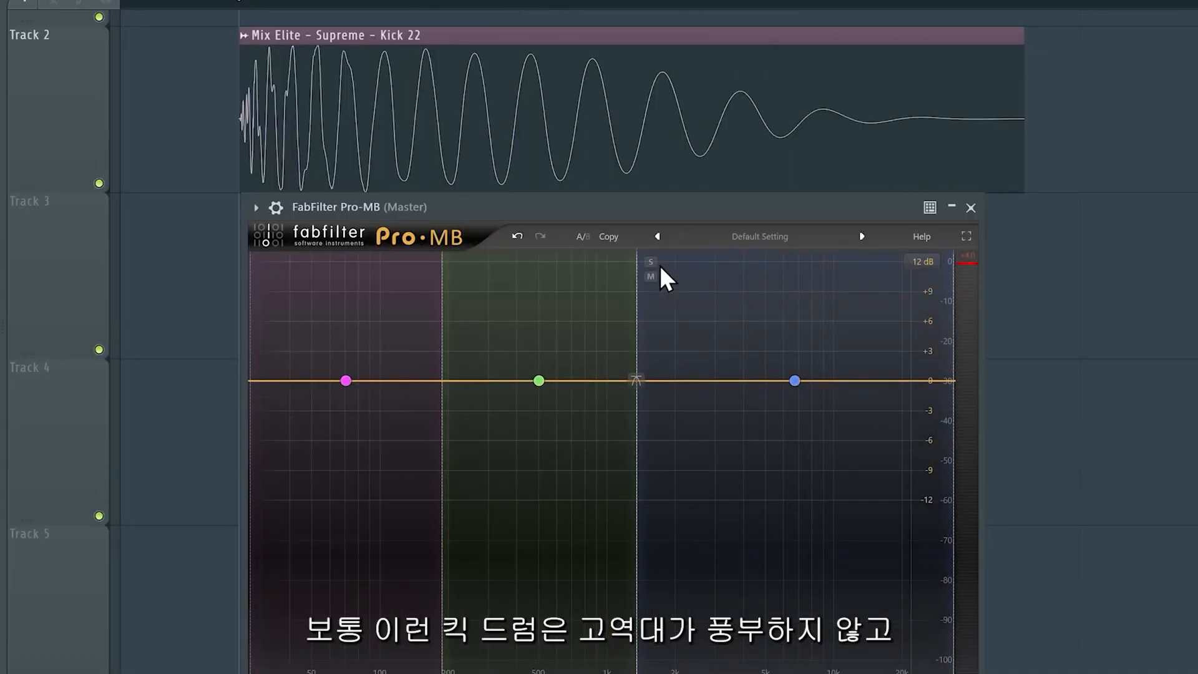
click(651, 262)
key(space)
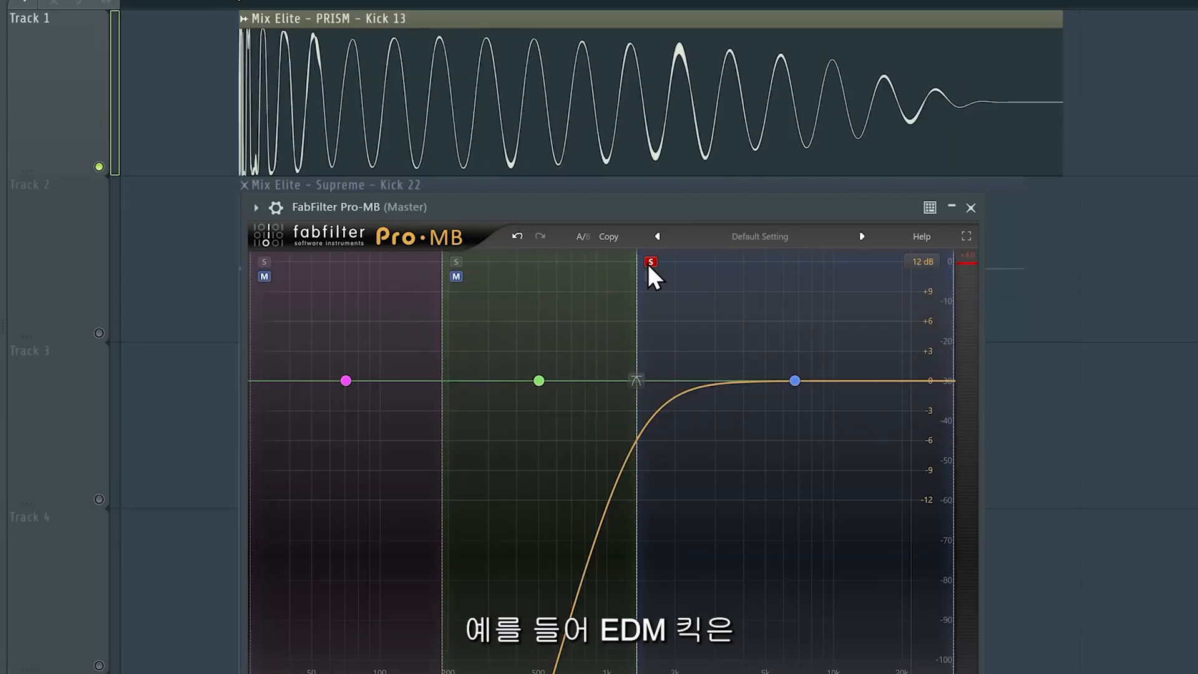
click(649, 263)
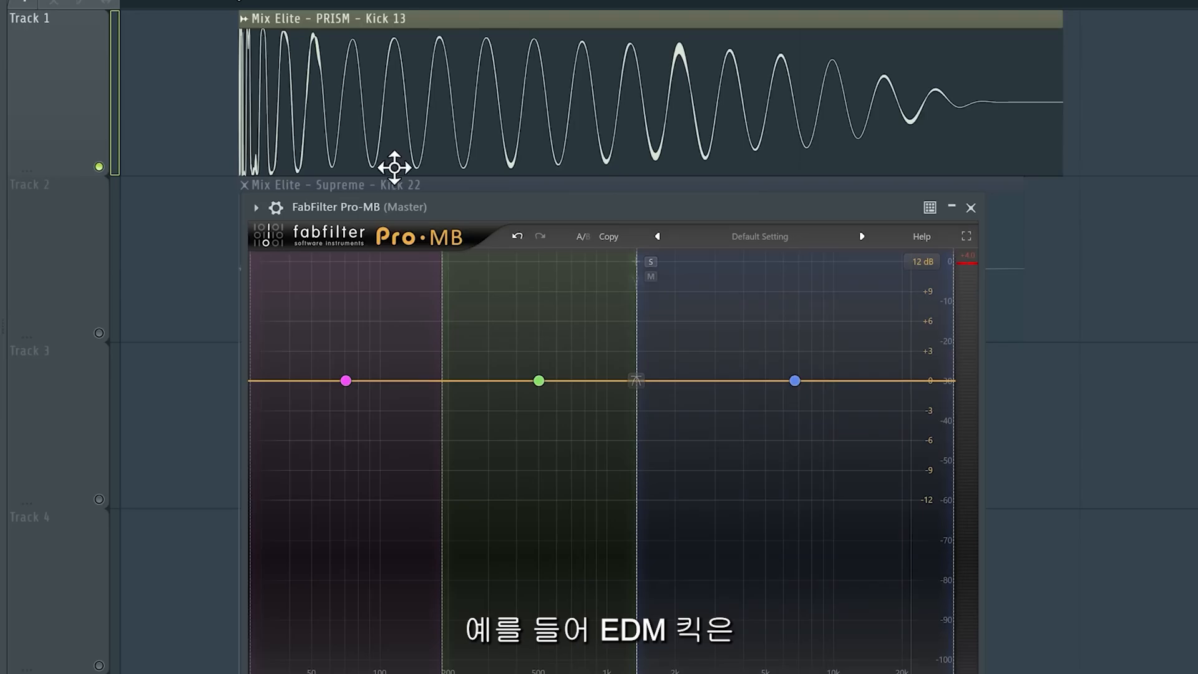
Audition the PRISM Kick 13 sample through Pro-MB, toggling solo on its mid band.
key(space)
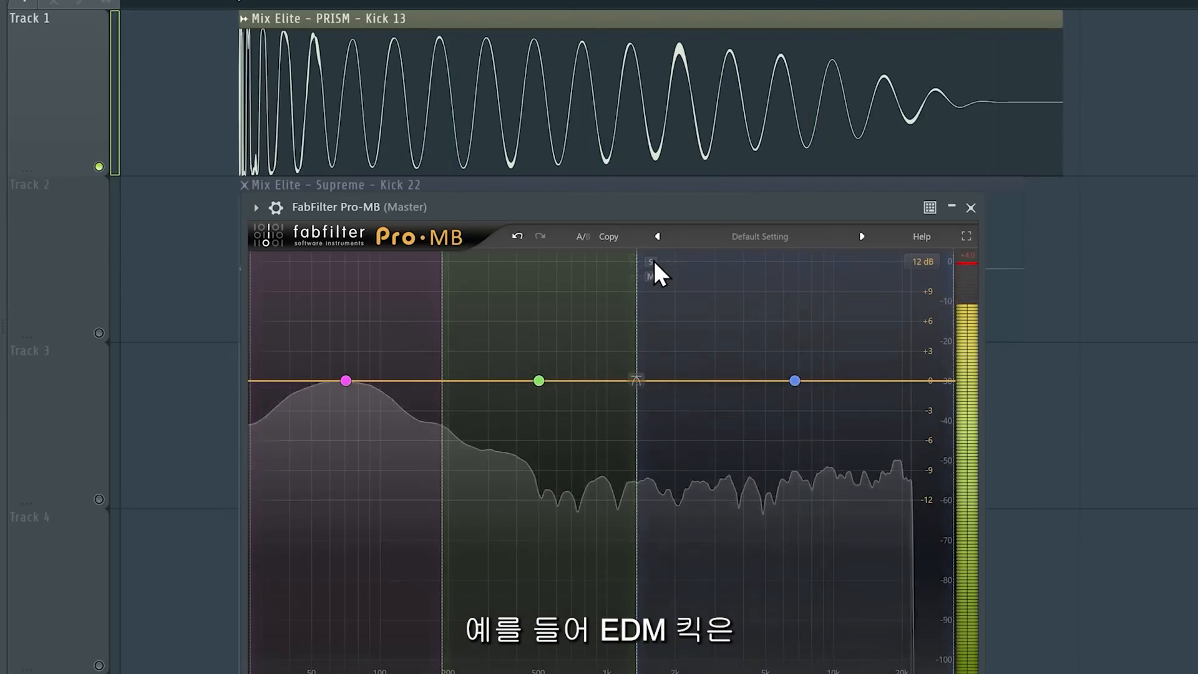
key(space)
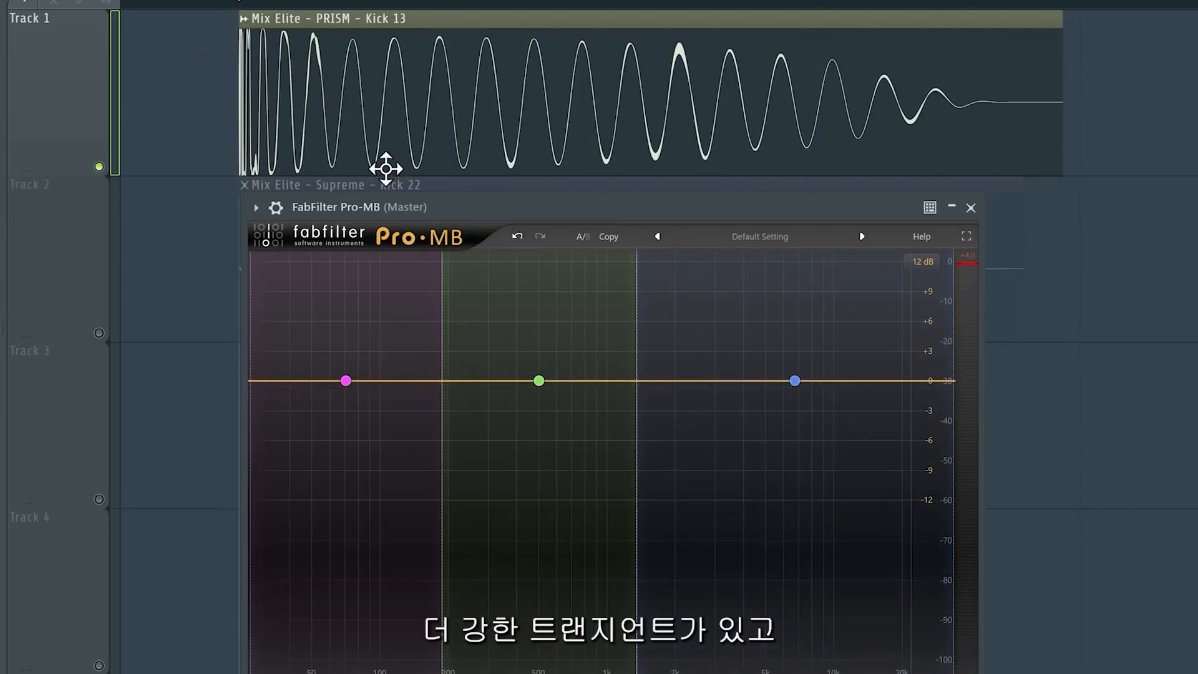
click(649, 263)
key(space)
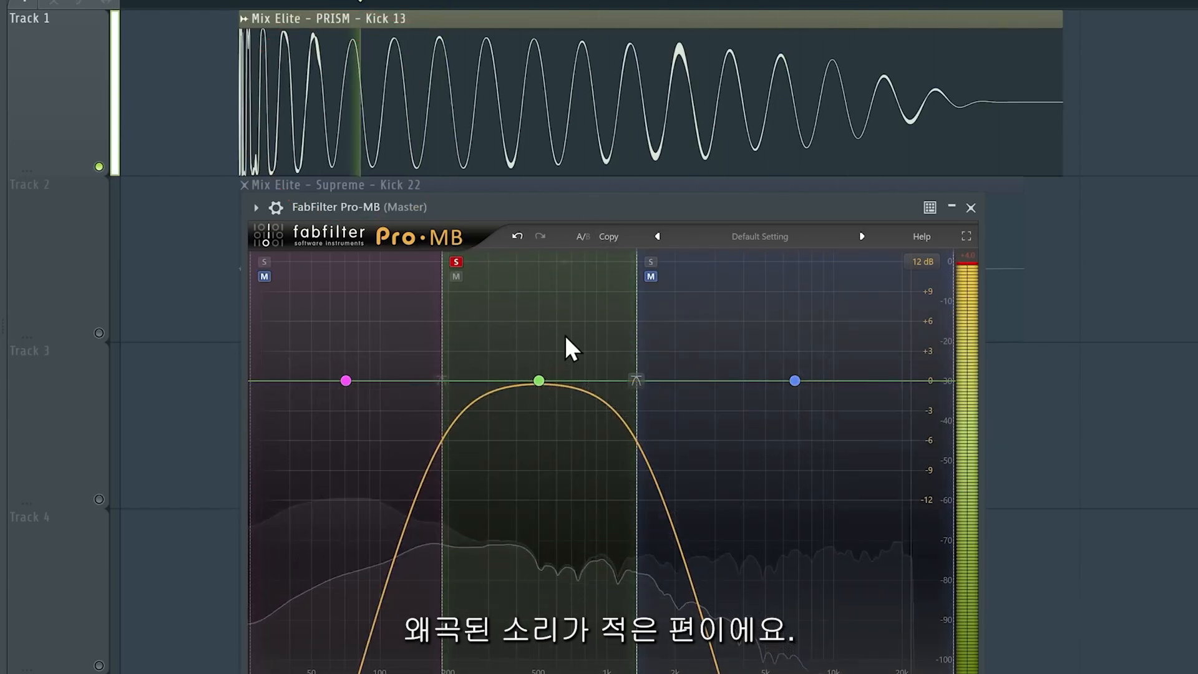
key(space)
click(458, 263)
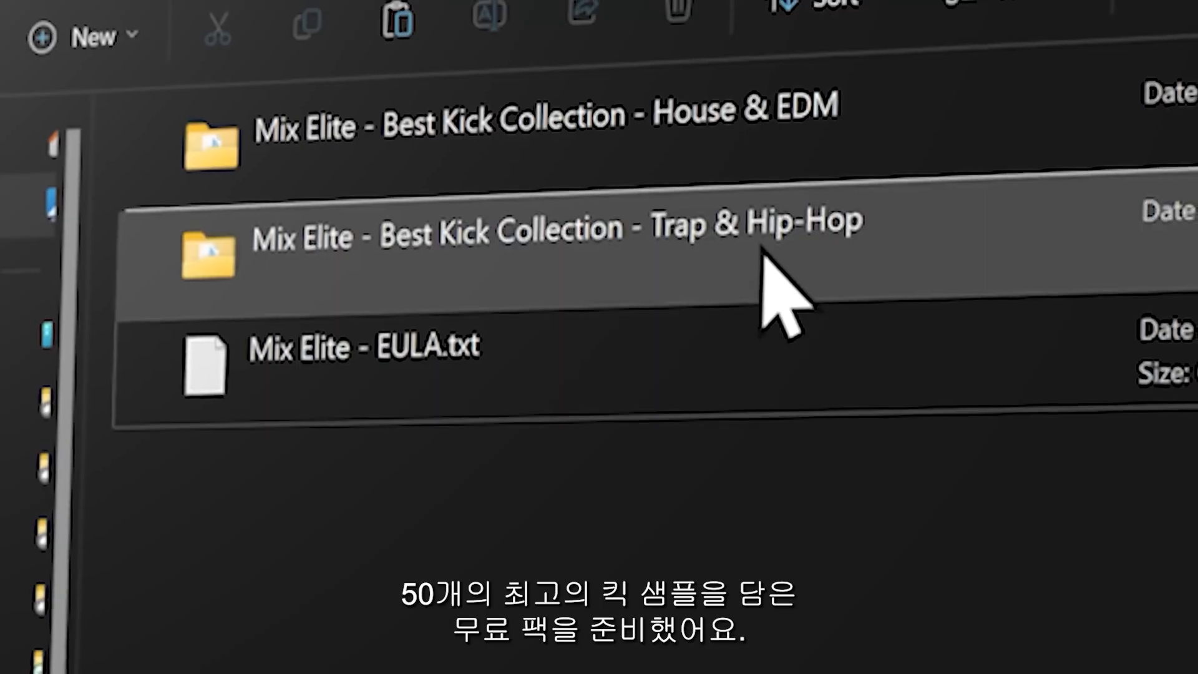
double_click(775, 294)
Browse the Mix Elite kick sample collection folders.
scroll(775, 294, down, 10)
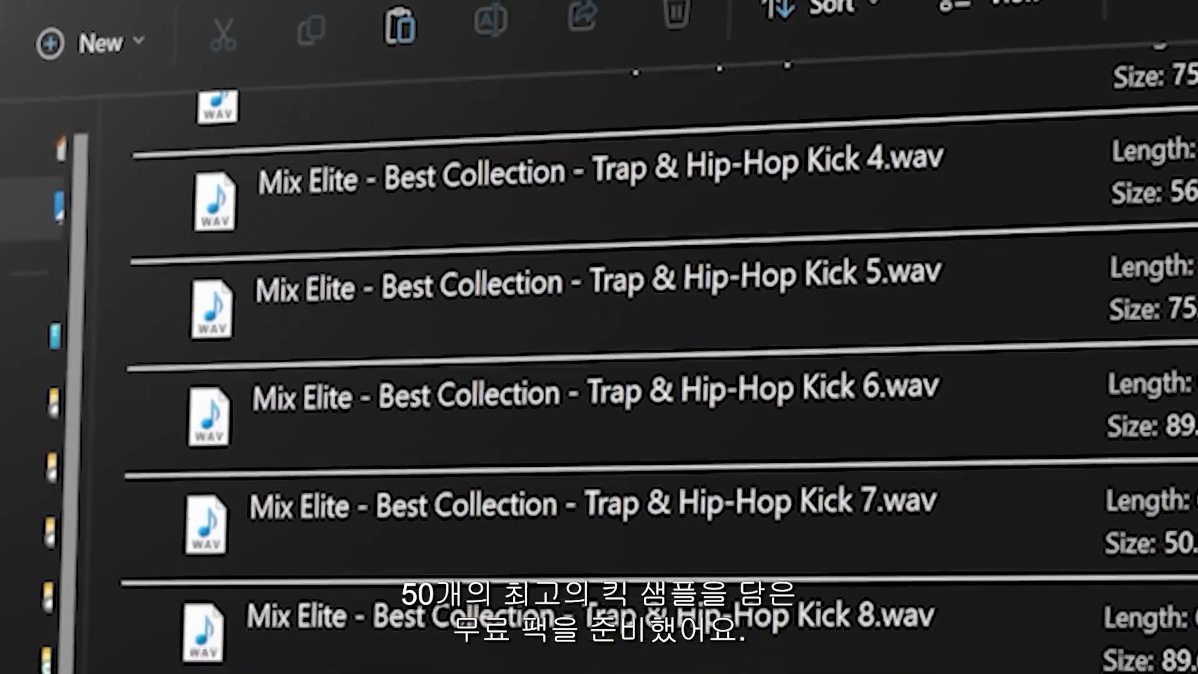
scroll(593, 299, down, 8)
key(alt+Left)
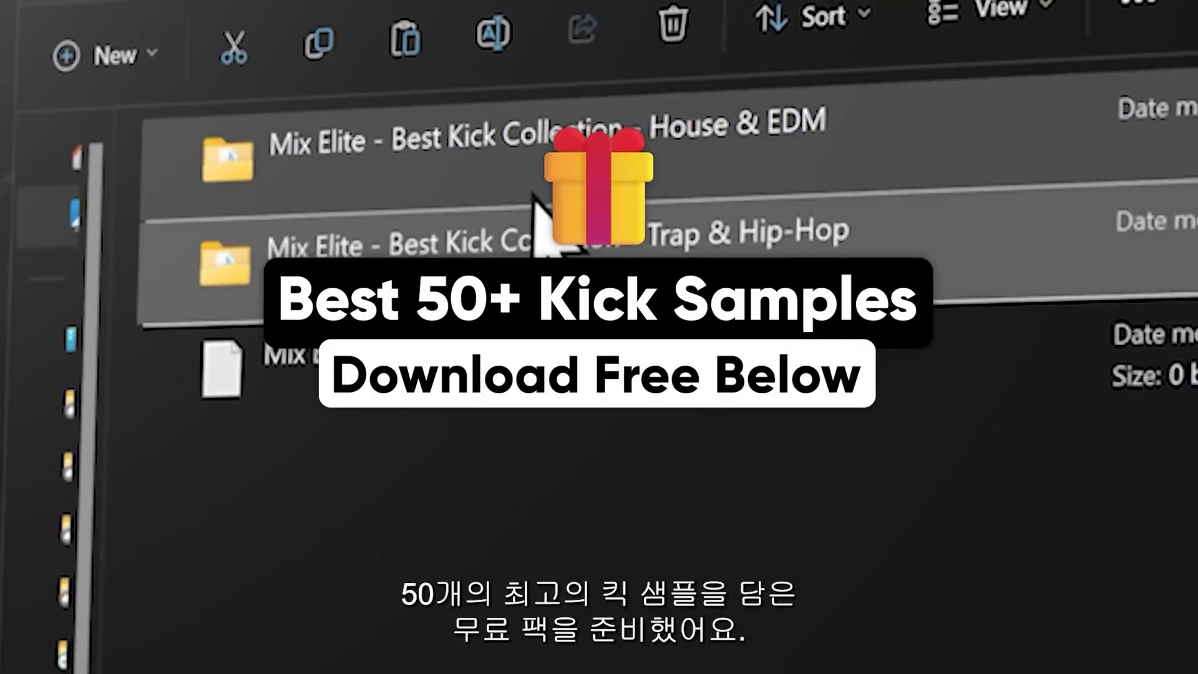
double_click(580, 172)
scroll(598, 375, down, 10)
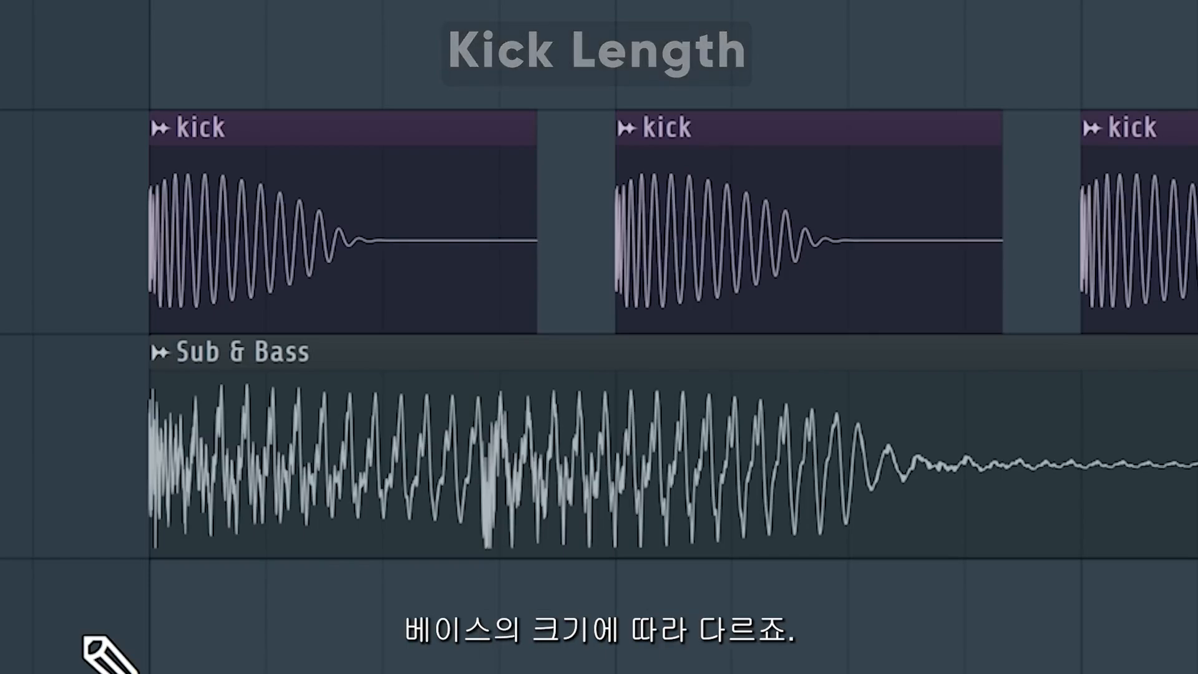
drag(173, 577, 85, 473)
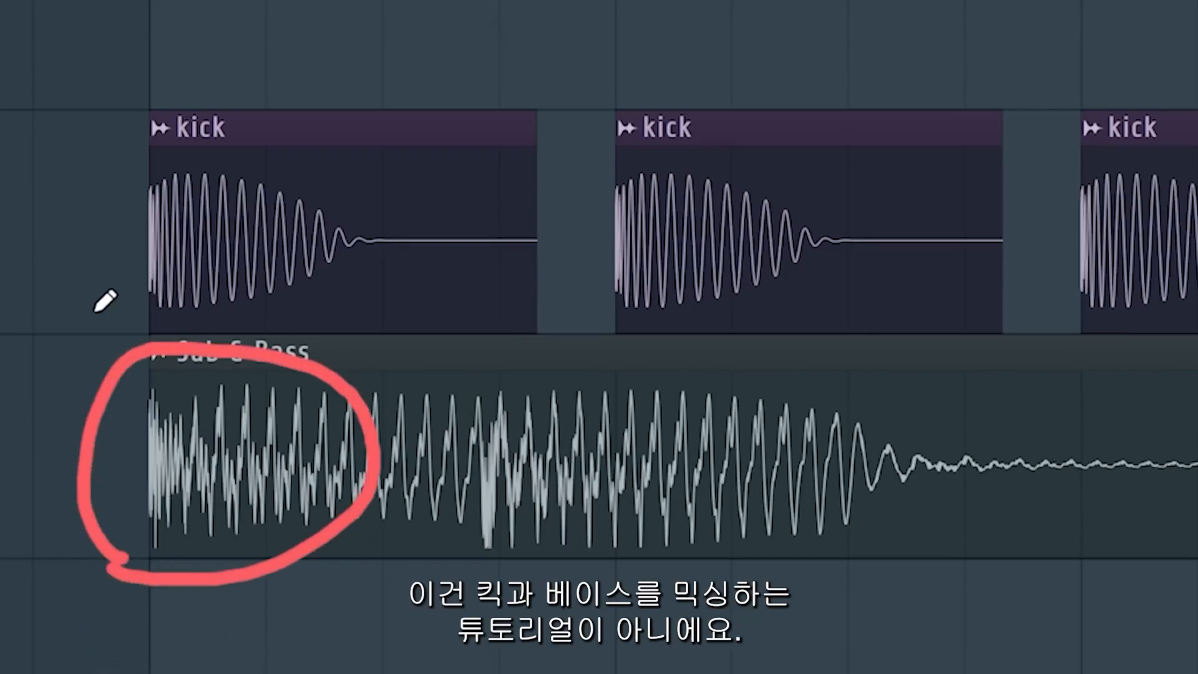
key(Escape)
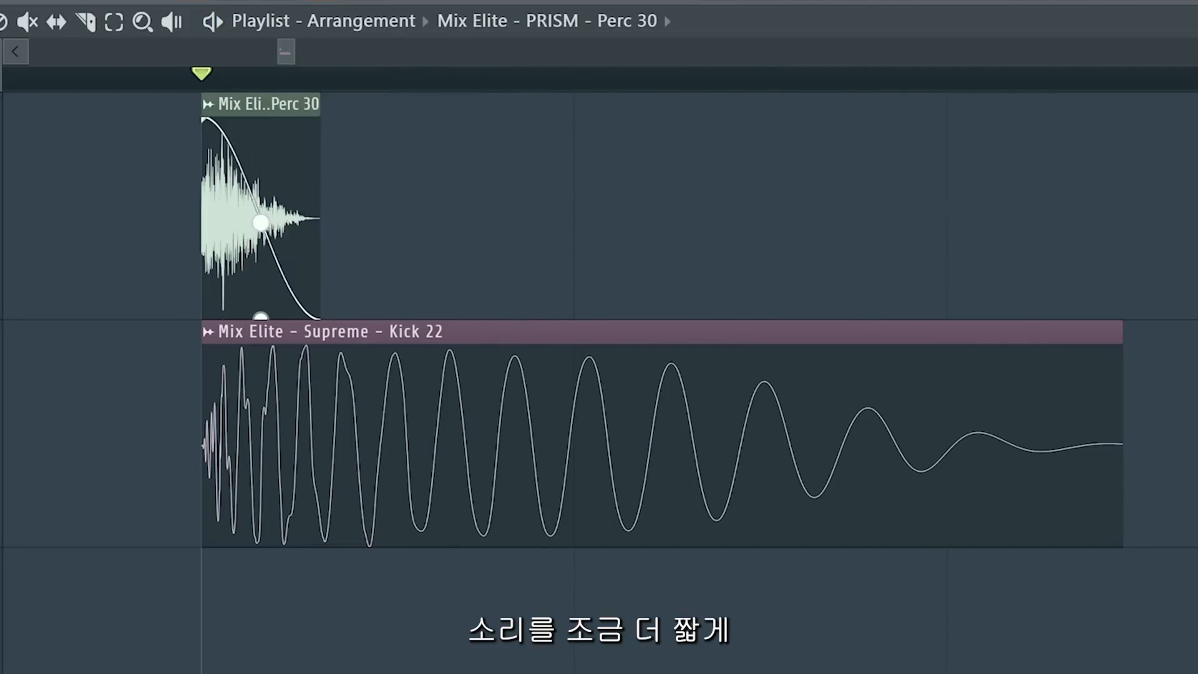
Shorten the Perc 30 layer clip with a fade-out and play it over the Kick 22 clip.
drag(261, 222, 297, 254)
key(space)
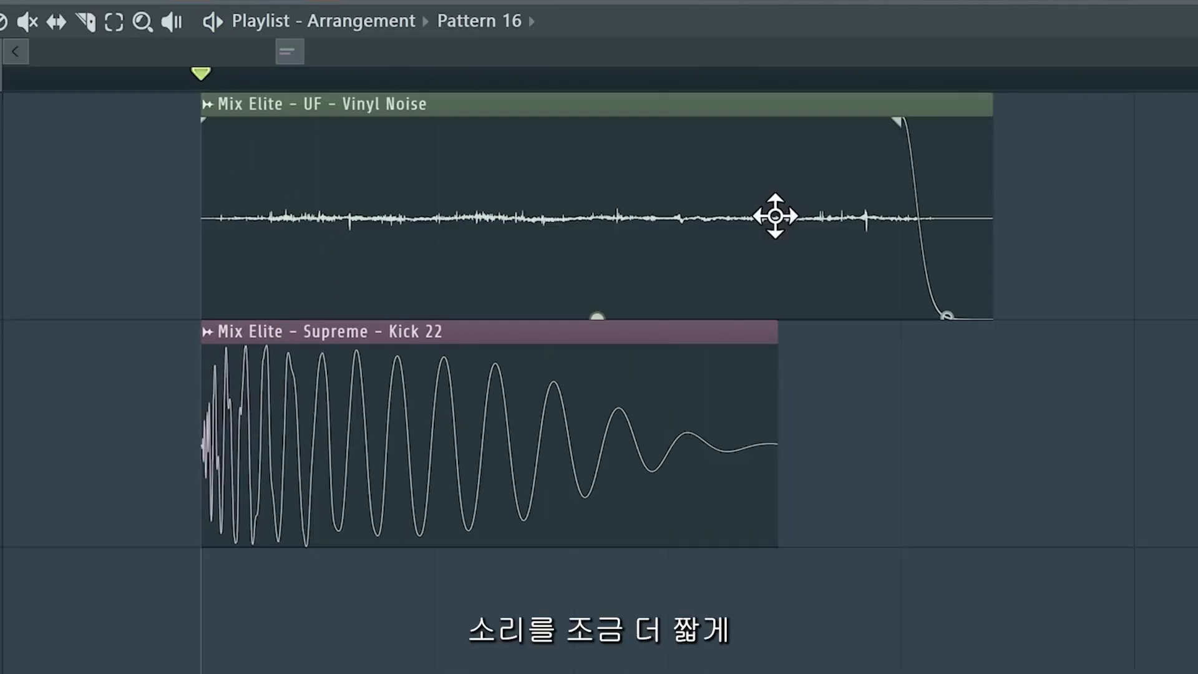
Trim the Vinyl Noise clip's end to about the kick's length and play them together.
drag(991, 122, 759, 123)
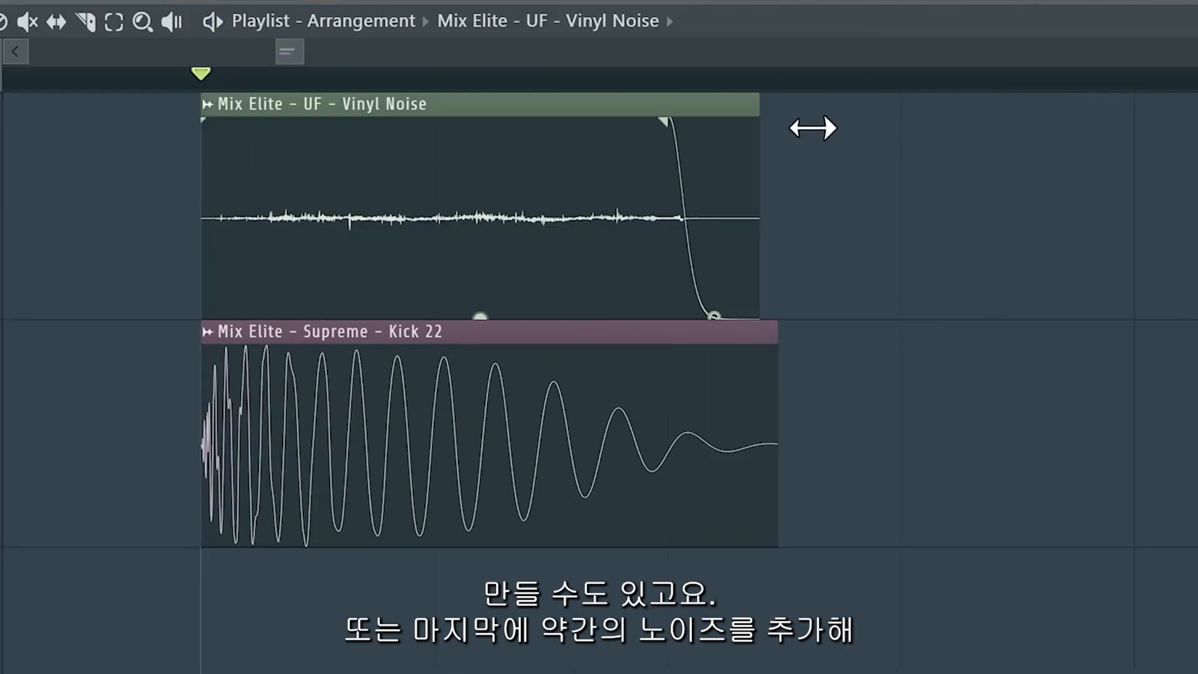
key(space)
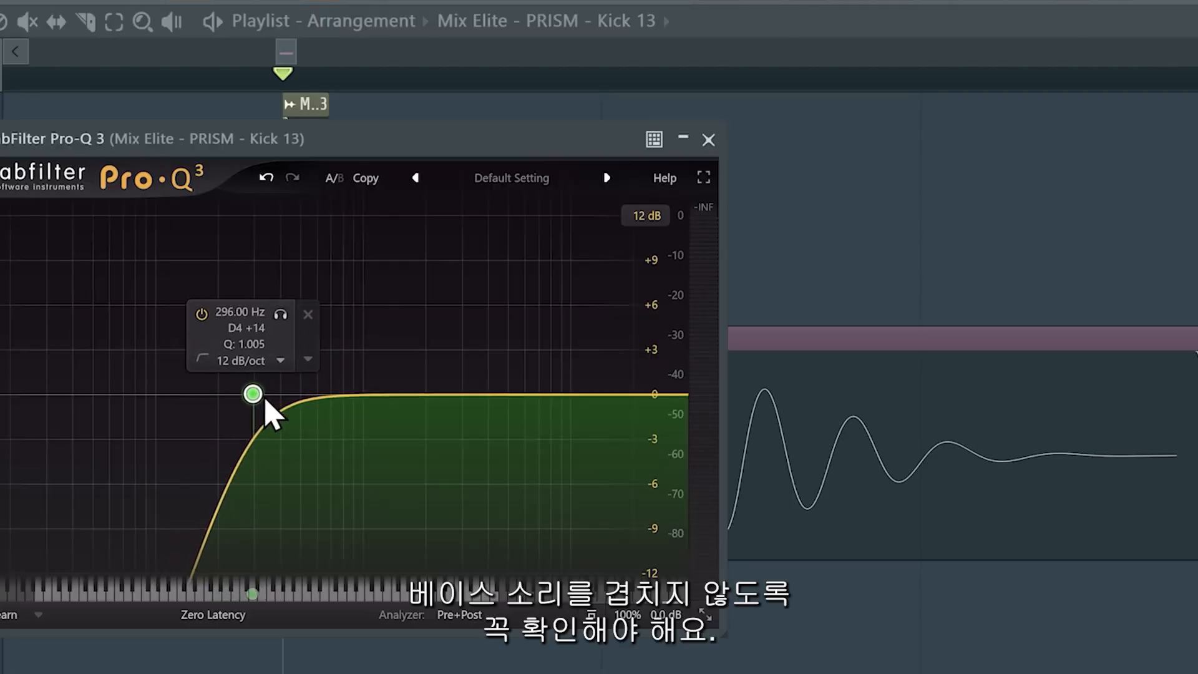
Align the Kick 22 clip's start with the Kick 13 transient layer and play them.
drag(257, 400, 286, 403)
key(space)
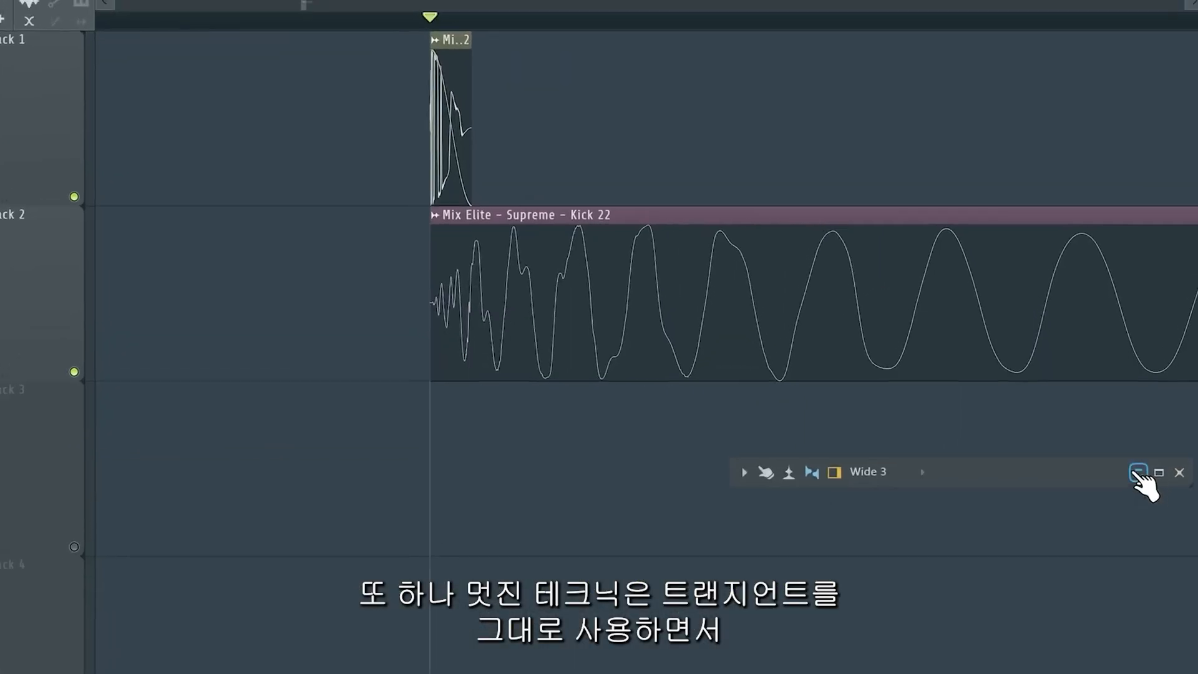
Open the layer clip's settings and adjust the reversed UF Kick 22 clip's fade placed before the main kick.
double_click(462, 45)
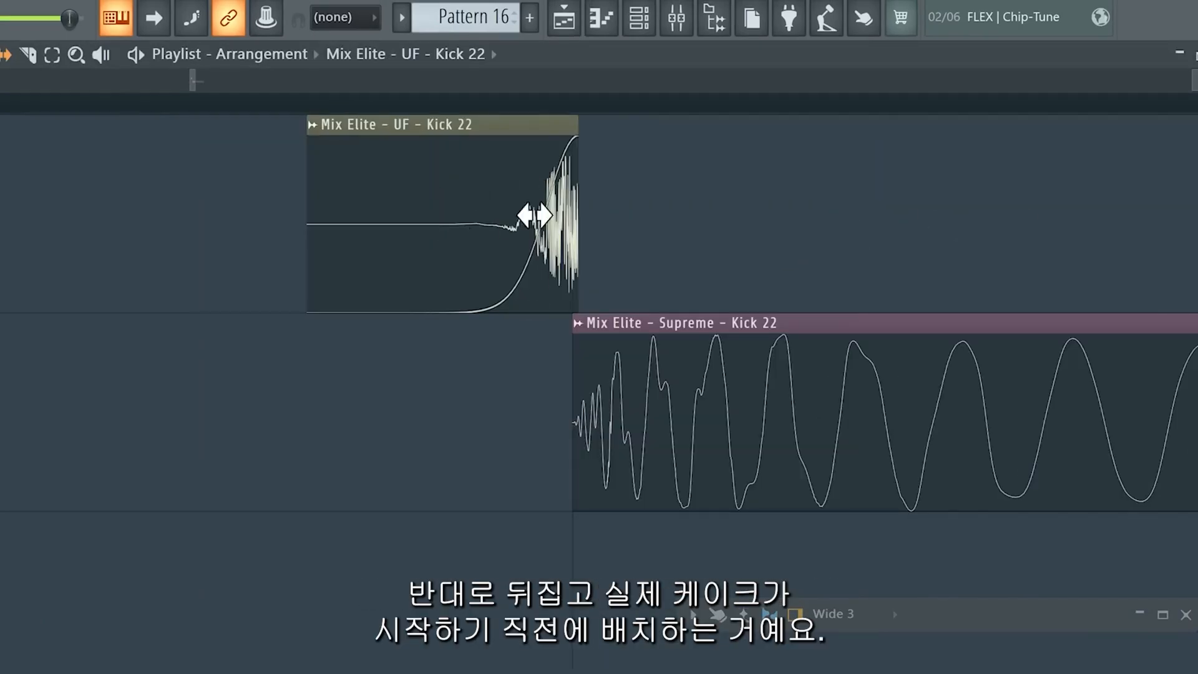
drag(444, 250, 479, 240)
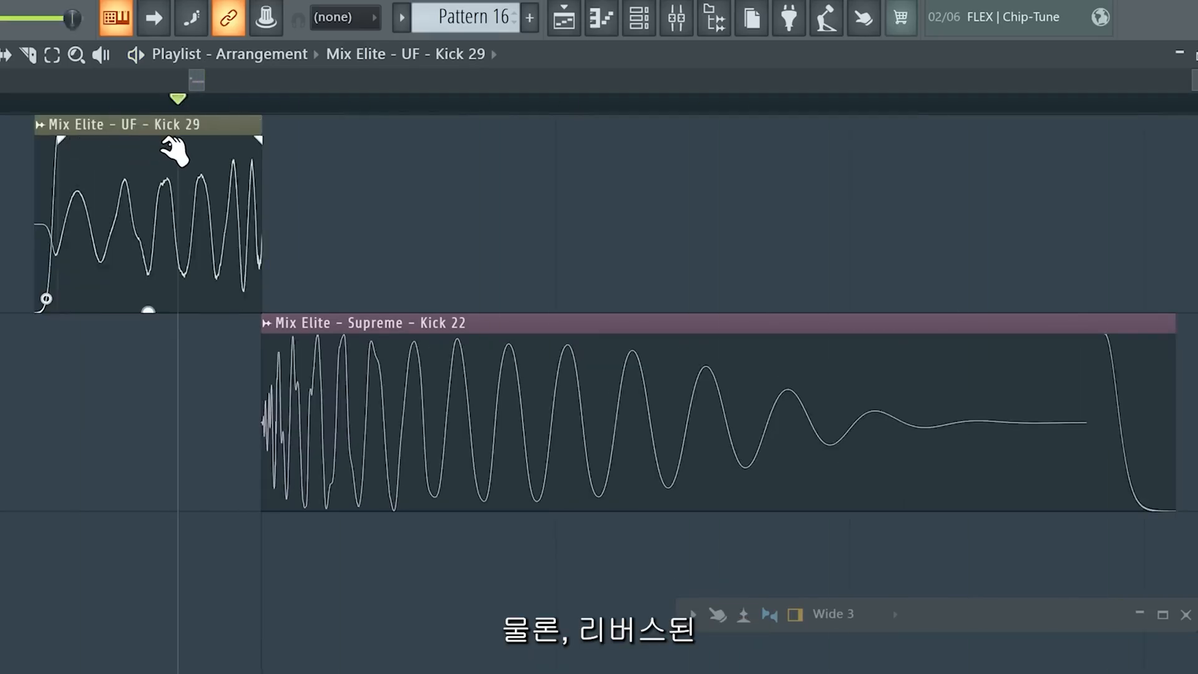
Extend the fade-in across the reversed UF Kick 29 clip and play it into the main kick.
drag(66, 144, 251, 156)
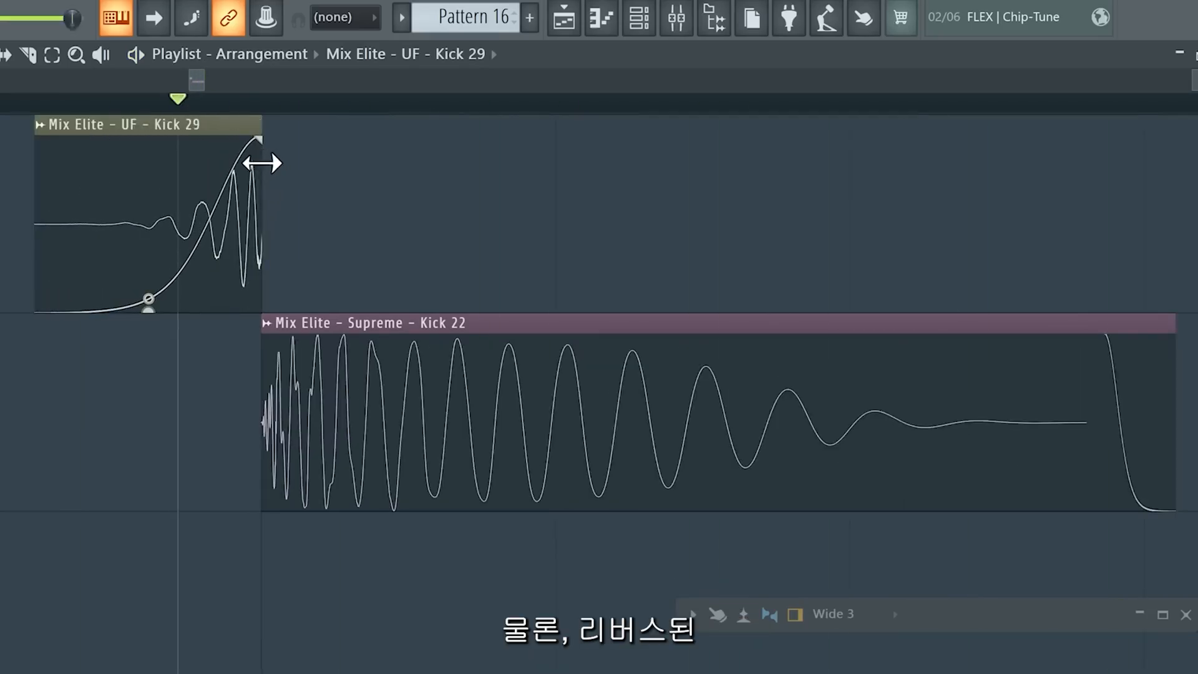
key(space)
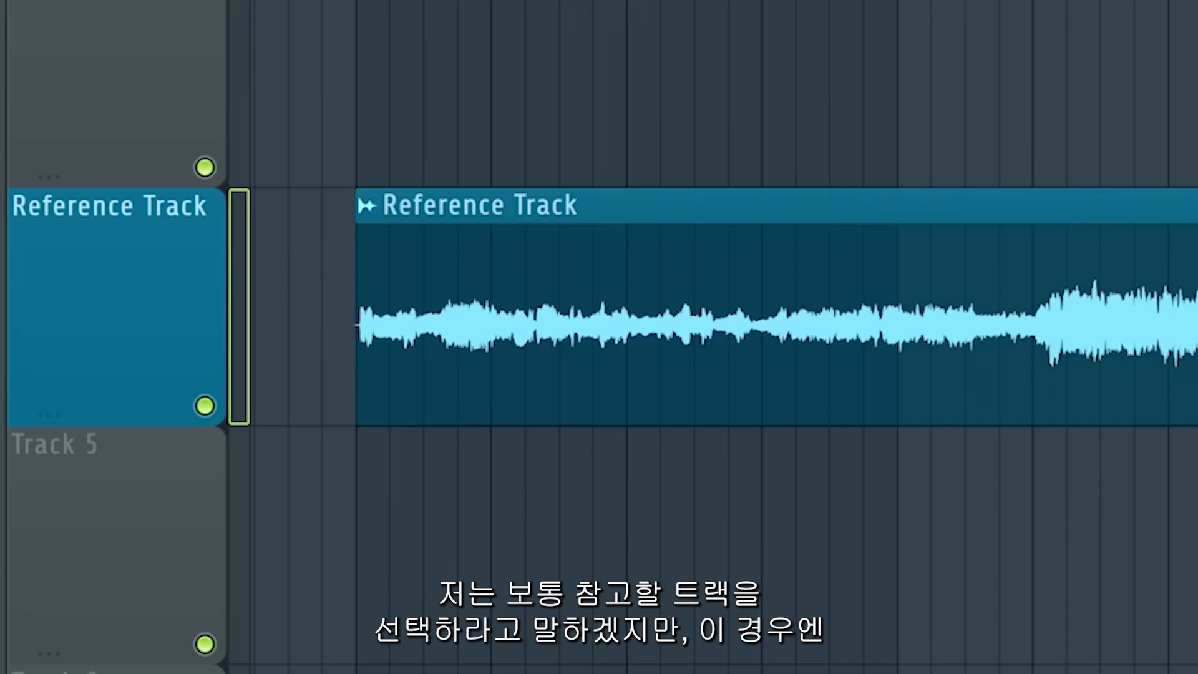
scroll(724, 324, right, 10)
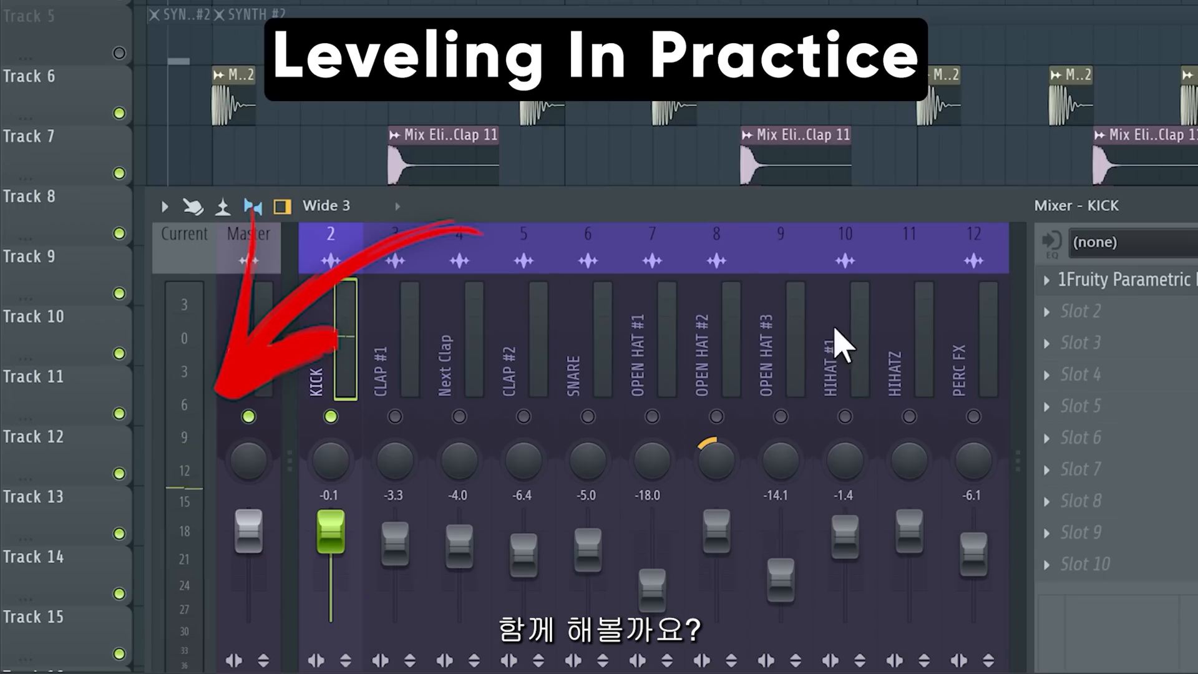
Play the mix and set the KICK mixer channel's fader to about -3.0 dB.
key(space)
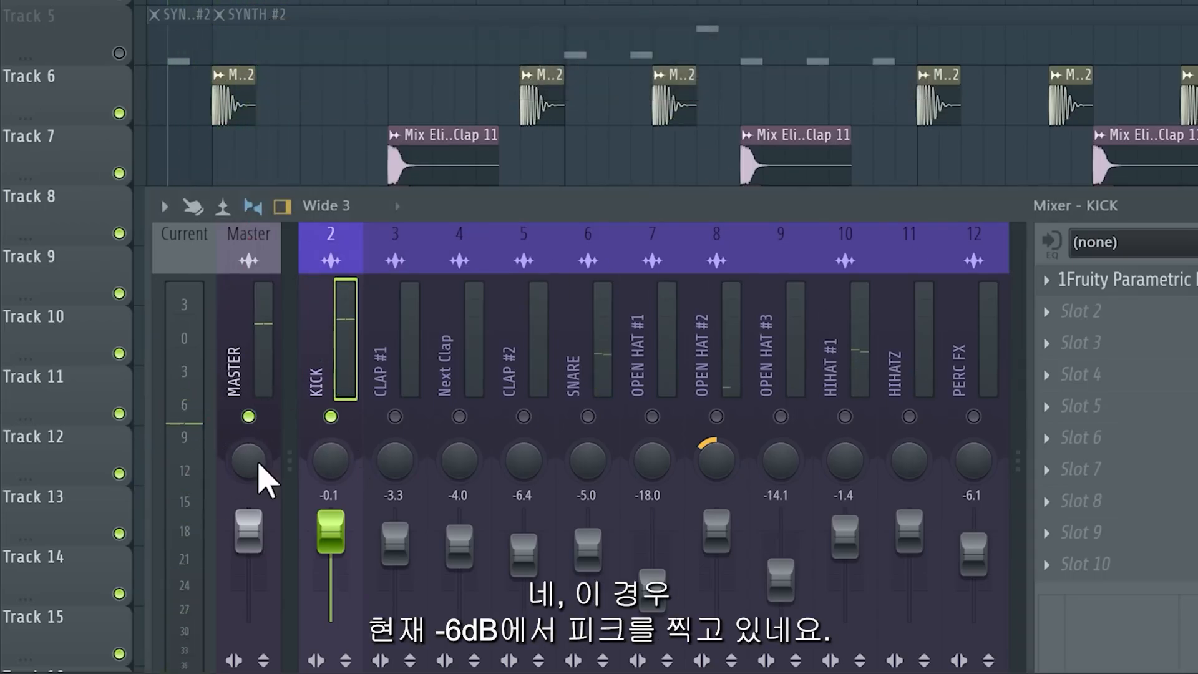
key(space)
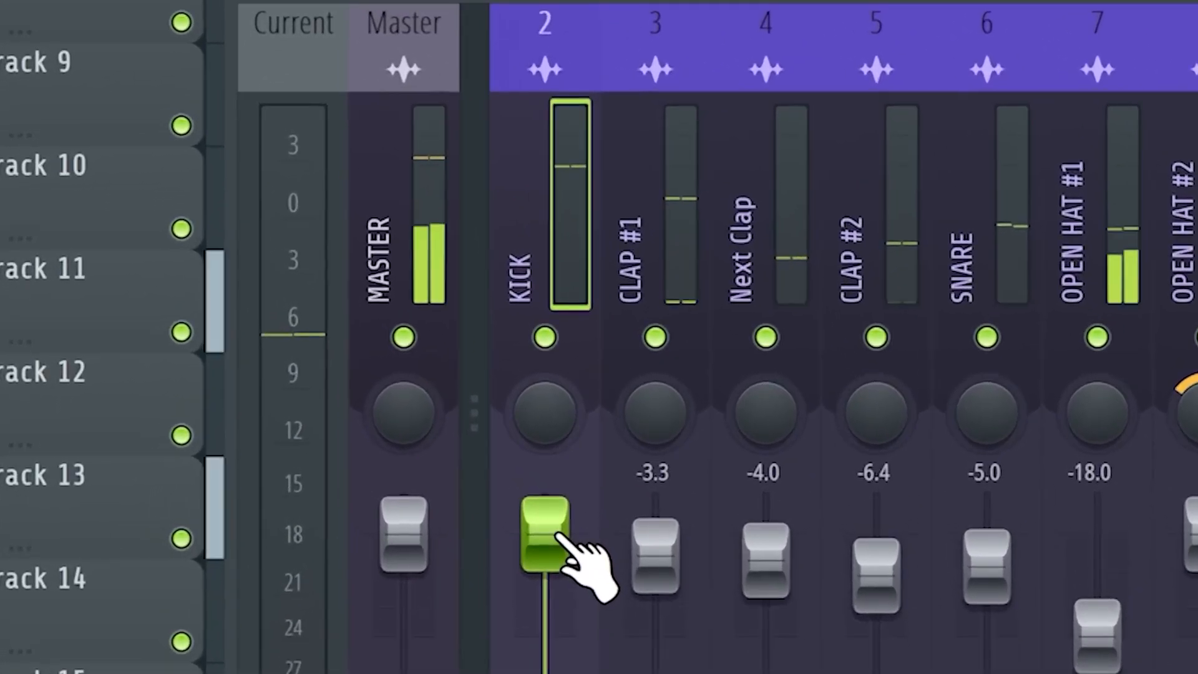
drag(559, 537, 552, 518)
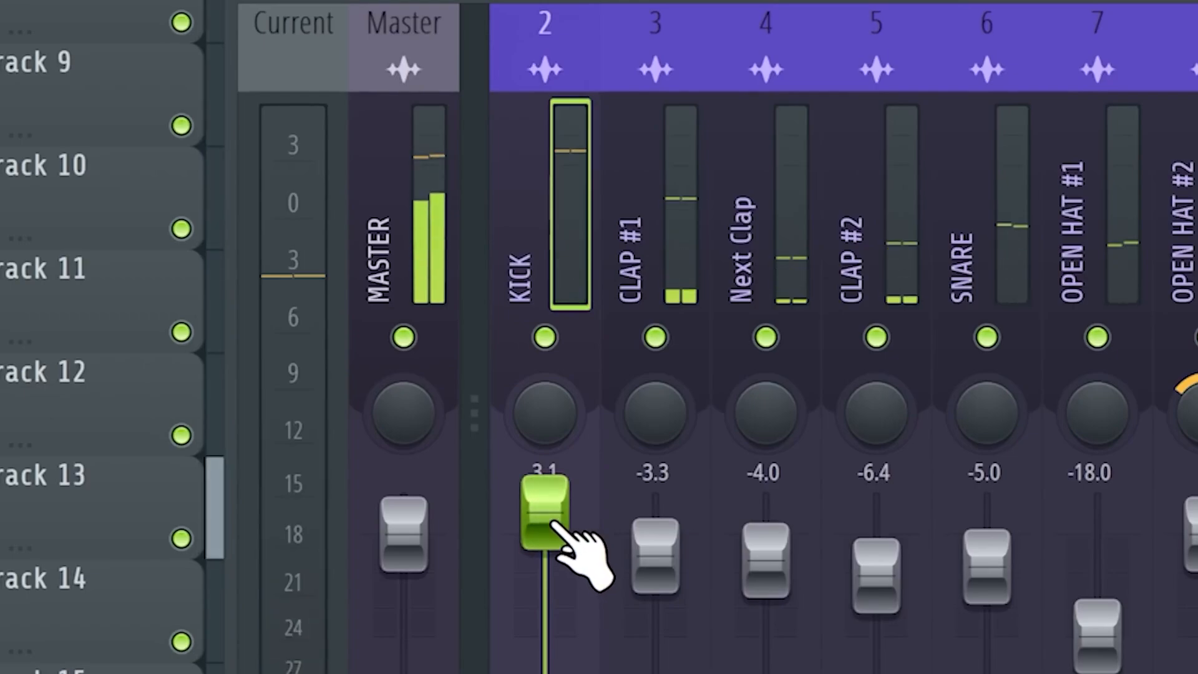
drag(555, 530, 555, 557)
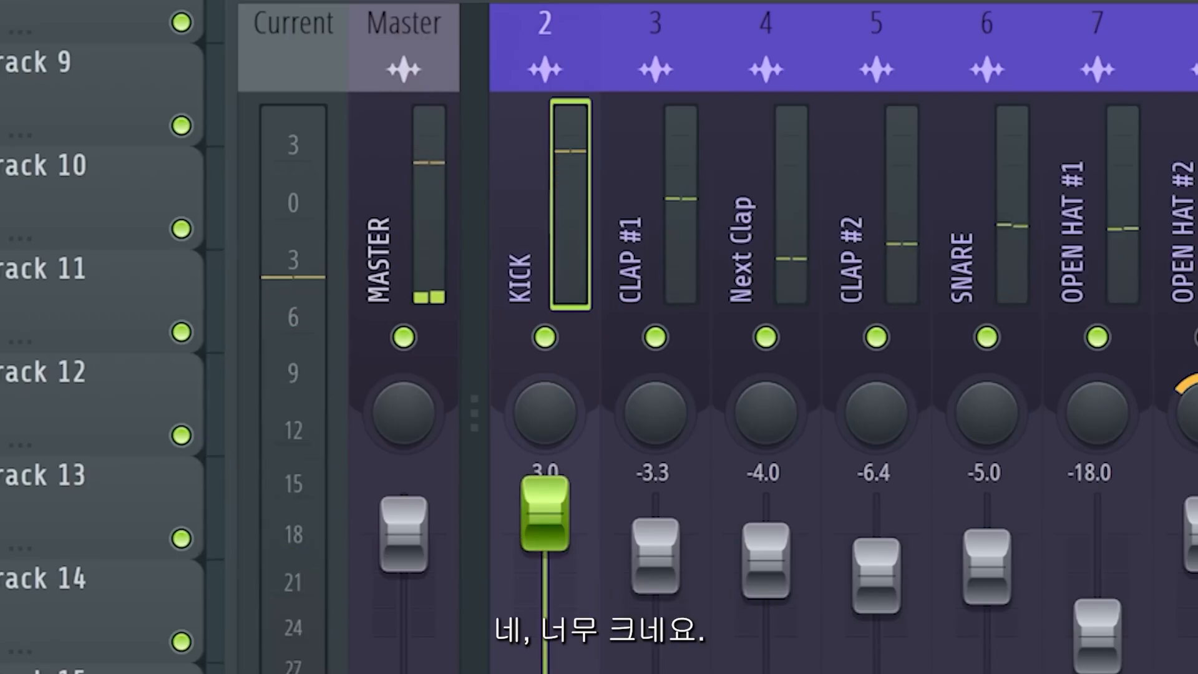
Select the Master mixer channel to view its Maximus limiter.
click(370, 245)
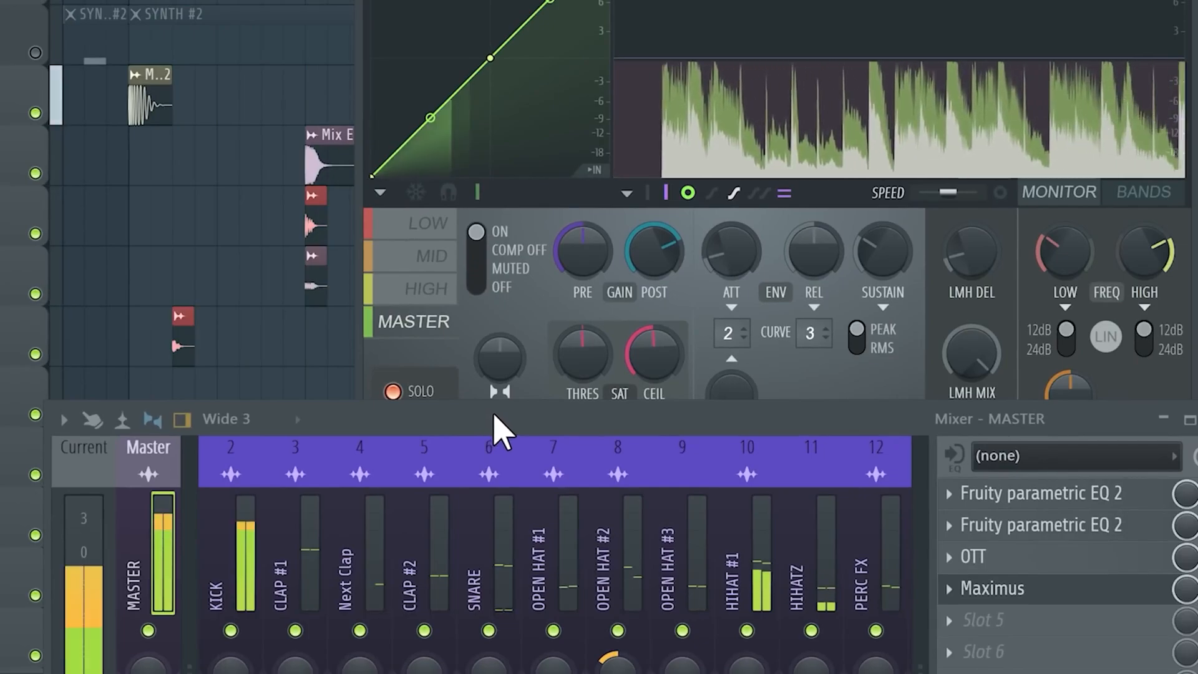
drag(381, 462, 383, 465)
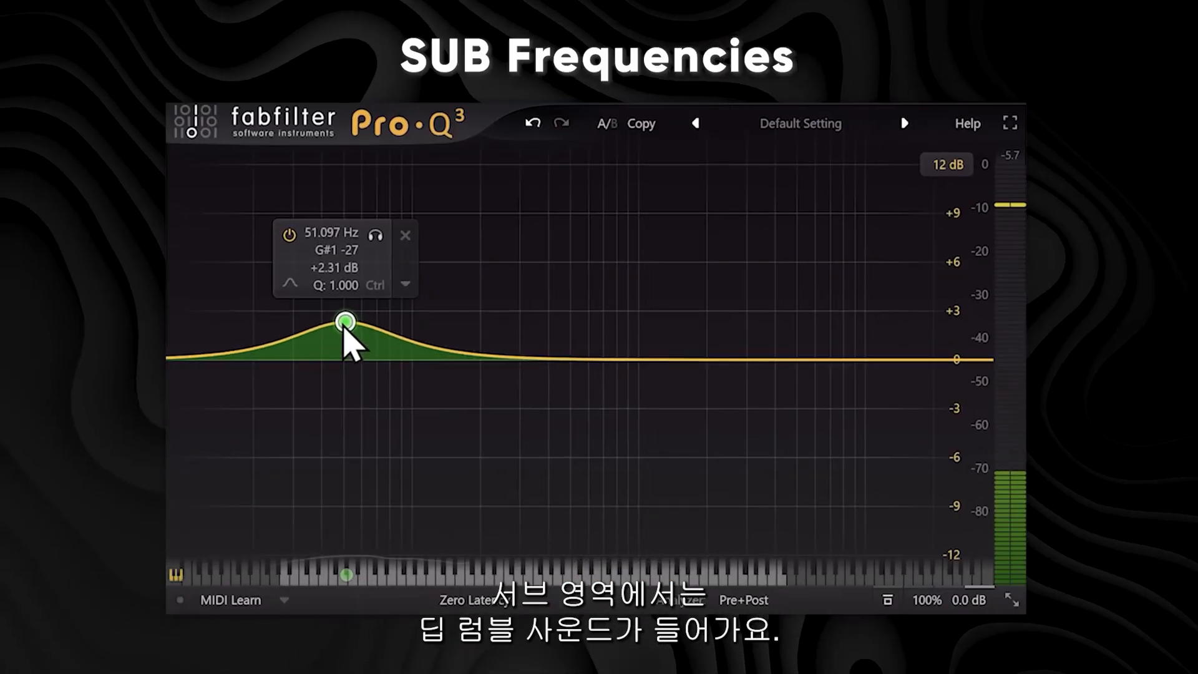
drag(345, 327, 365, 350)
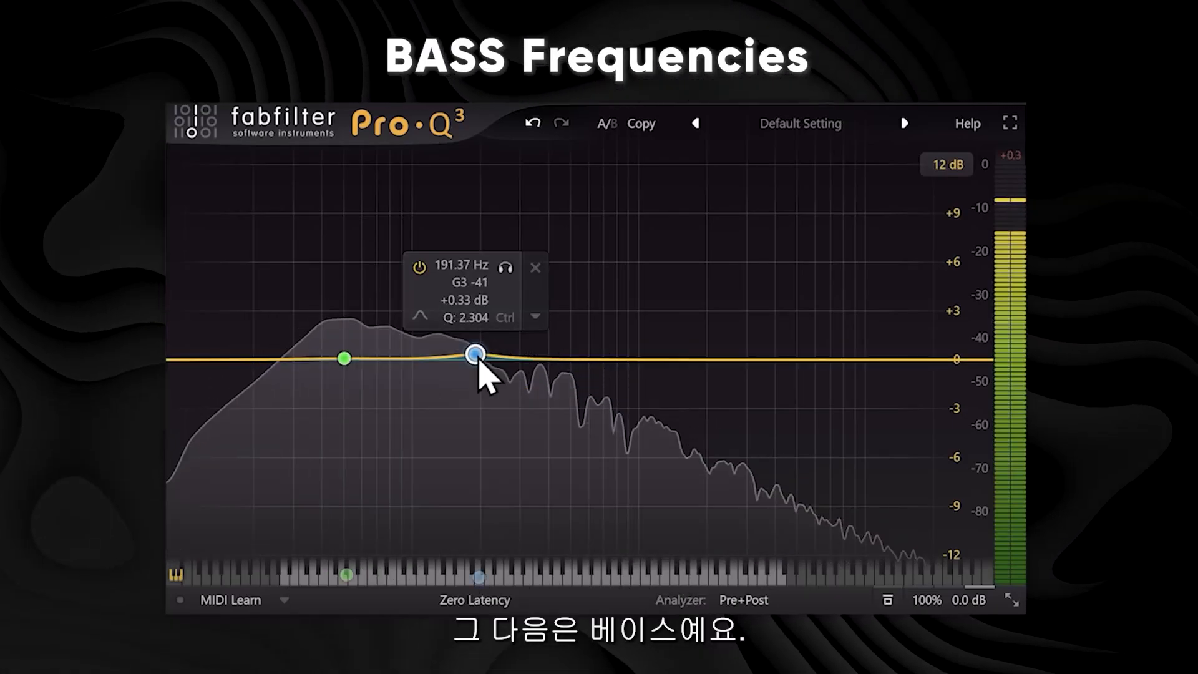
Add a second Pro-Q 3 bell band near 125 Hz with Q about 1.47 and solo it.
mouse_move(478, 361)
mouse_down()
mouse_move(394, 357)
mouse_move(474, 354)
mouse_move(473, 336)
mouse_move(472, 346)
mouse_move(451, 337)
mouse_move(489, 338)
mouse_move(443, 322)
mouse_move(473, 338)
mouse_up()
scroll(472, 347, down, 3)
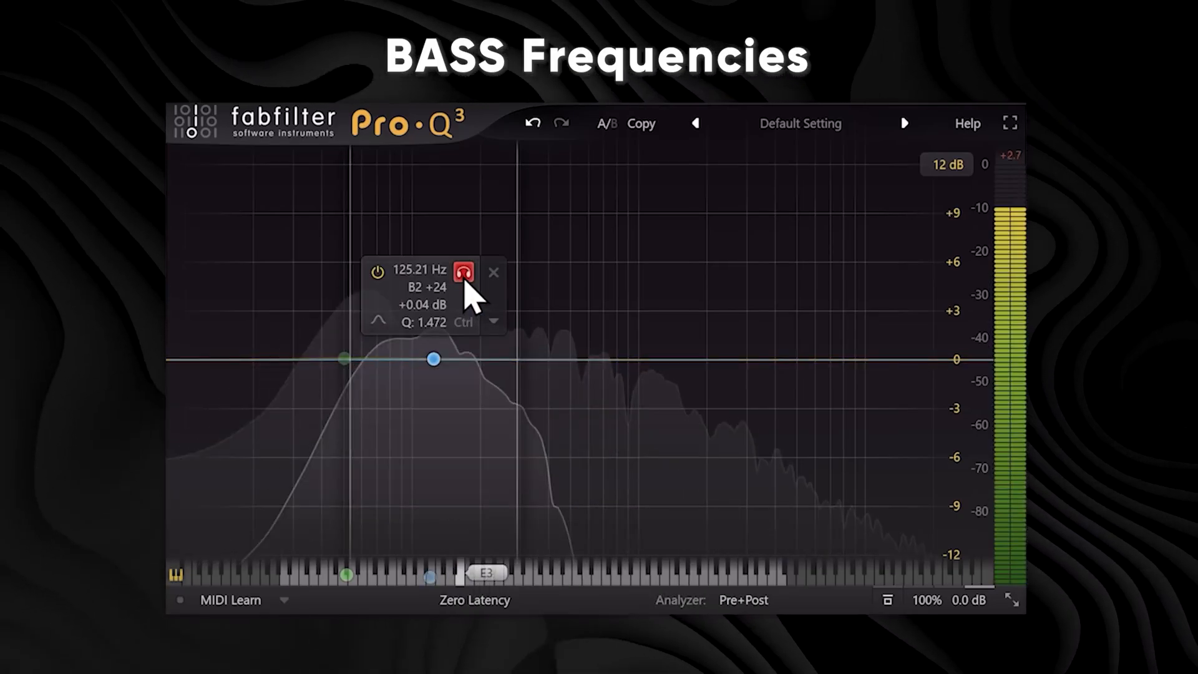
click(464, 274)
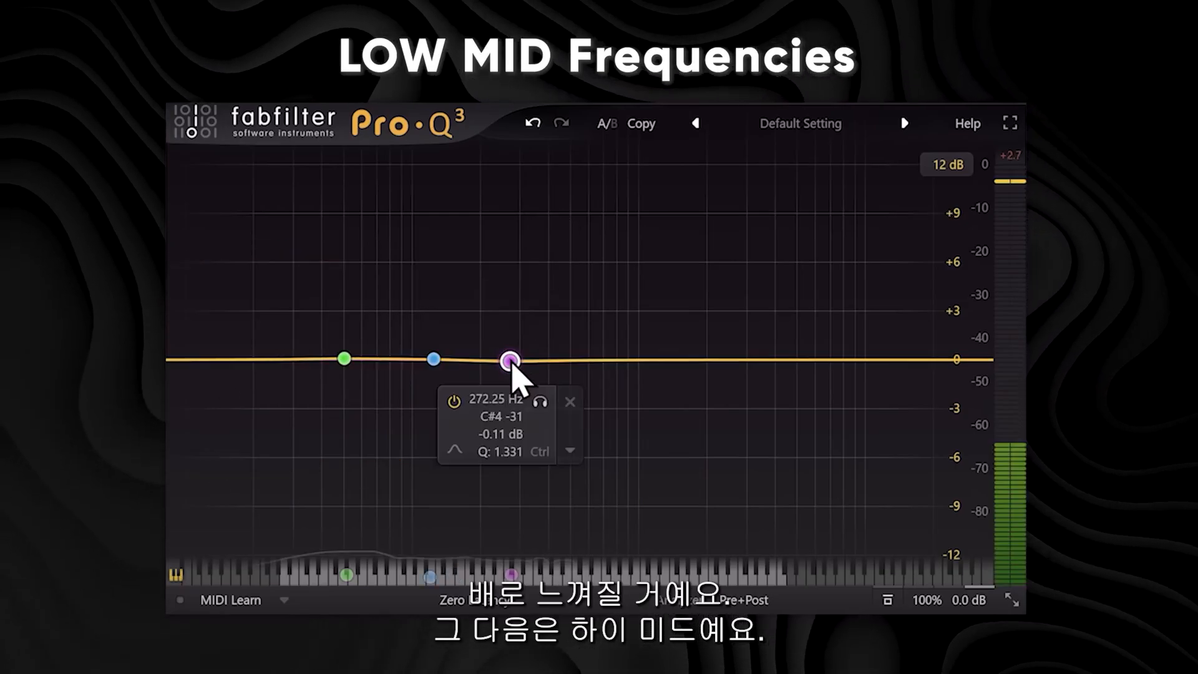
Add a low-mid bell band just above the bass band and solo it.
mouse_move(510, 354)
mouse_down()
mouse_move(529, 348)
mouse_move(519, 241)
mouse_move(545, 417)
mouse_move(550, 356)
mouse_move(518, 270)
mouse_move(517, 430)
mouse_move(509, 358)
mouse_up()
click(548, 276)
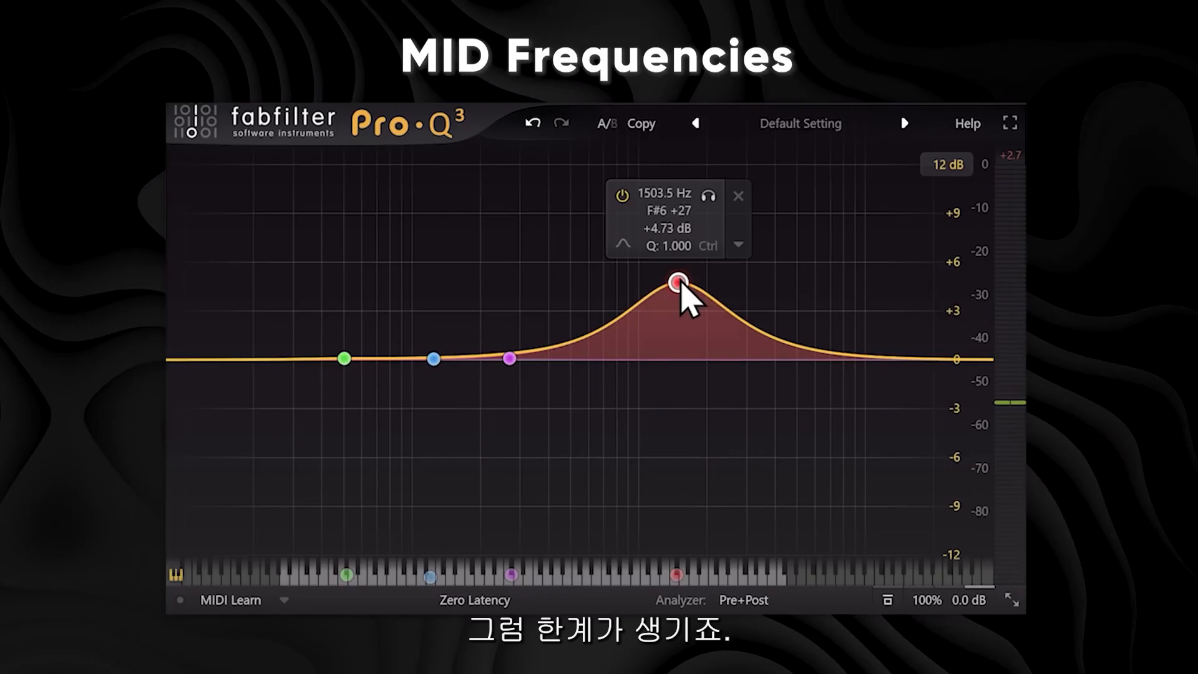
Set the mid band to about 1468 Hz, 0 dB gain and Q 0.627, and solo it.
drag(688, 286, 666, 323)
click(697, 237)
drag(697, 248, 695, 250)
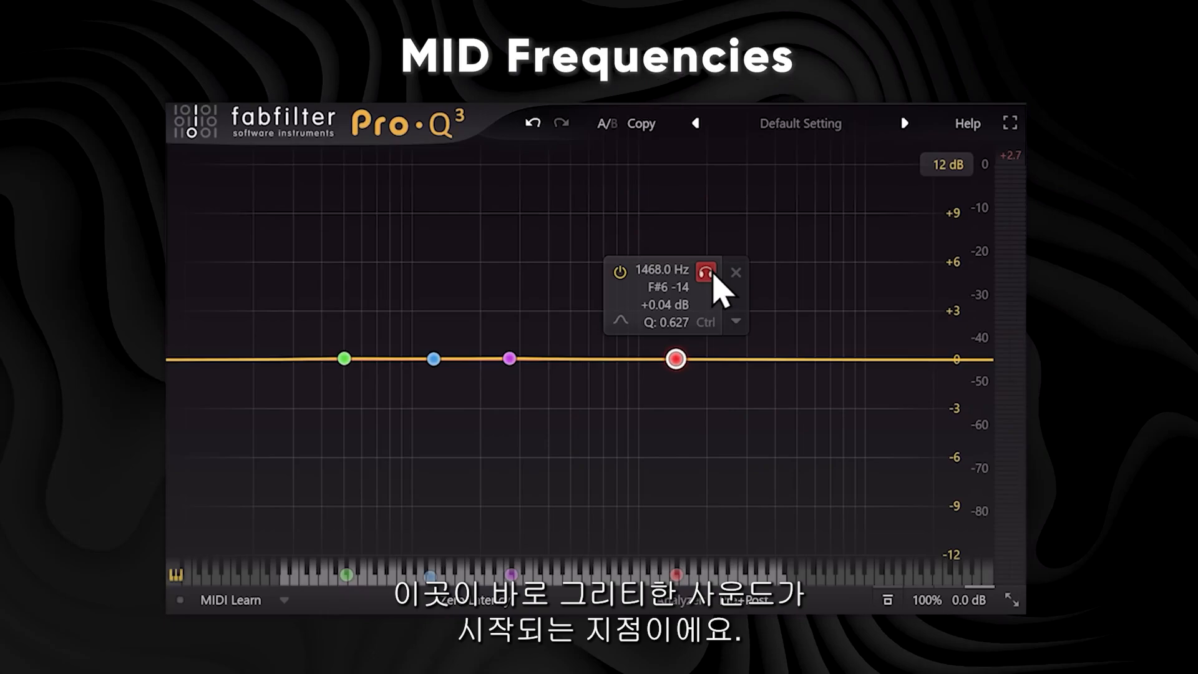
drag(721, 273, 716, 273)
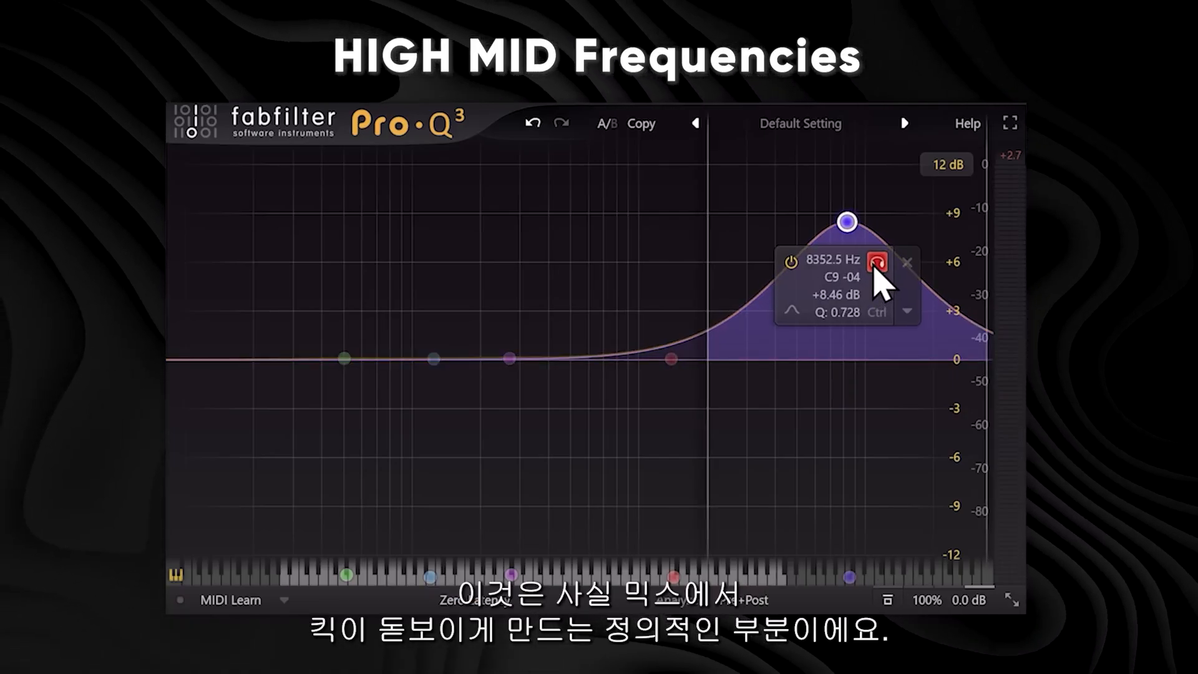
Solo the high-mid band and move it to about 7591 Hz at roughly 0 dB gain.
drag(874, 267, 878, 269)
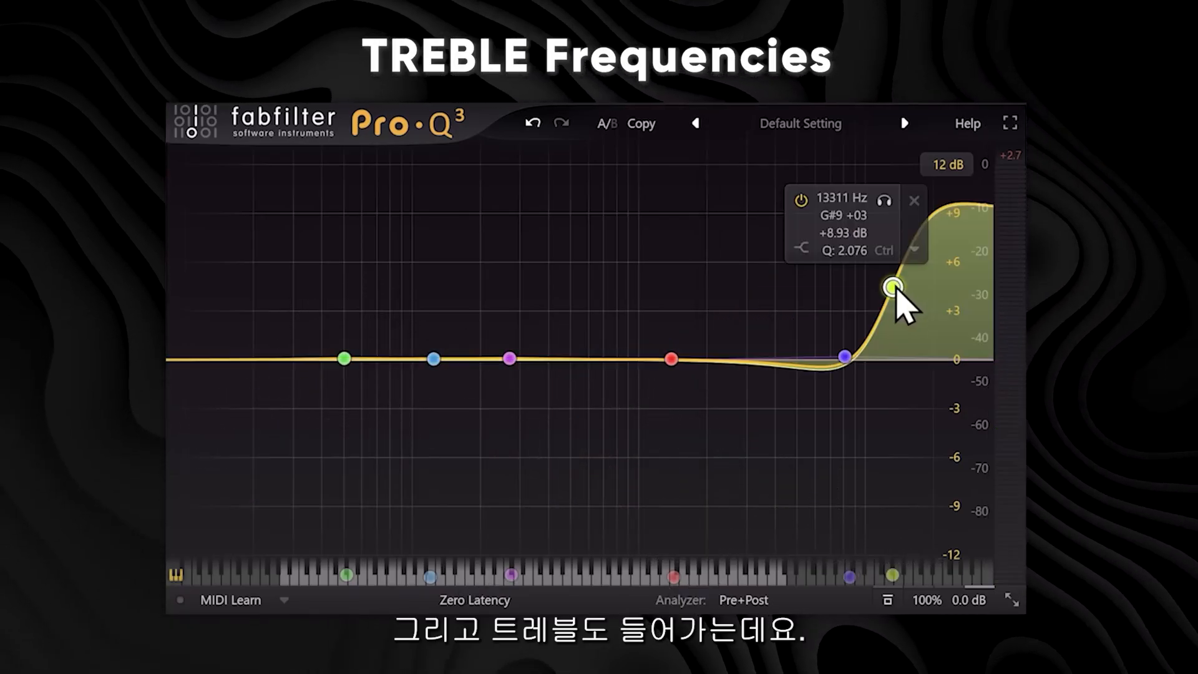
drag(845, 356, 838, 359)
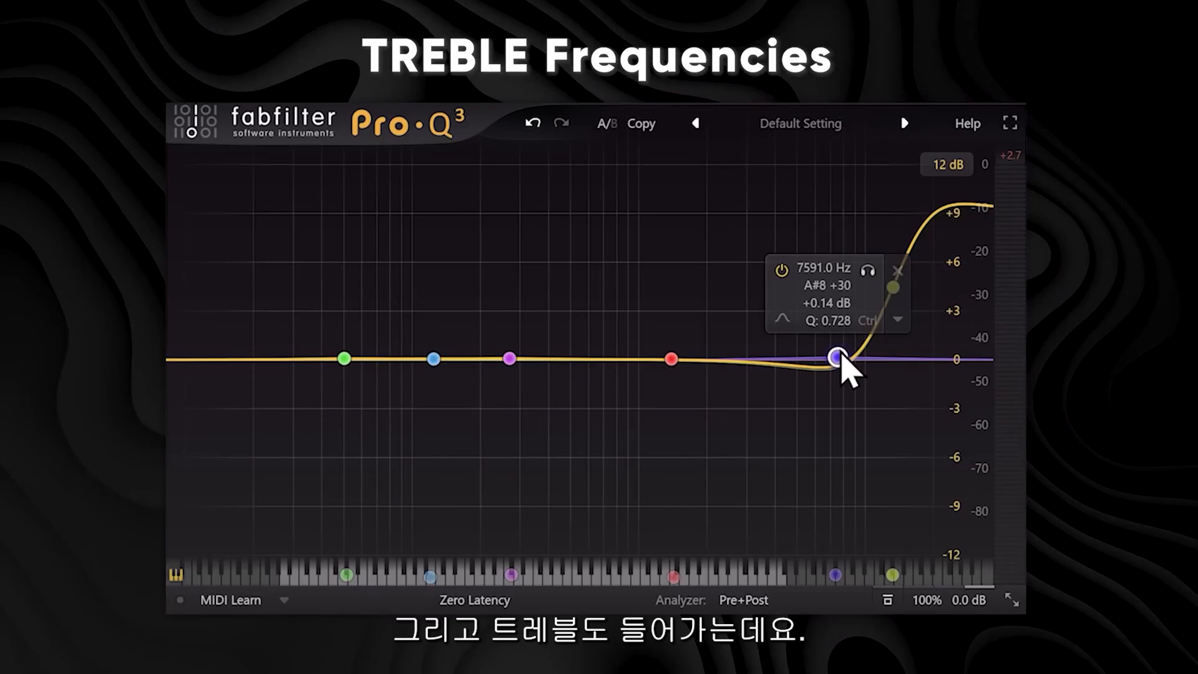
Boost the treble band to about 13391 Hz and +30 dB, then bypass it.
drag(892, 288, 893, 261)
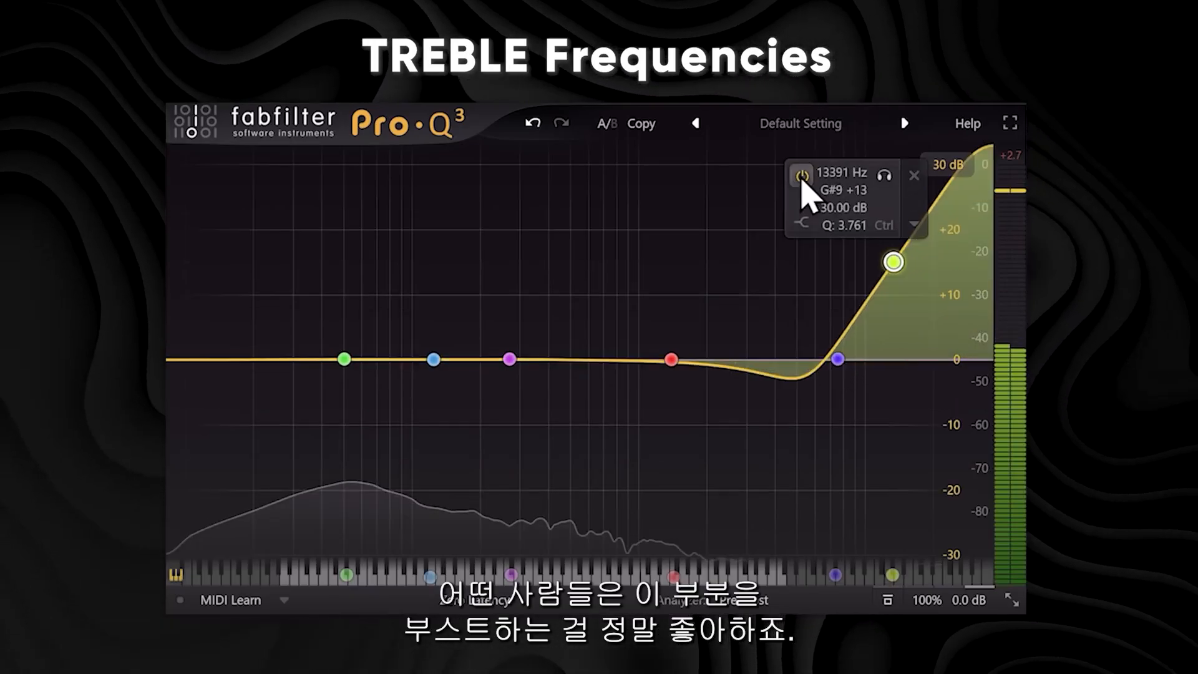
click(801, 175)
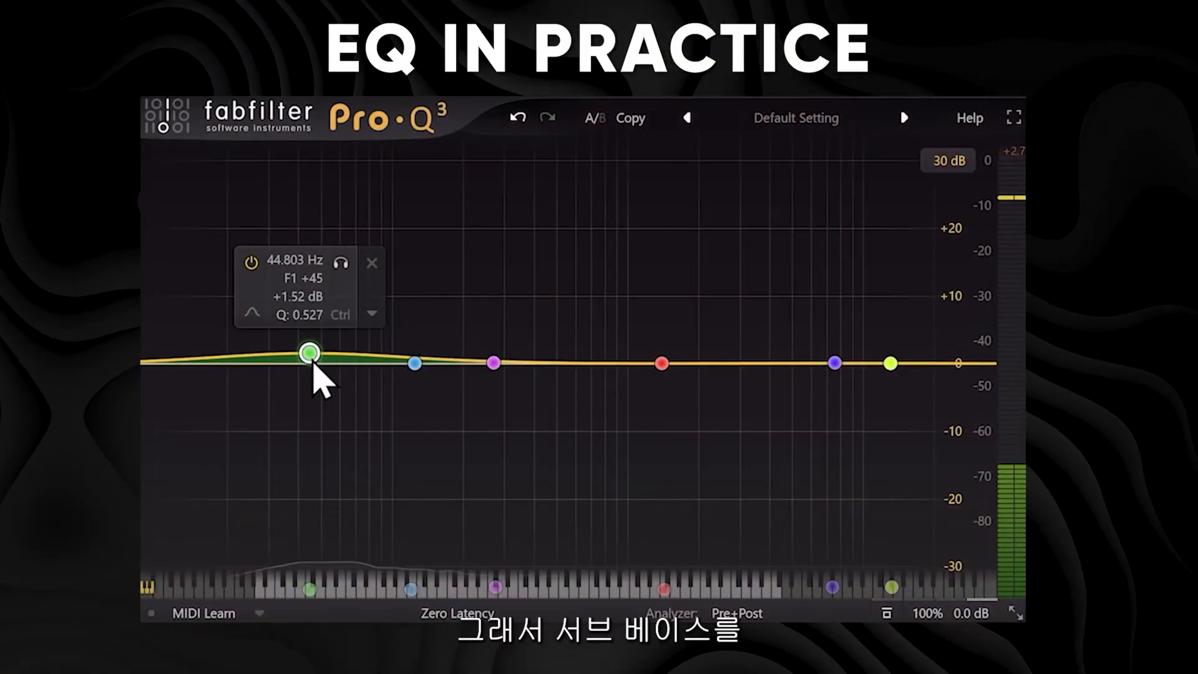
Boost the sub band around 42 Hz, toggling it off and on, and settle at about +5.4 dB.
drag(313, 364, 304, 301)
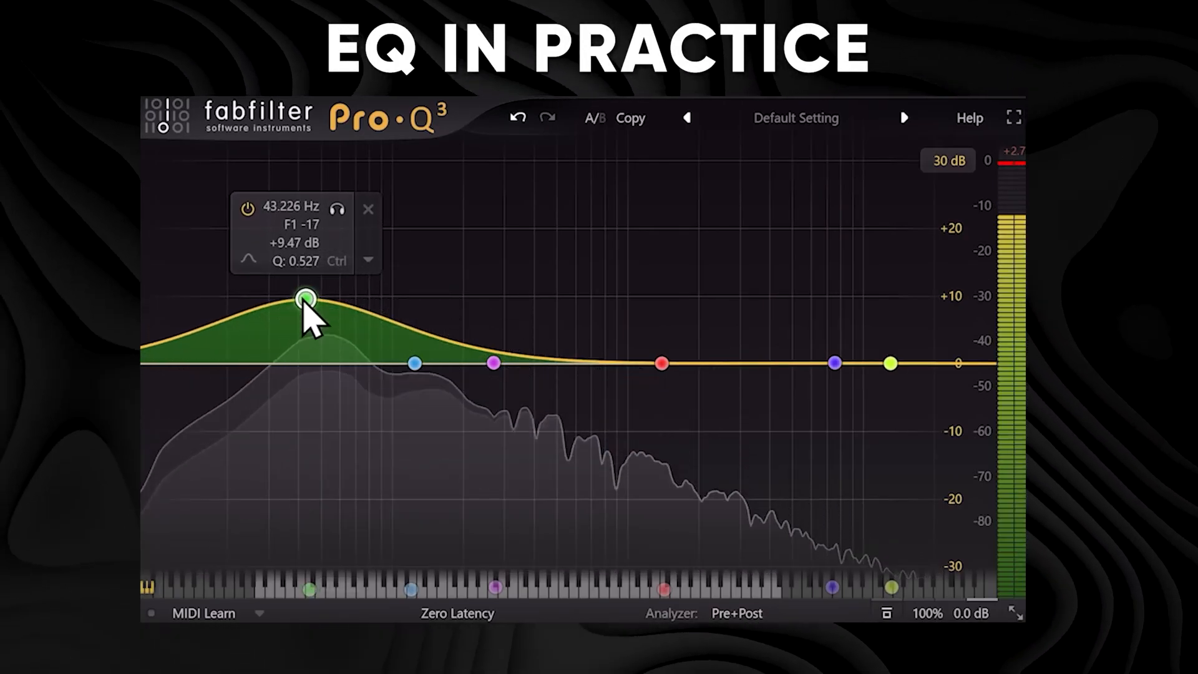
click(248, 209)
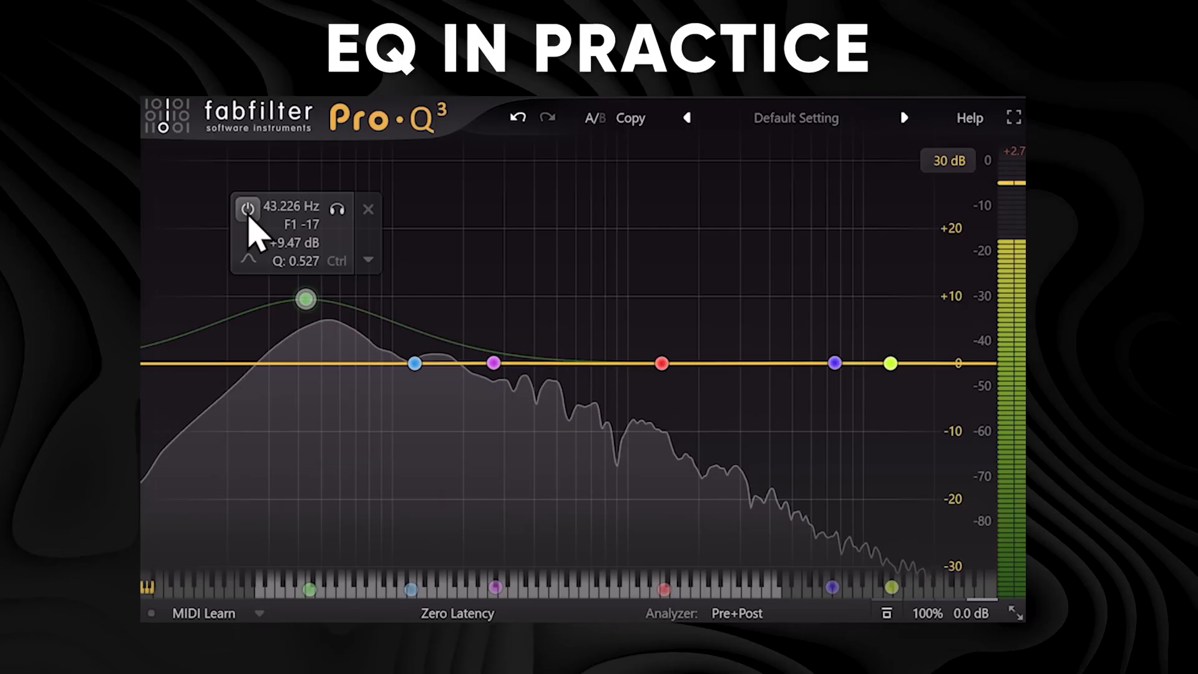
click(248, 209)
drag(305, 300, 303, 331)
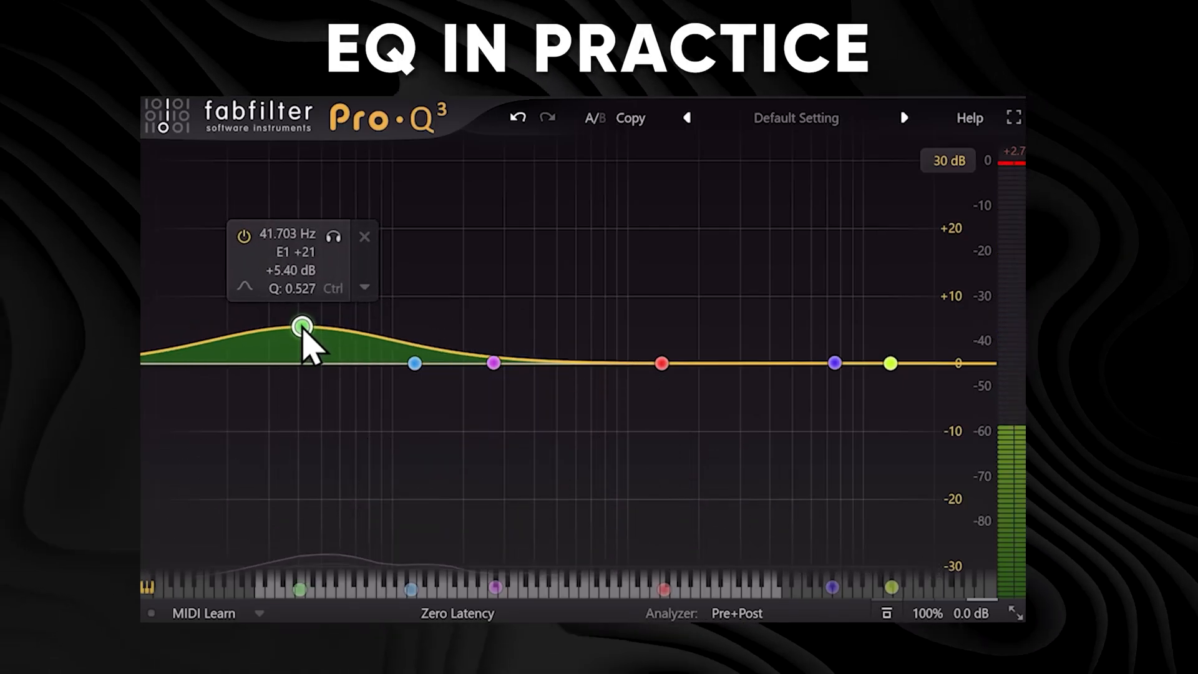
Cut the low-mid band to about 312 Hz, -4.9 dB, Q 1.1, and lower the sub boost to about +4 dB.
drag(493, 363, 511, 404)
scroll(511, 258, down, 4)
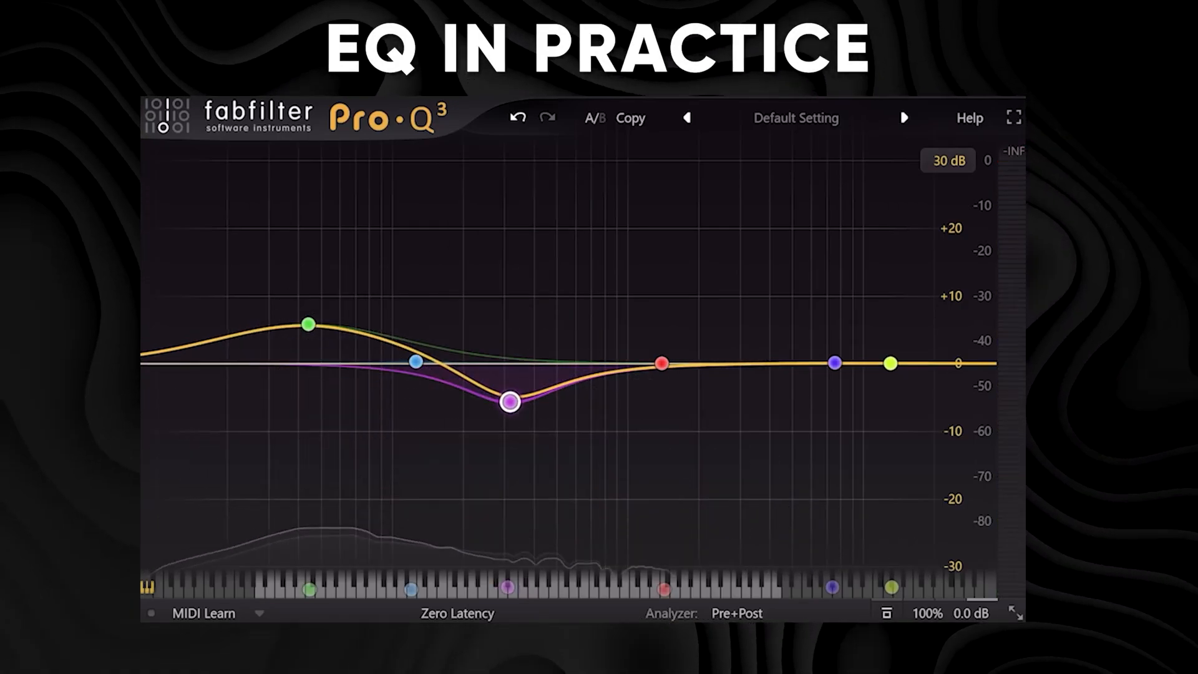
mouse_move(674, 359)
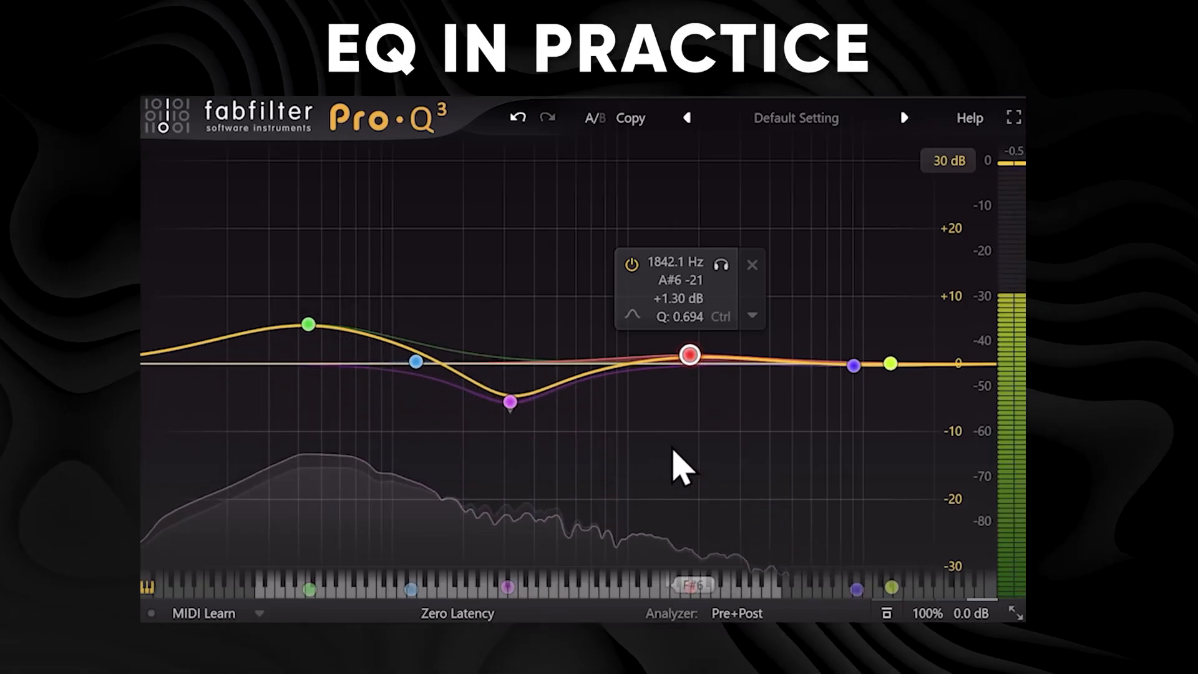
mouse_move(521, 404)
drag(510, 403, 508, 397)
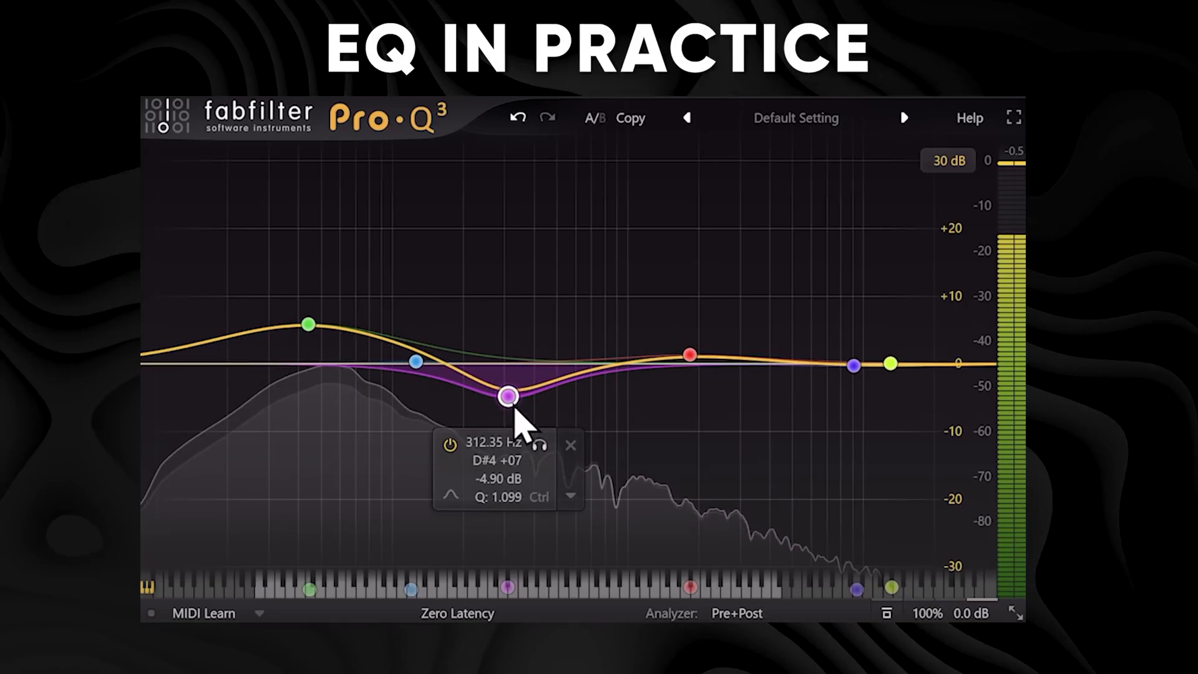
mouse_move(312, 332)
drag(310, 329, 310, 340)
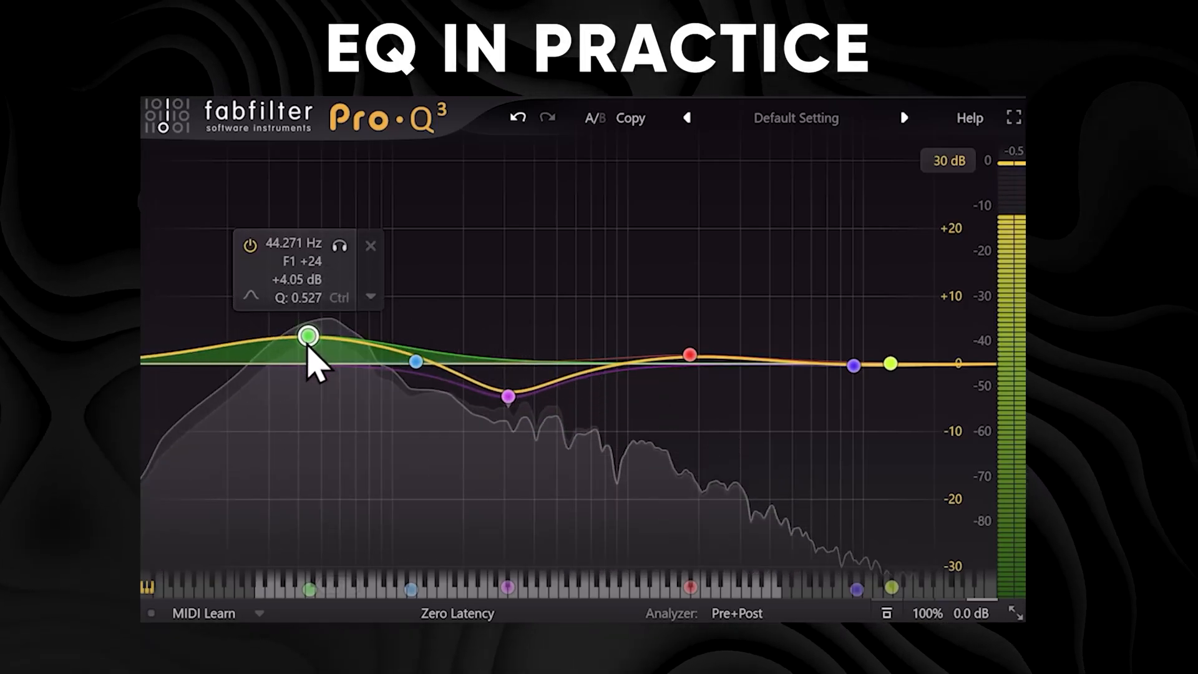
Boost the mid band to about 2425 Hz and +5.8 dB with a wide Q of 0.391 while playing the track.
drag(689, 354, 722, 315)
scroll(731, 325, down, 6)
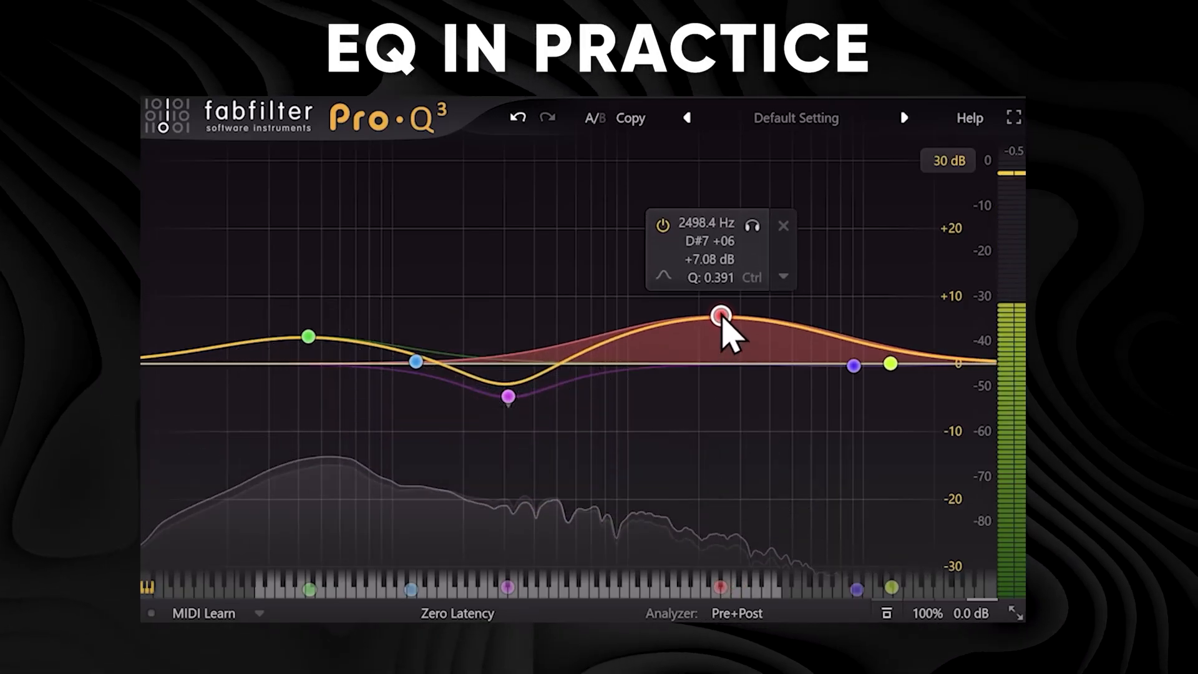
key(space)
drag(721, 316, 718, 324)
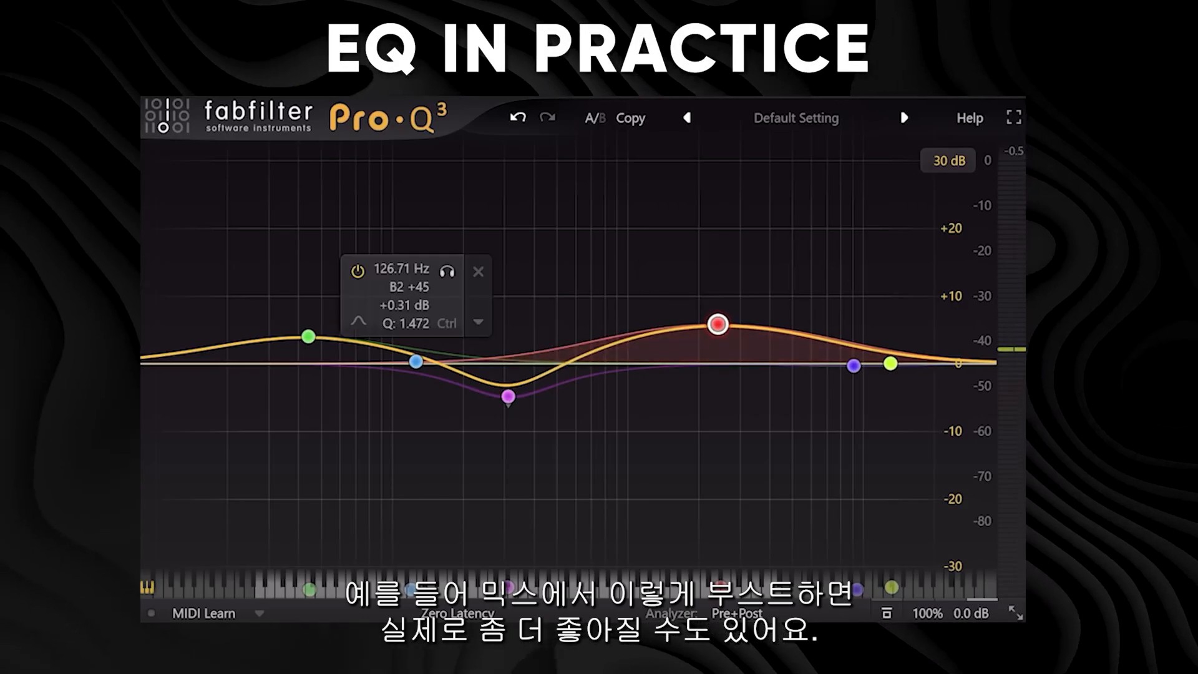
mouse_move(843, 288)
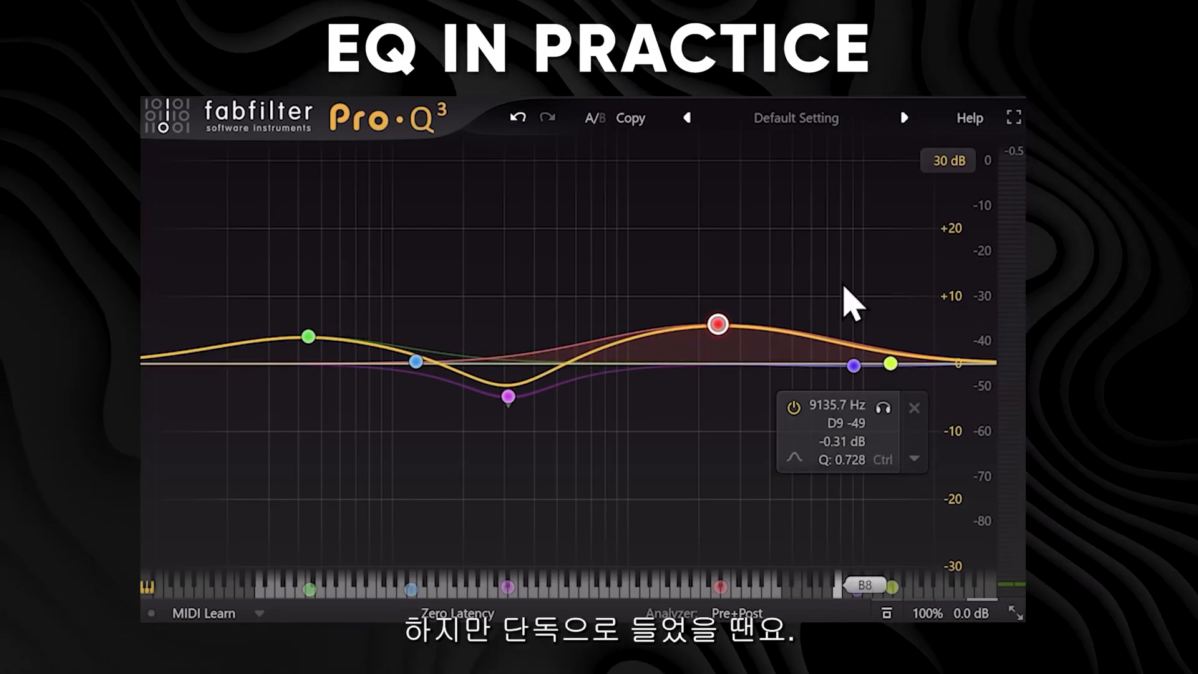
key(space)
mouse_move(671, 236)
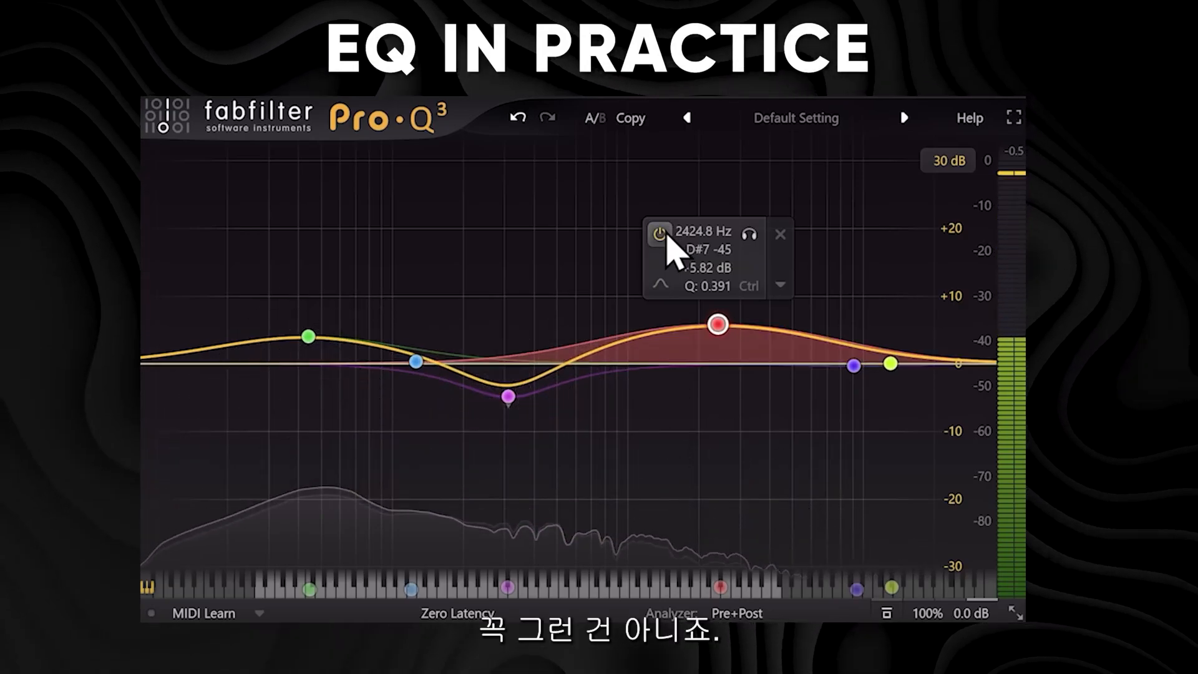
mouse_move(508, 396)
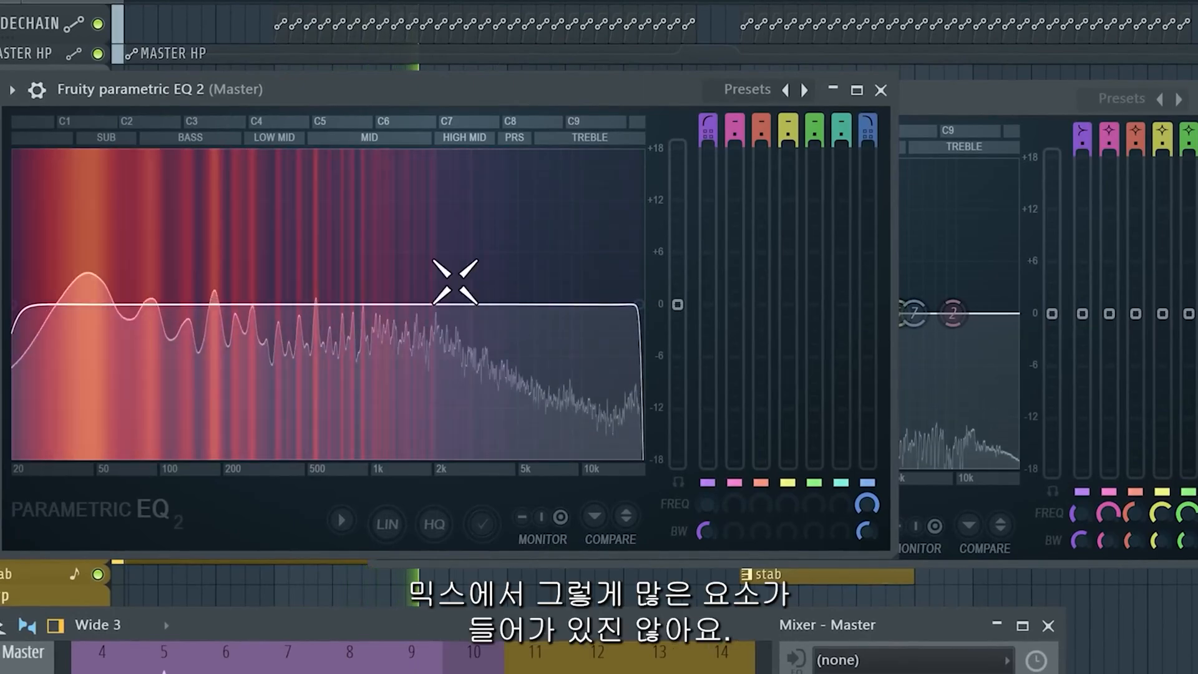
Bring the kick's Fruity parametric EQ 2 forward and toggle its compare setting on and off during playback.
mouse_move(483, 248)
mouse_down()
mouse_move(463, 225)
mouse_move(542, 315)
mouse_move(422, 219)
mouse_up()
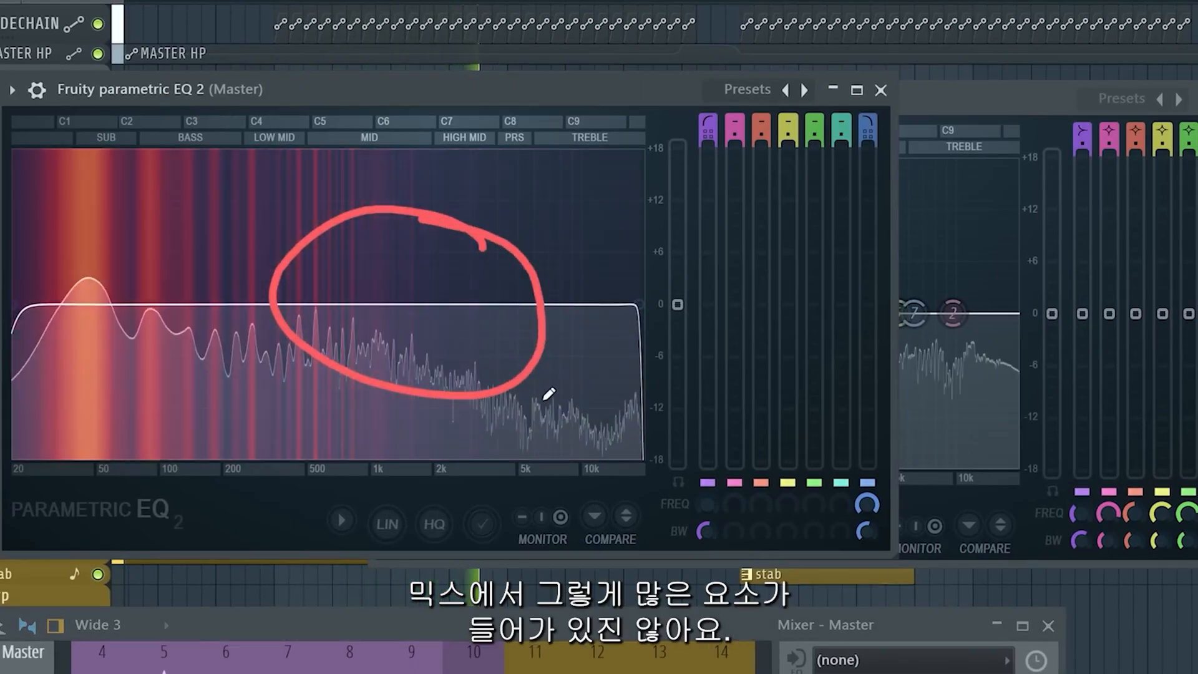
click(930, 129)
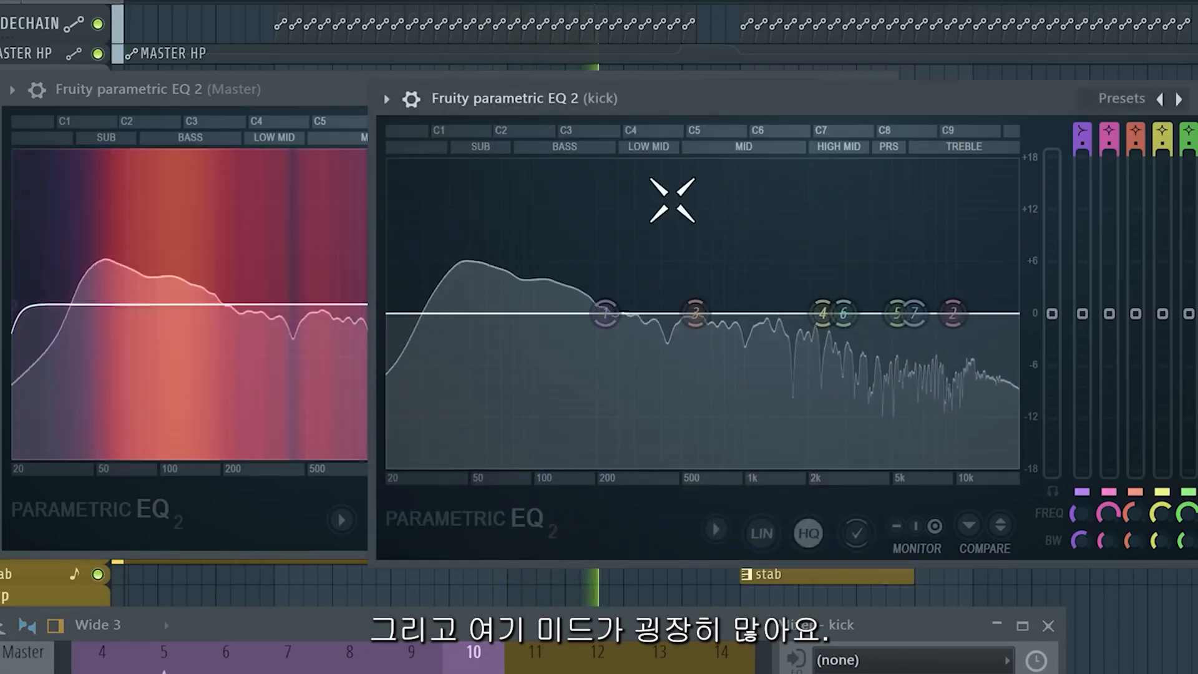
key(space)
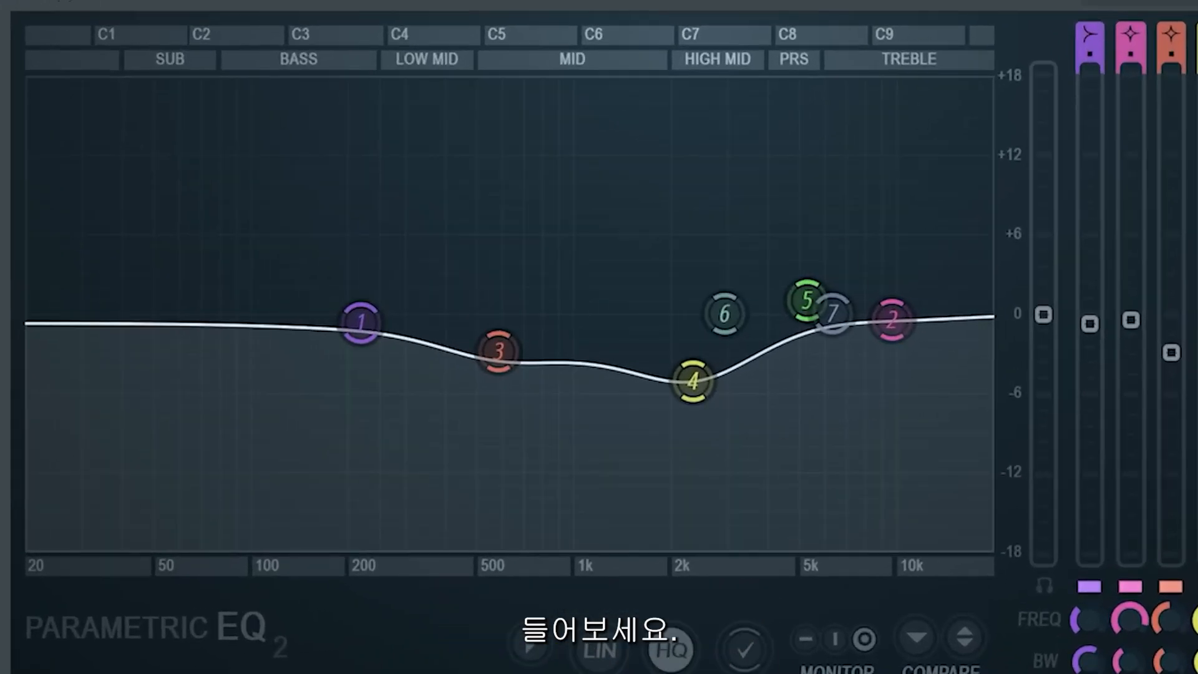
key(space)
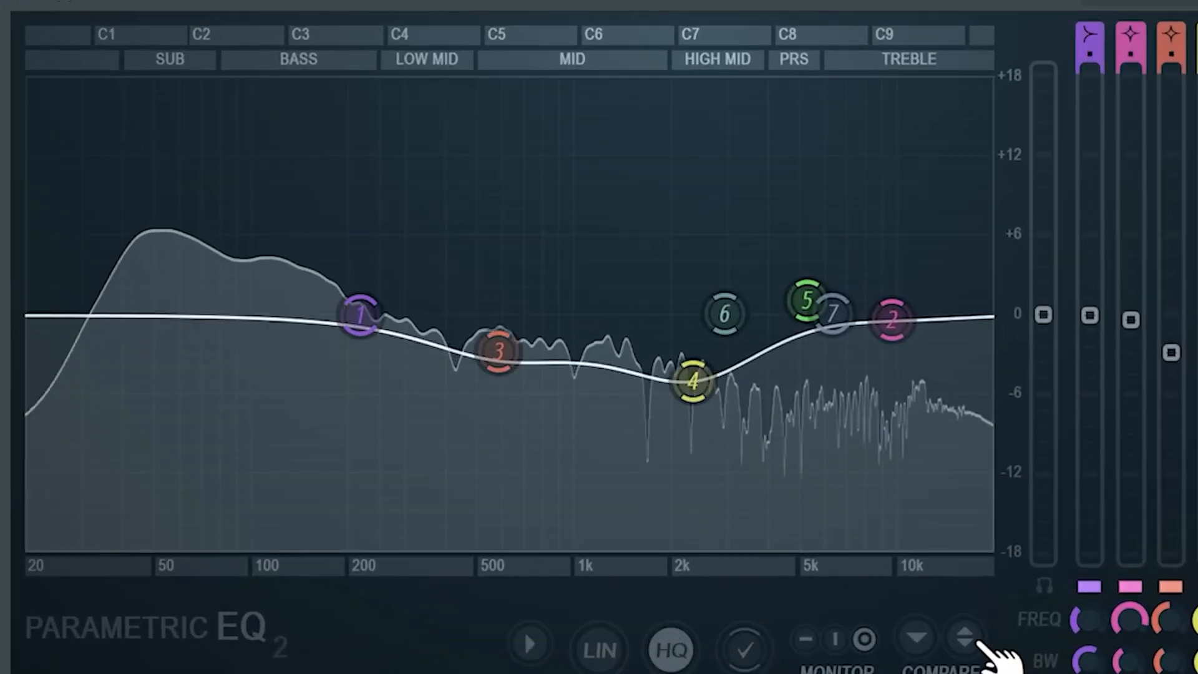
click(965, 637)
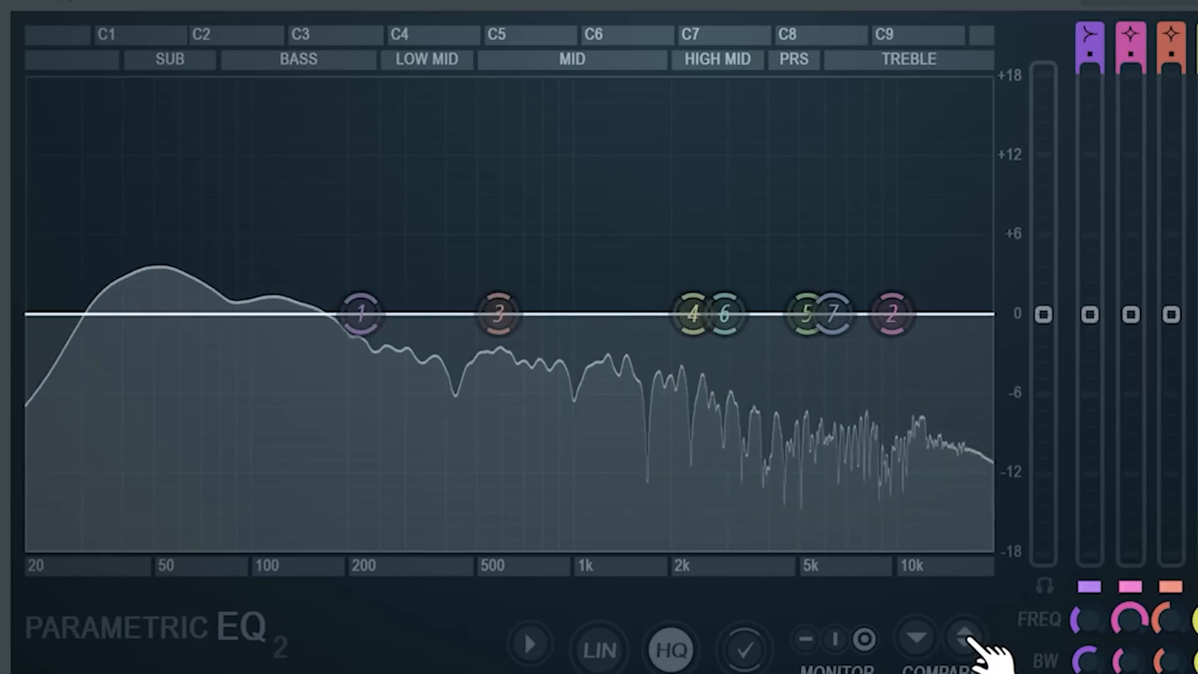
click(966, 636)
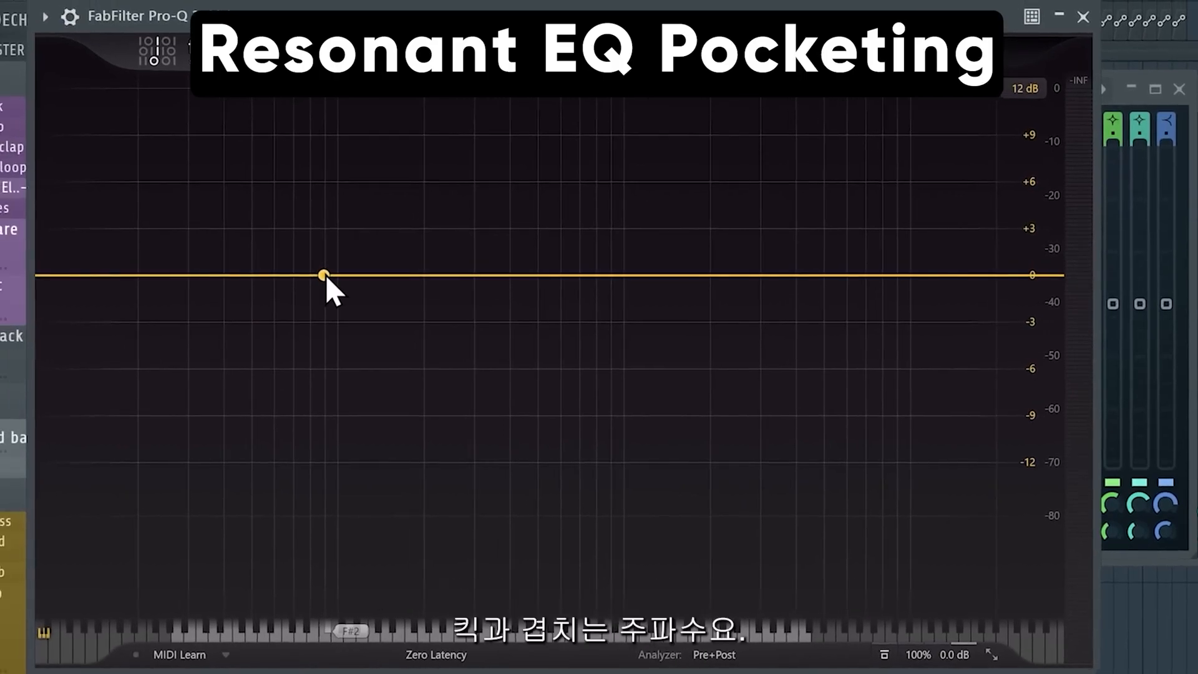
Play the kick and add a bell band at about 62 Hz on its Pro-Q 3, soloing it.
key(space)
drag(573, 671, 561, 571)
drag(417, 573, 422, 673)
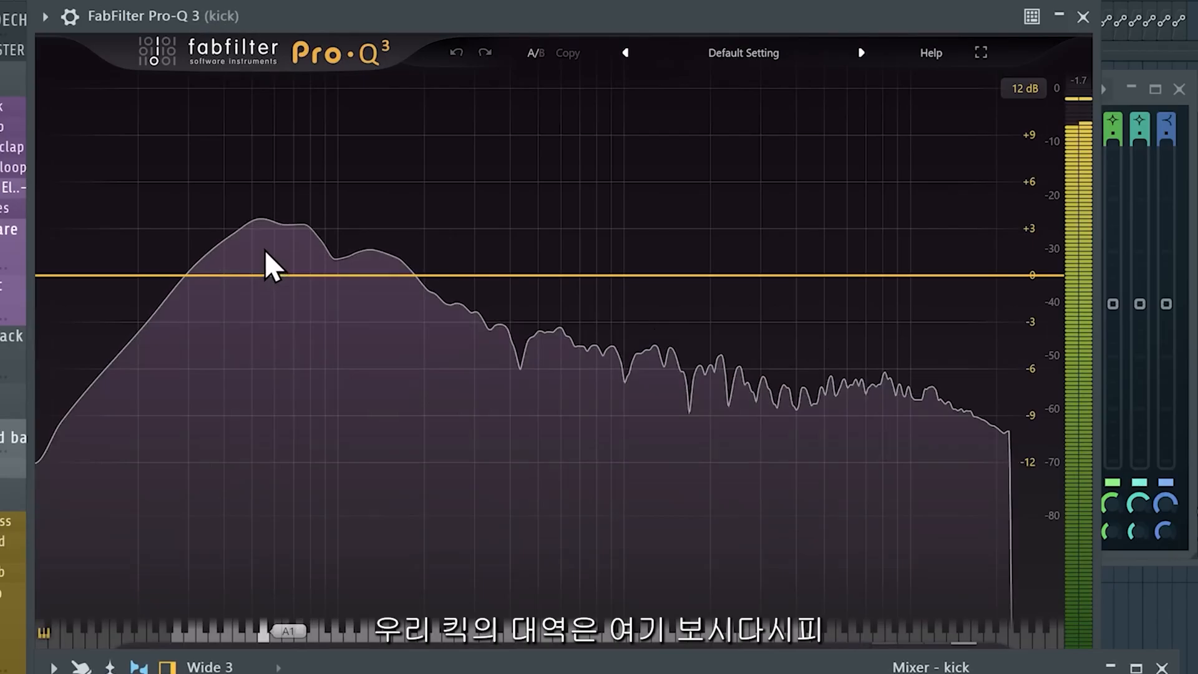
mouse_move(284, 214)
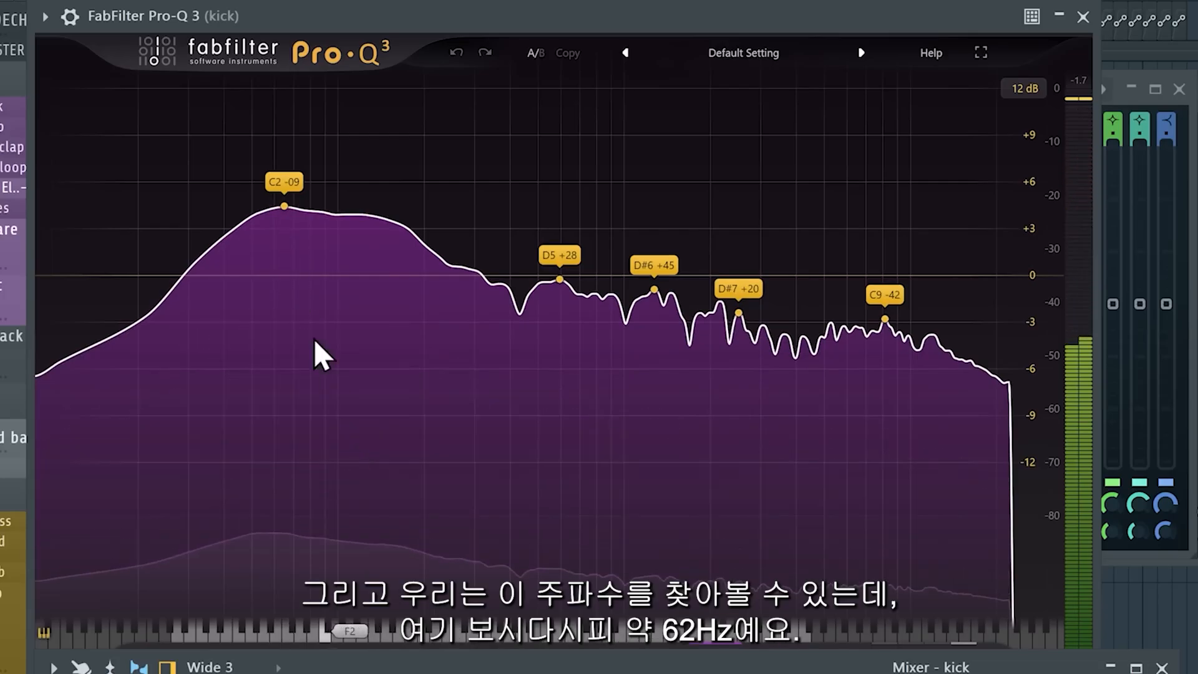
click(275, 275)
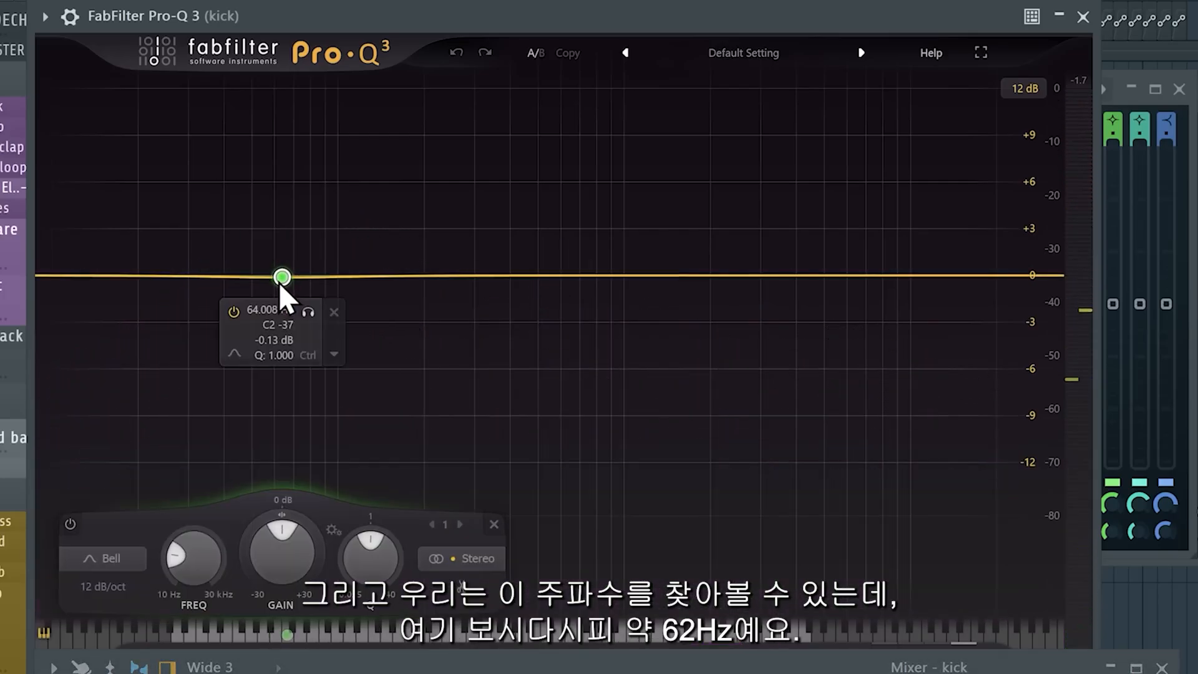
drag(282, 275, 280, 276)
click(300, 306)
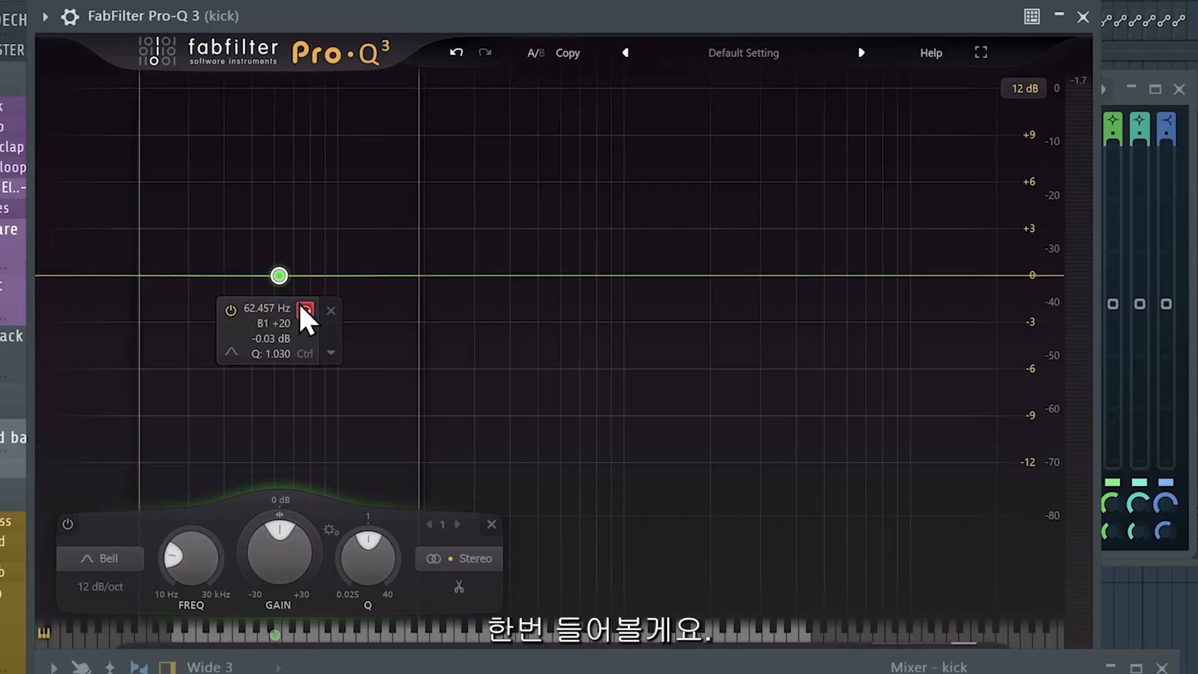
Boost the kick band to about 59 Hz and +2.25 dB with Q about 2.2.
scroll(298, 303, up, 10)
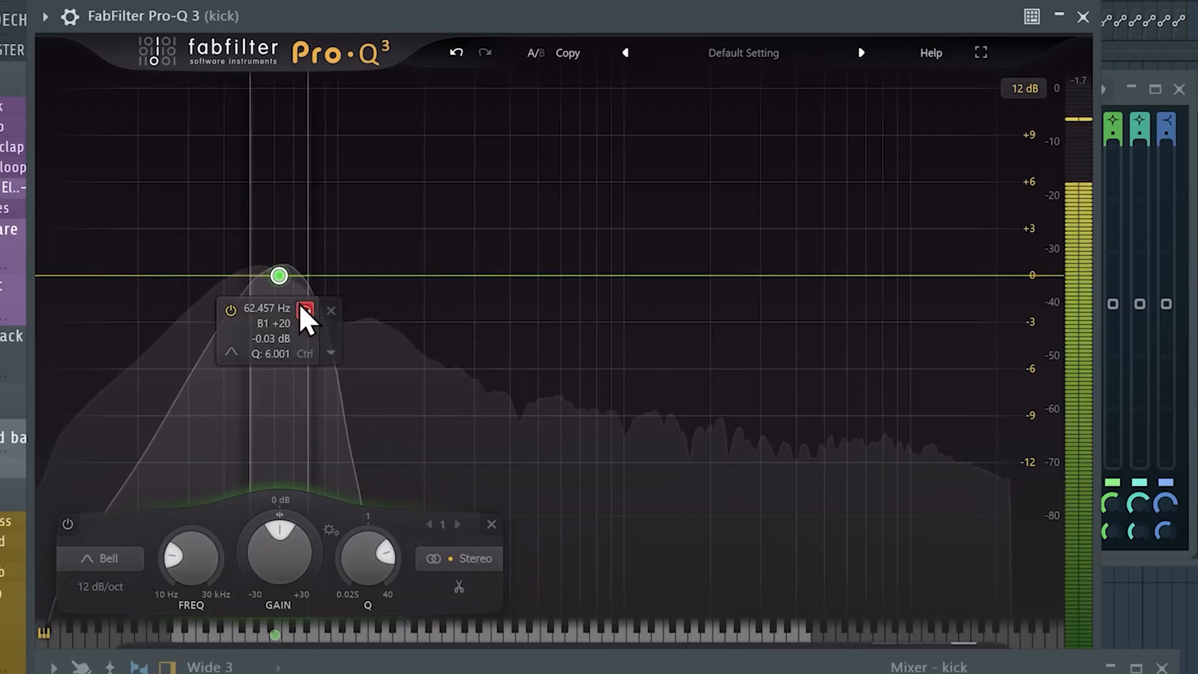
mouse_move(298, 303)
mouse_down()
mouse_move(252, 300)
mouse_move(333, 299)
mouse_move(274, 304)
mouse_move(291, 303)
mouse_up()
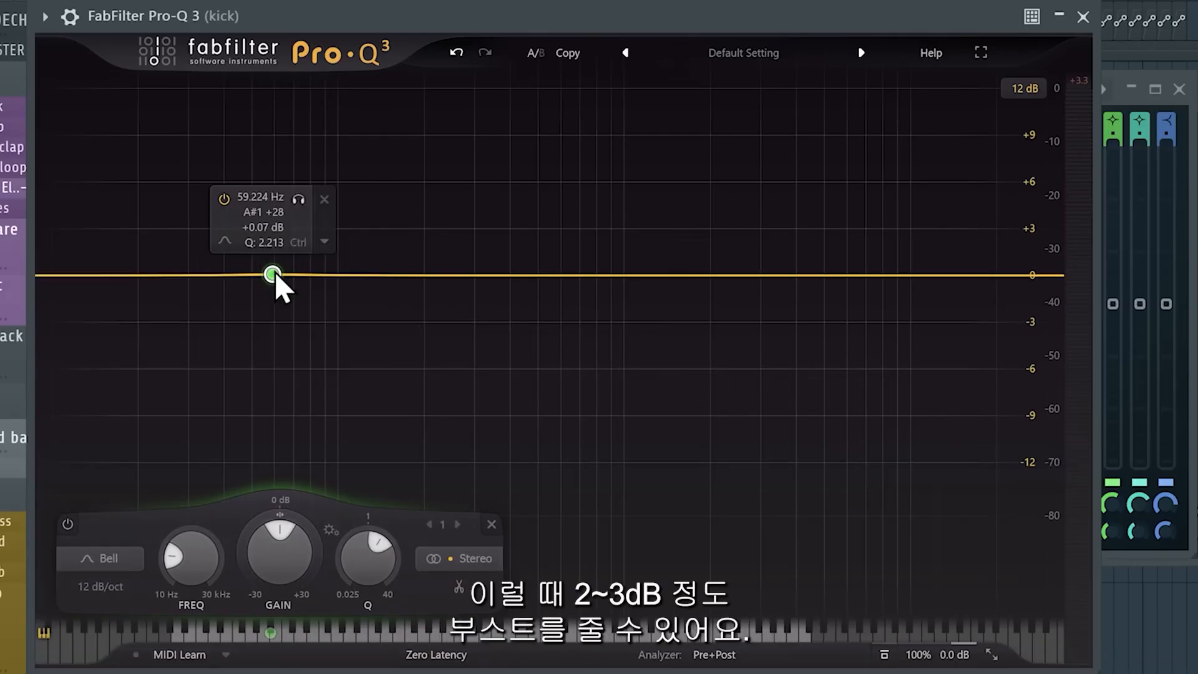
drag(275, 272, 272, 238)
key(space)
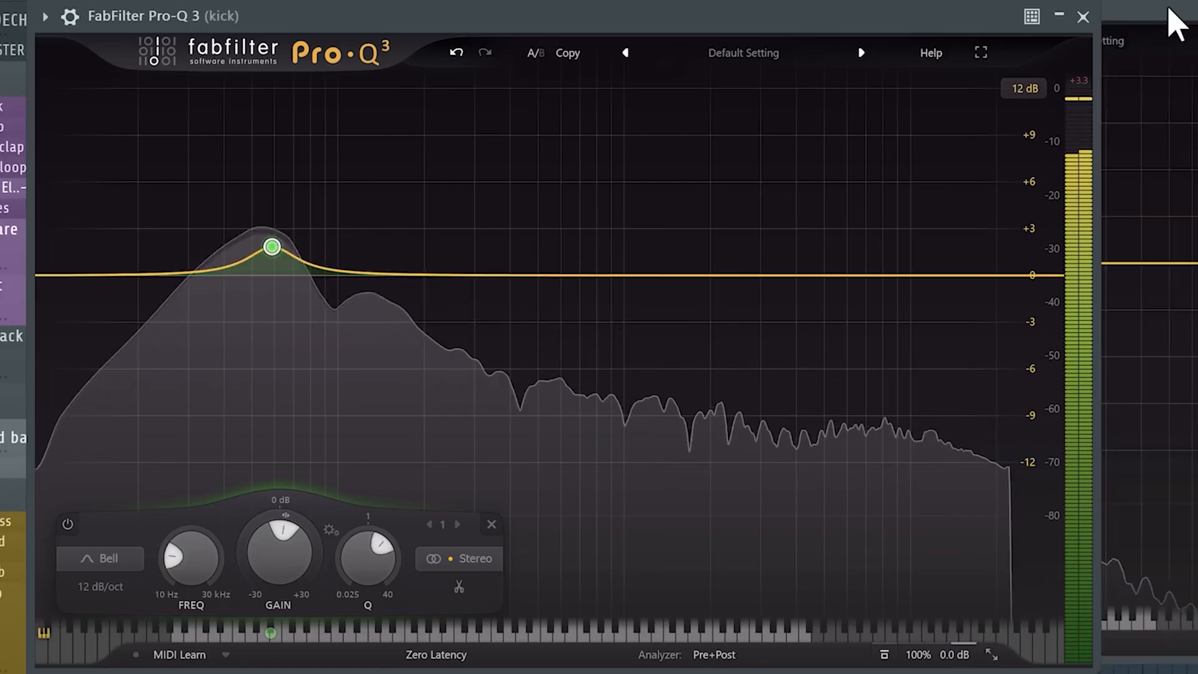
On the sub's Pro-Q 3, add a bell cut of about -2.4 dB near 60 Hz with Q about 5.6.
click(1170, 10)
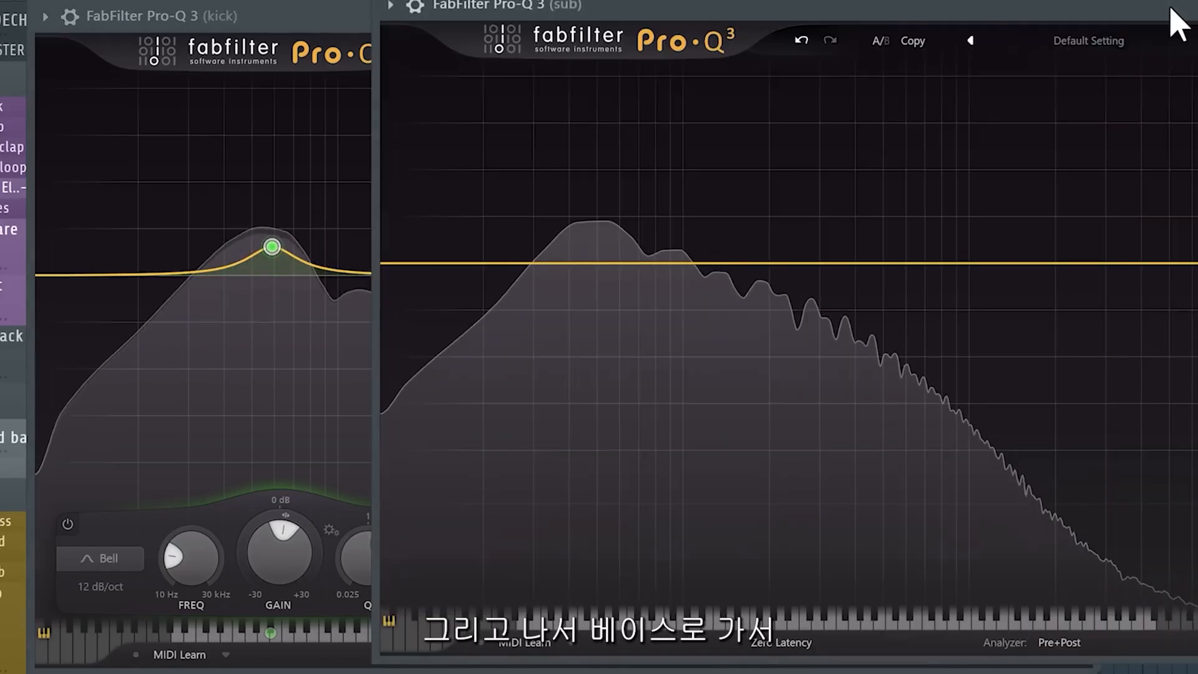
click(619, 264)
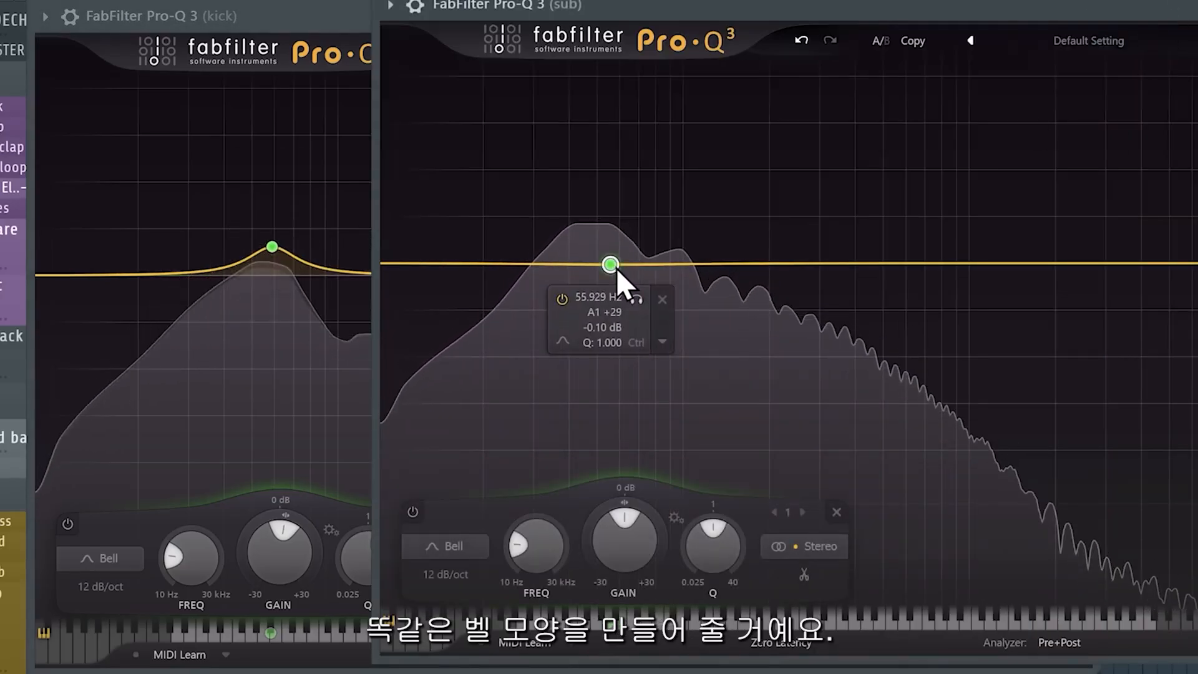
drag(621, 270, 621, 306)
scroll(622, 284, up, 5)
scroll(621, 306, down, 2)
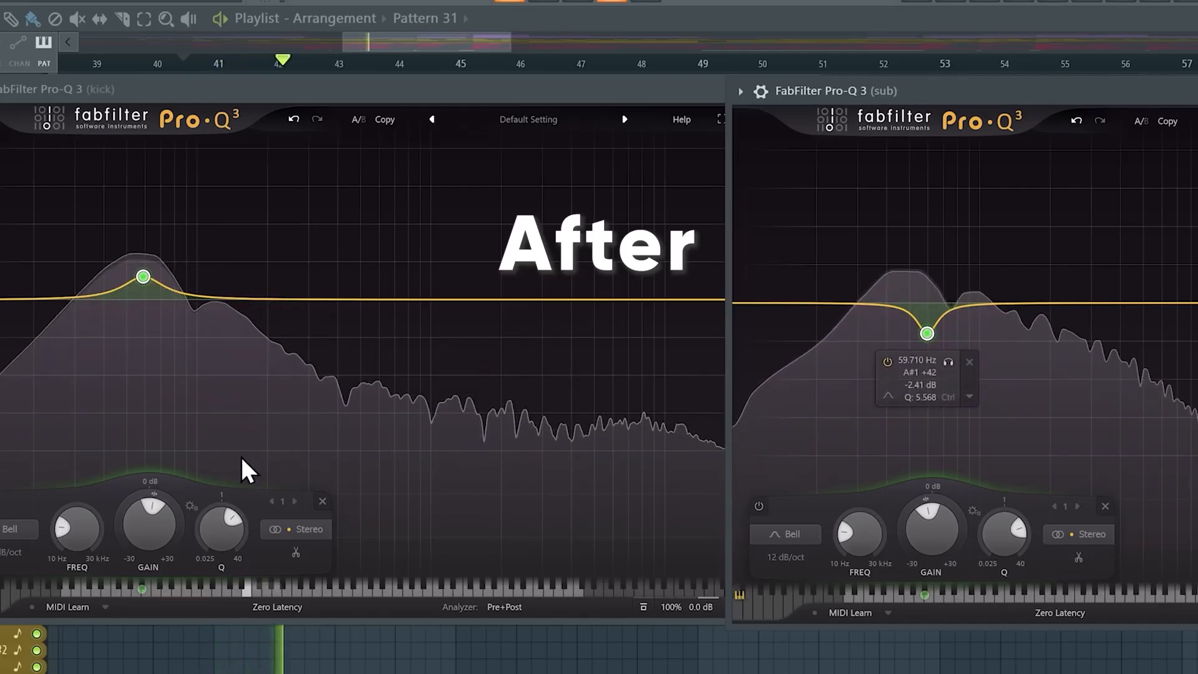
Toggle the kick boost and sub cut bands off and on to compare before and after.
click(373, 524)
click(866, 517)
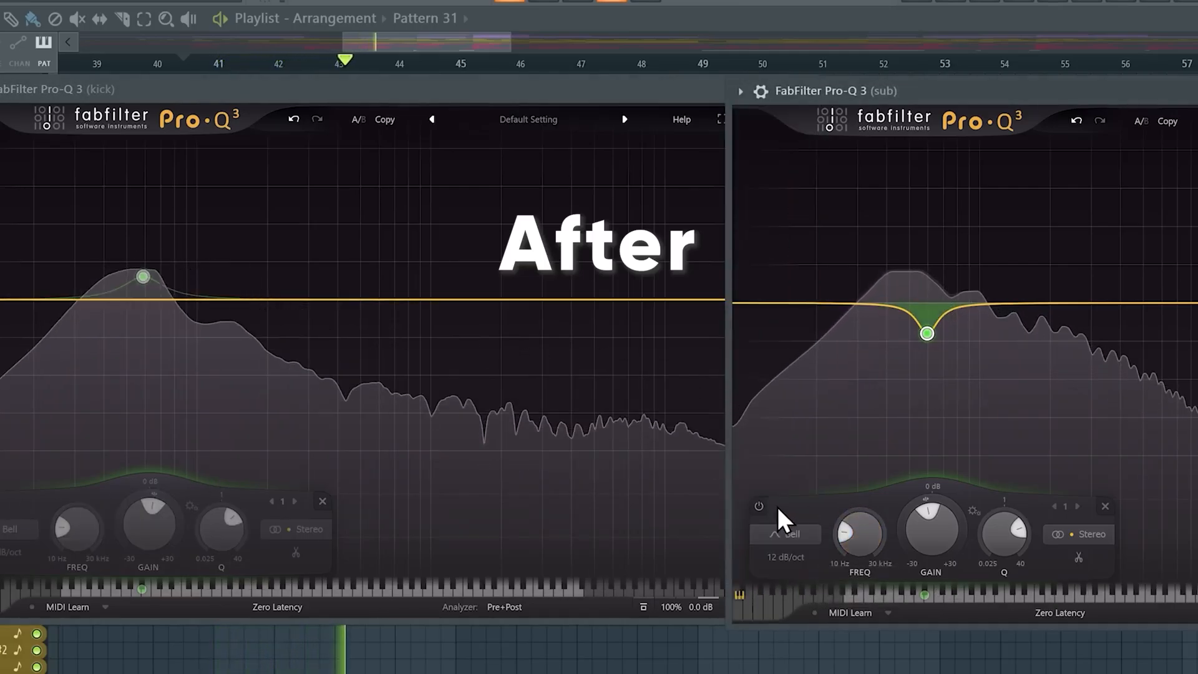
click(758, 506)
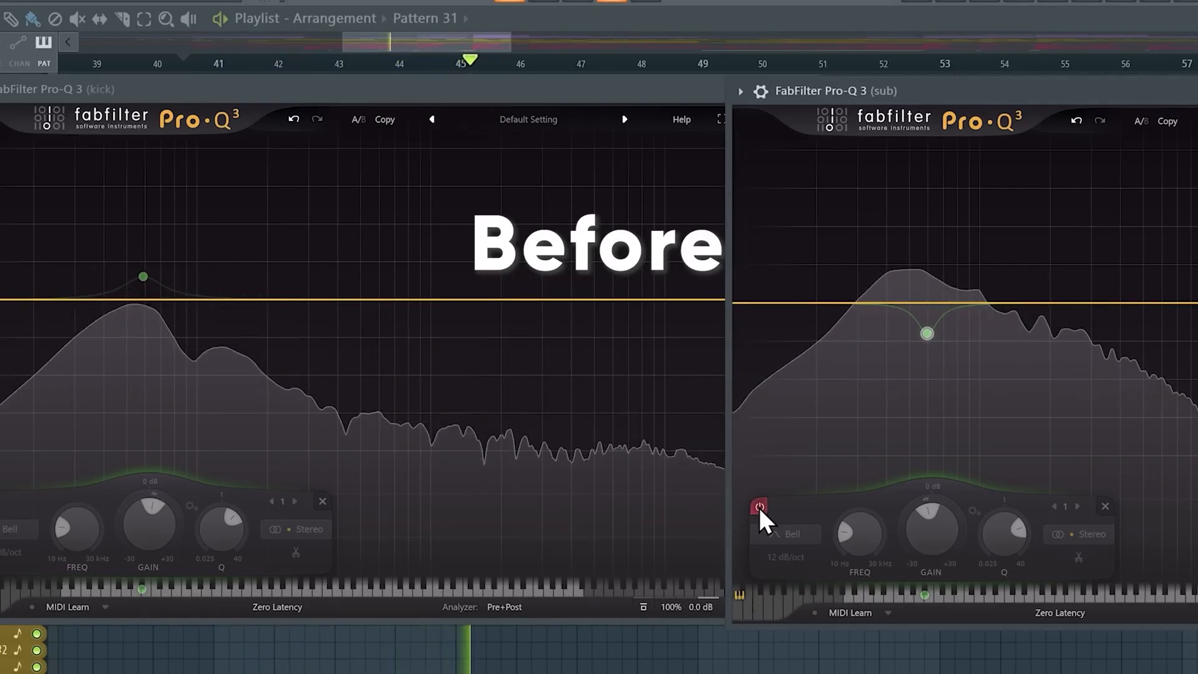
click(759, 507)
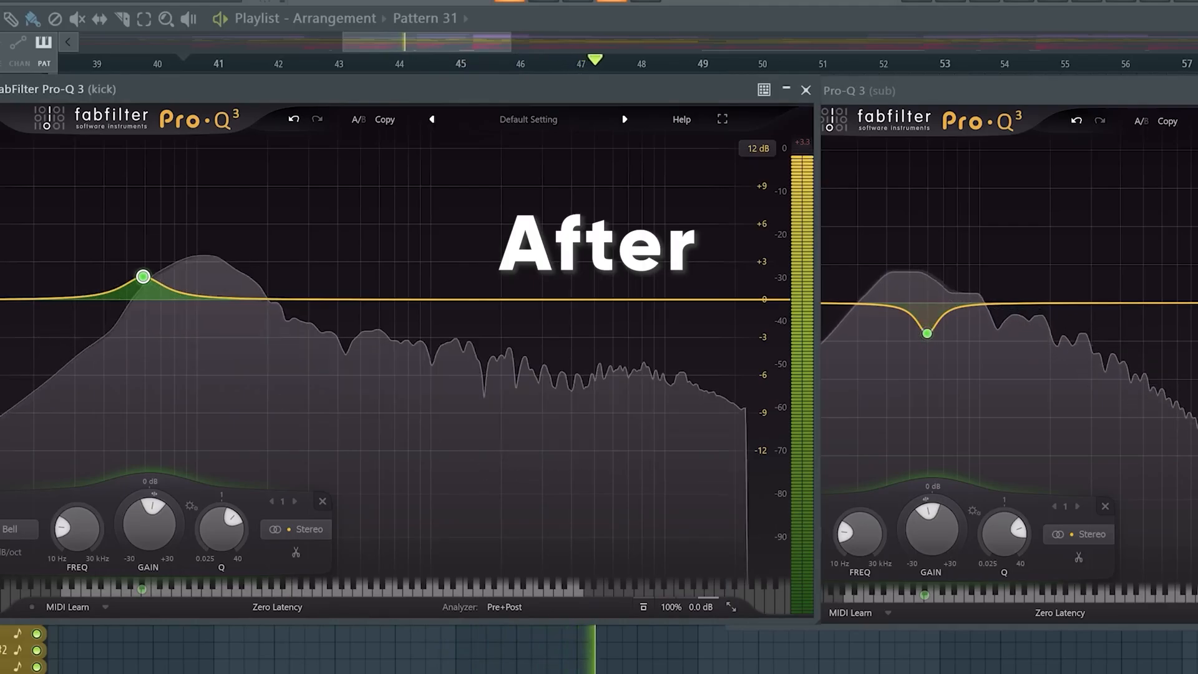
key(space)
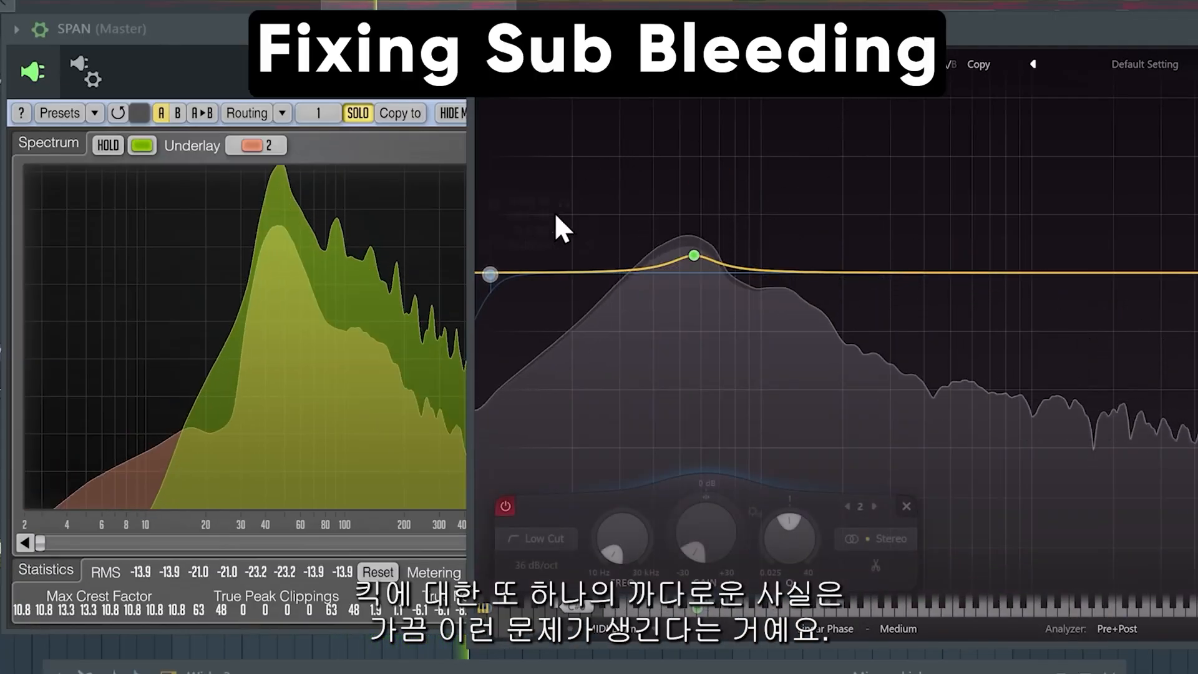
mouse_move(594, 243)
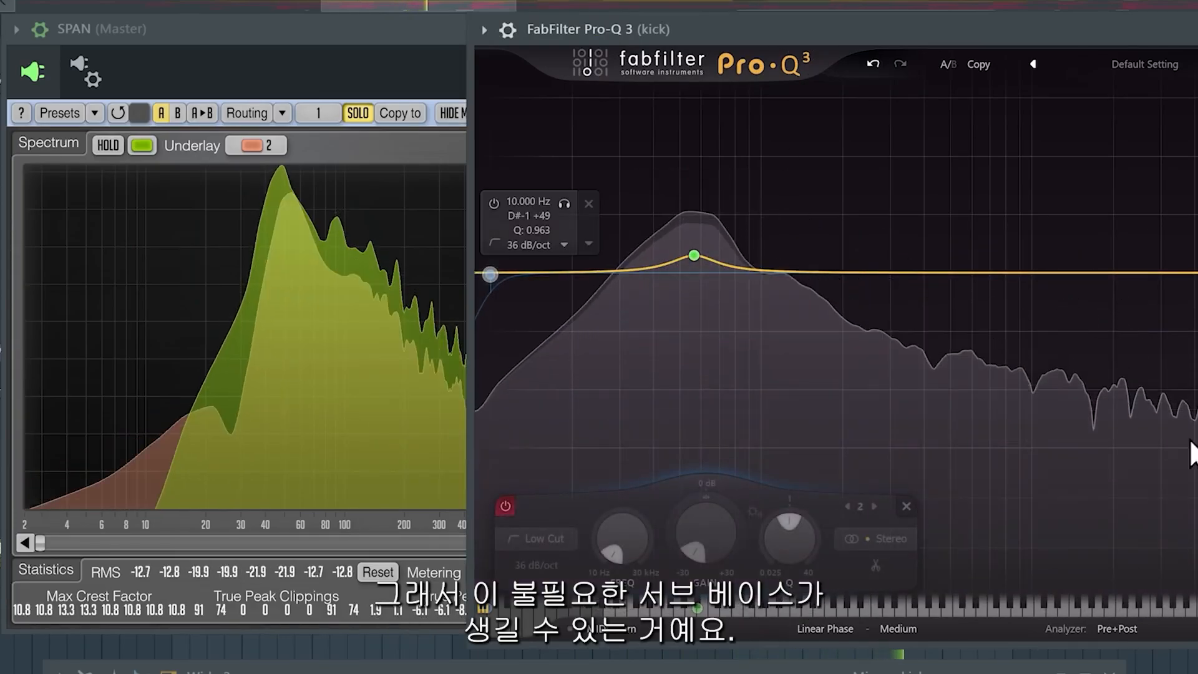
Toggle the low cut band on the kick's Pro-Q 3 off and back on.
click(204, 439)
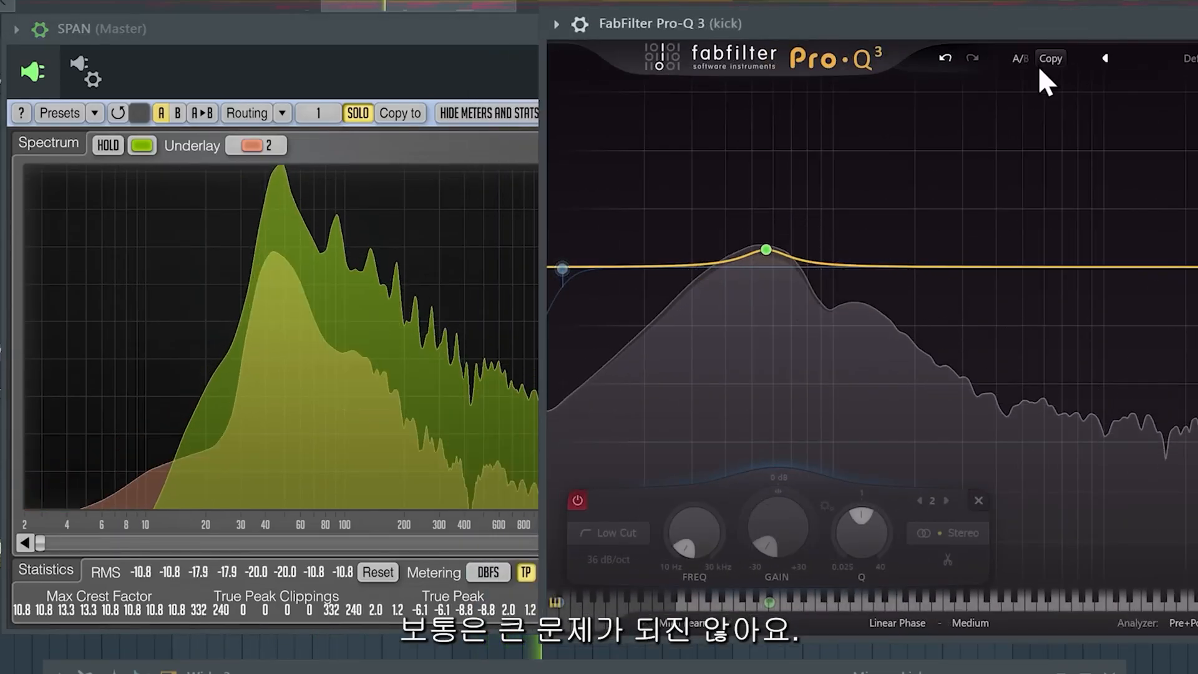
mouse_move(562, 262)
click(575, 502)
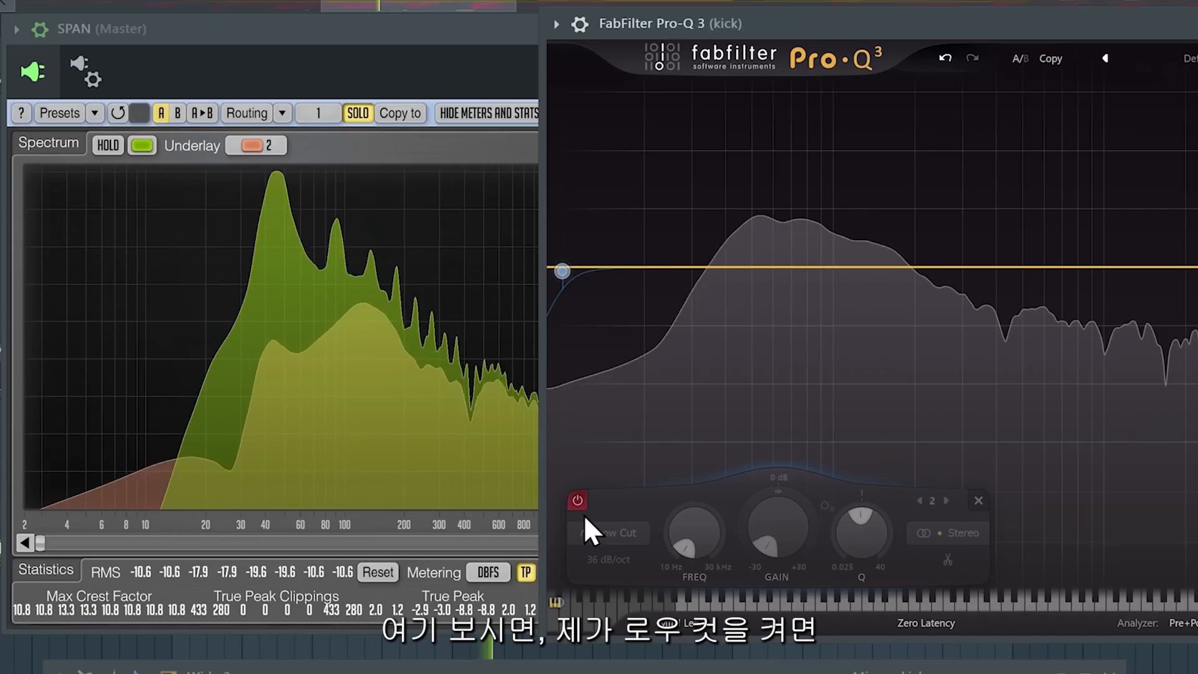
click(577, 500)
mouse_move(568, 291)
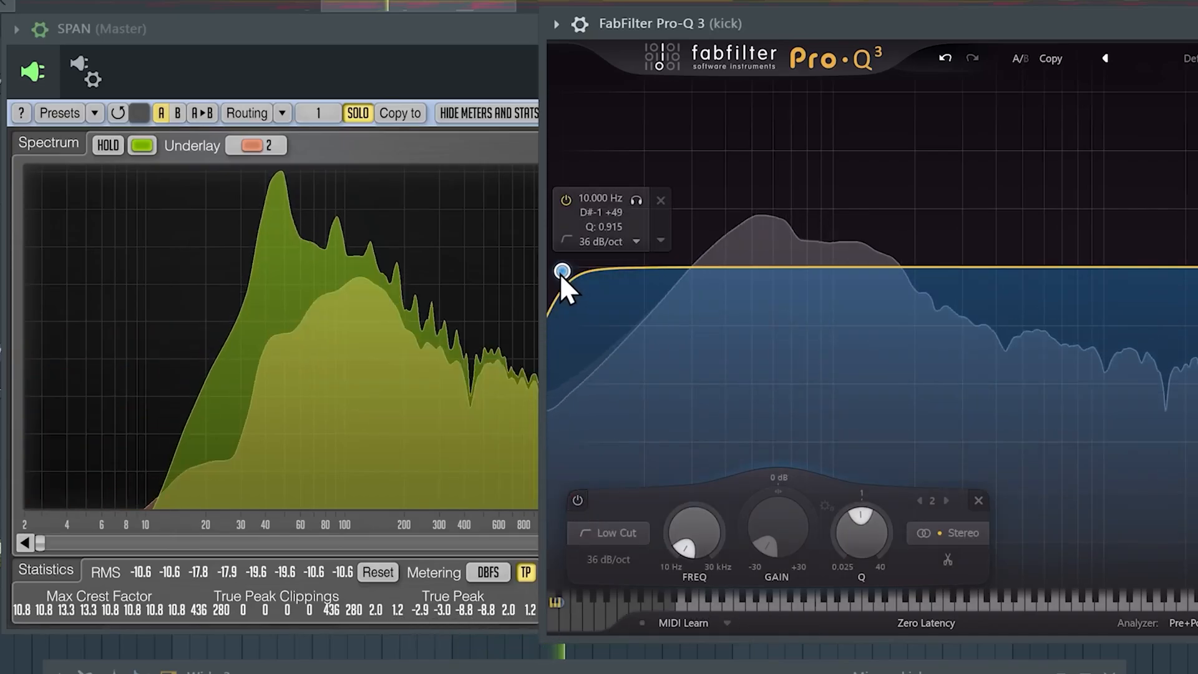
Move the kick's low cut band up to about 29.7 Hz.
drag(562, 272, 698, 274)
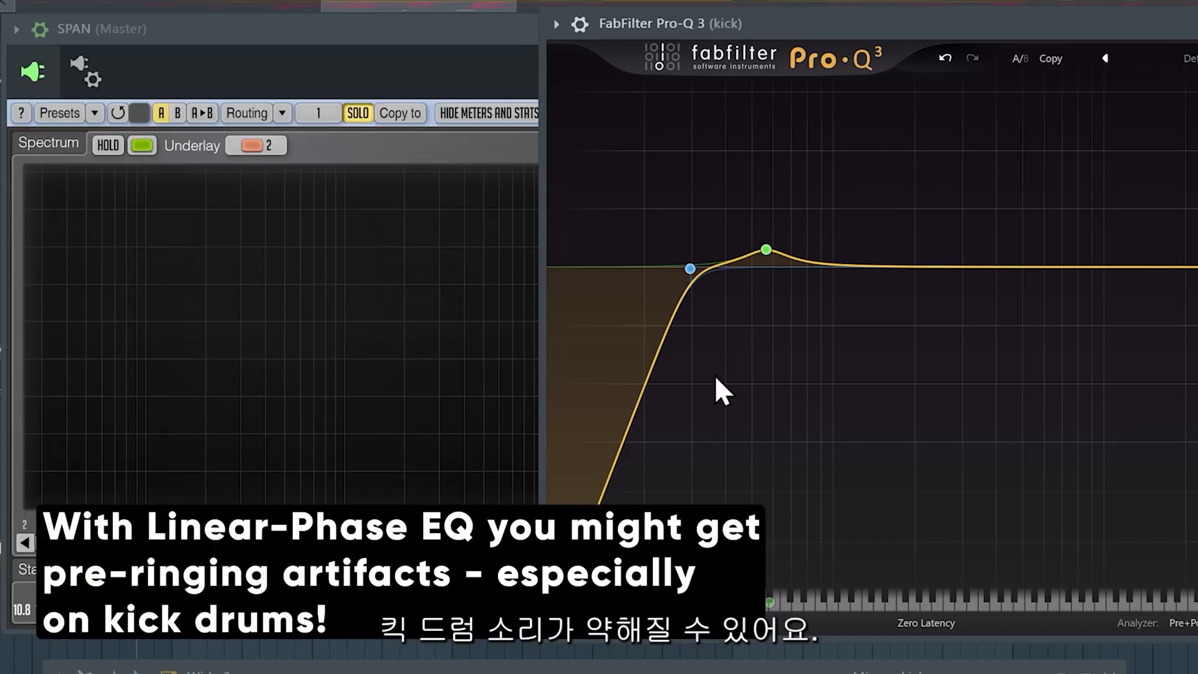
mouse_move(693, 270)
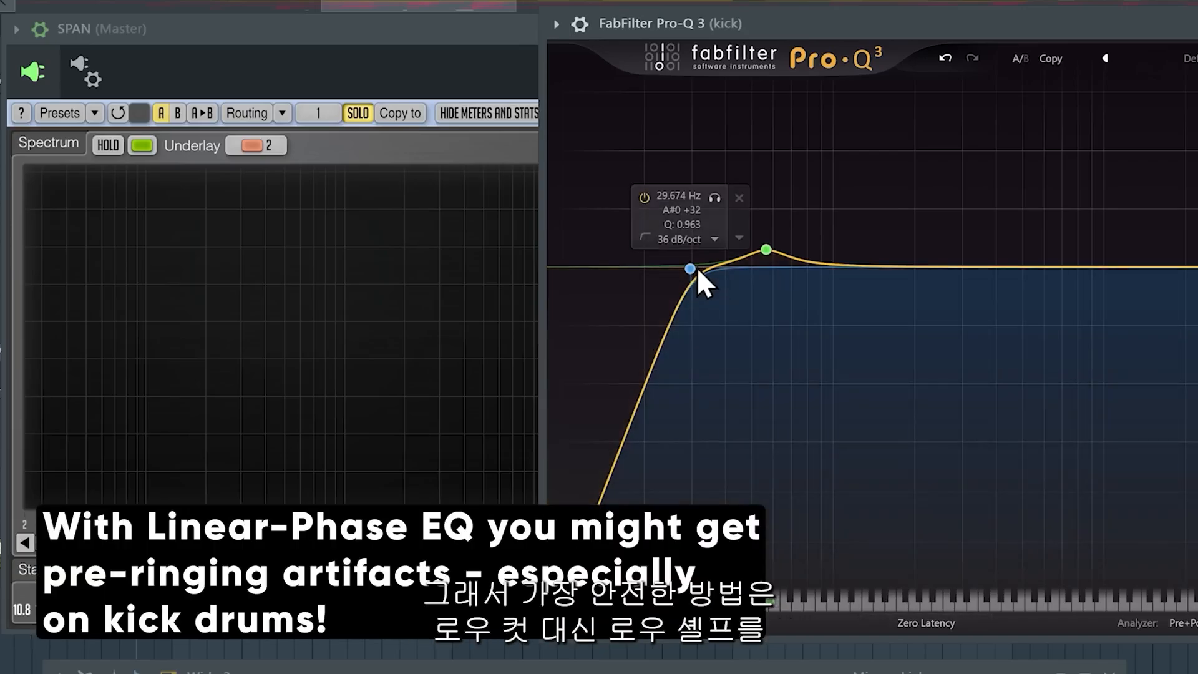
Change the low cut band's shape to a low shelf and play back the kick.
click(655, 236)
click(643, 238)
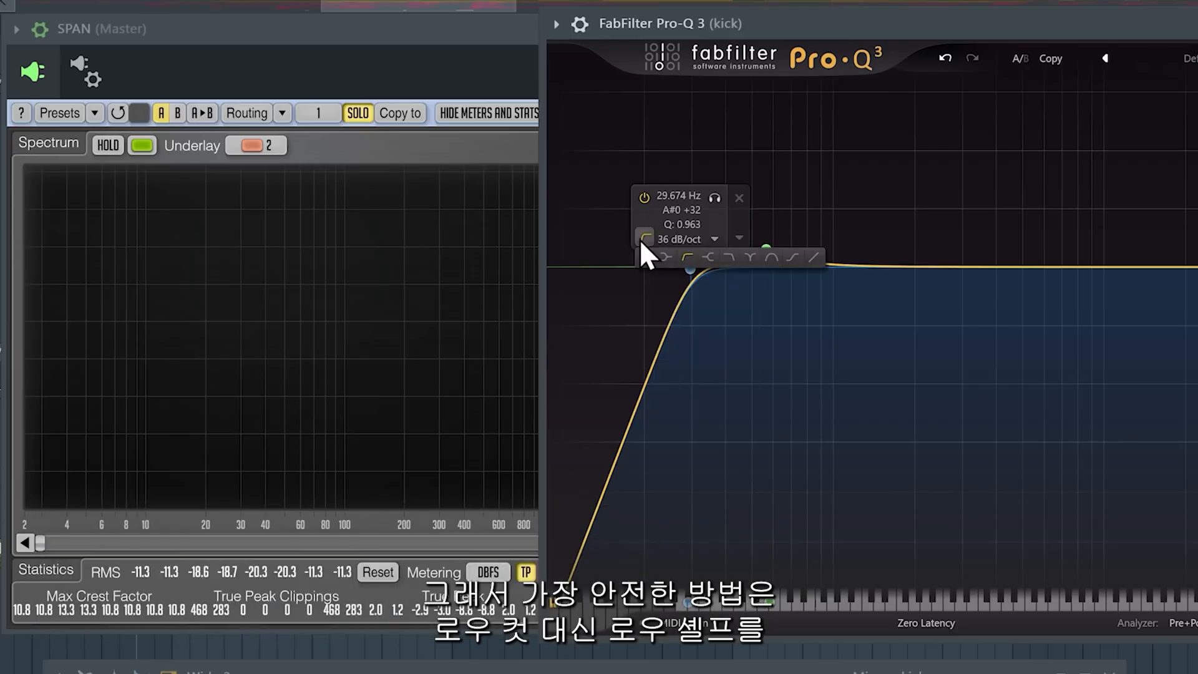
click(717, 257)
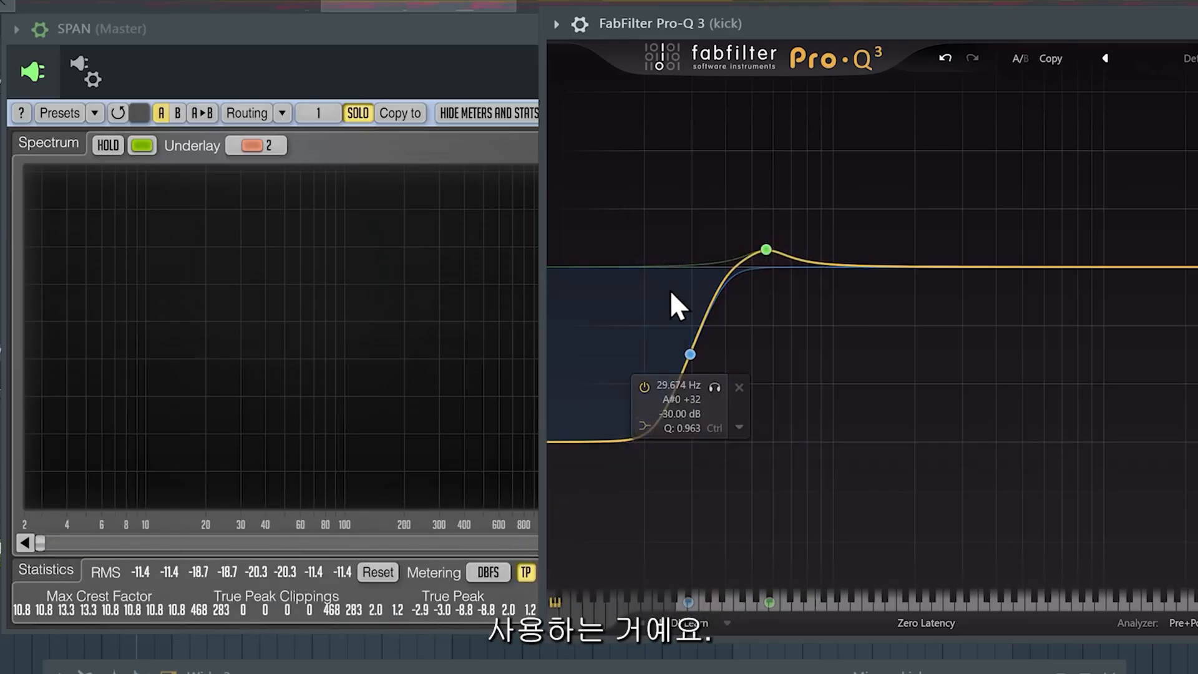
key(space)
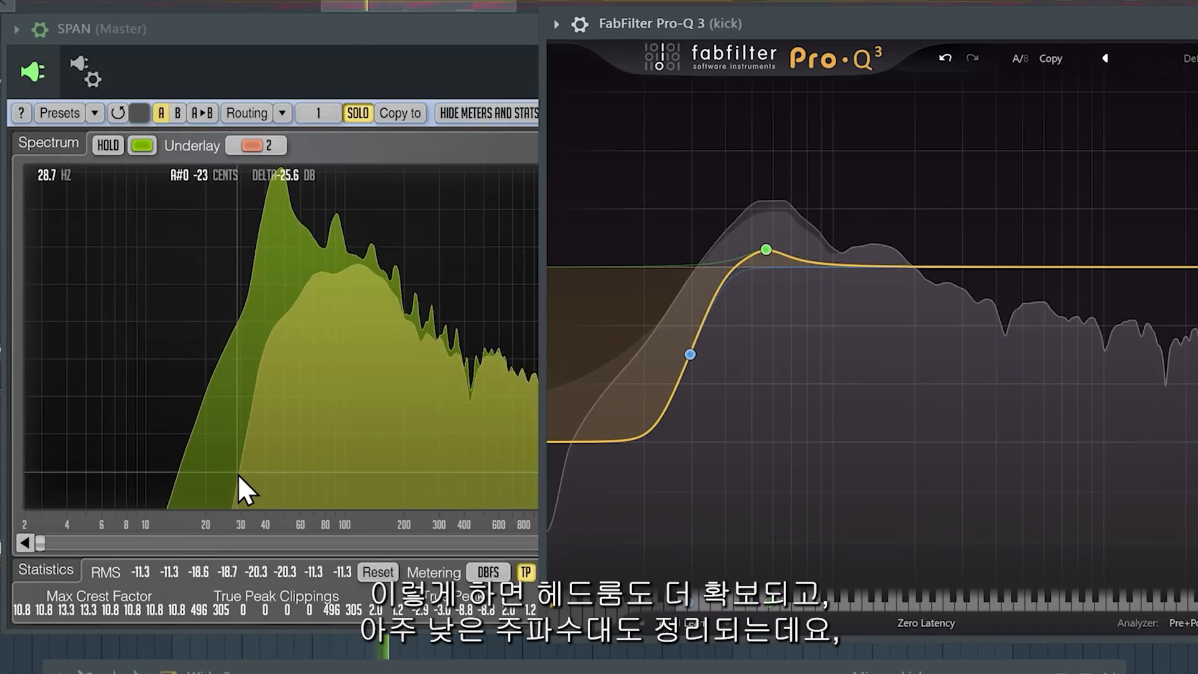
mouse_move(690, 359)
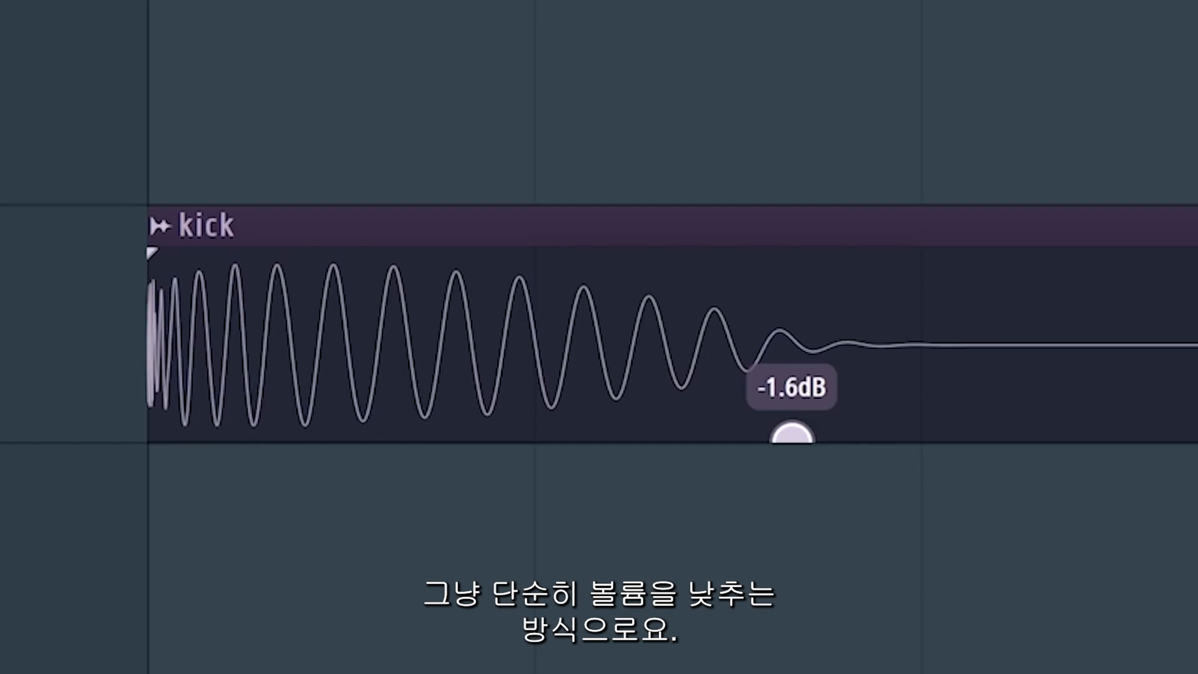
Raise the kick clip's volume to -0.2 dB and try a fade-out on its tail.
drag(793, 433, 793, 361)
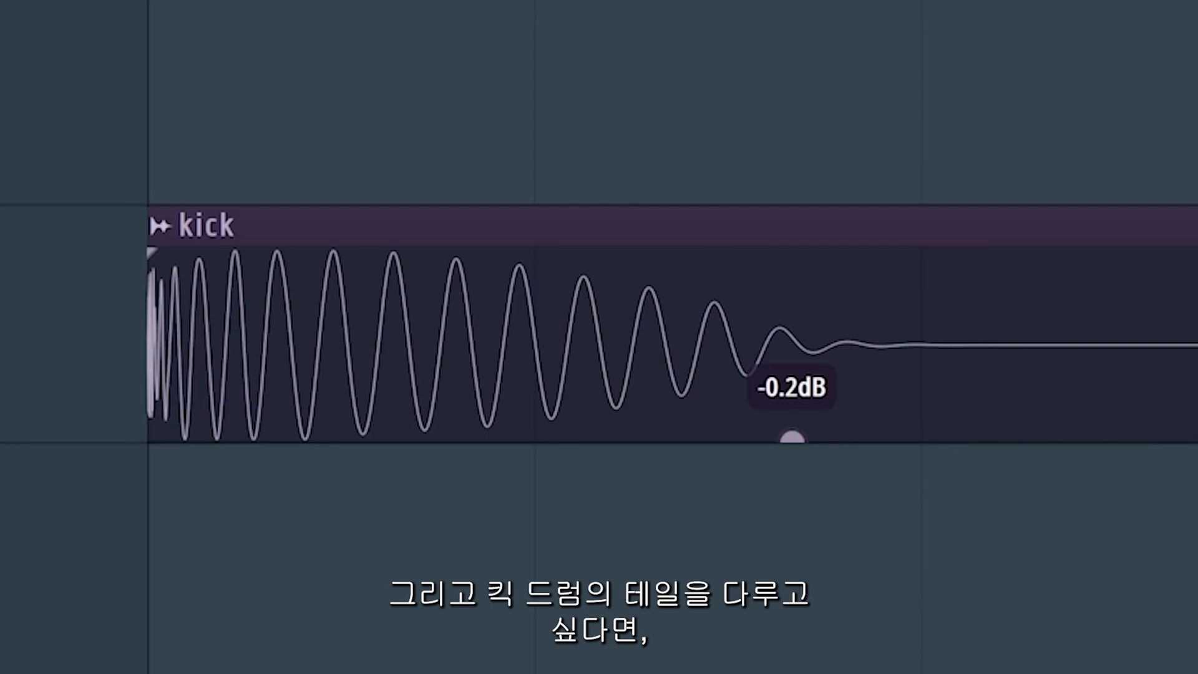
mouse_move(1191, 310)
mouse_down()
mouse_move(1040, 310)
mouse_move(900, 230)
mouse_move(631, 254)
mouse_up()
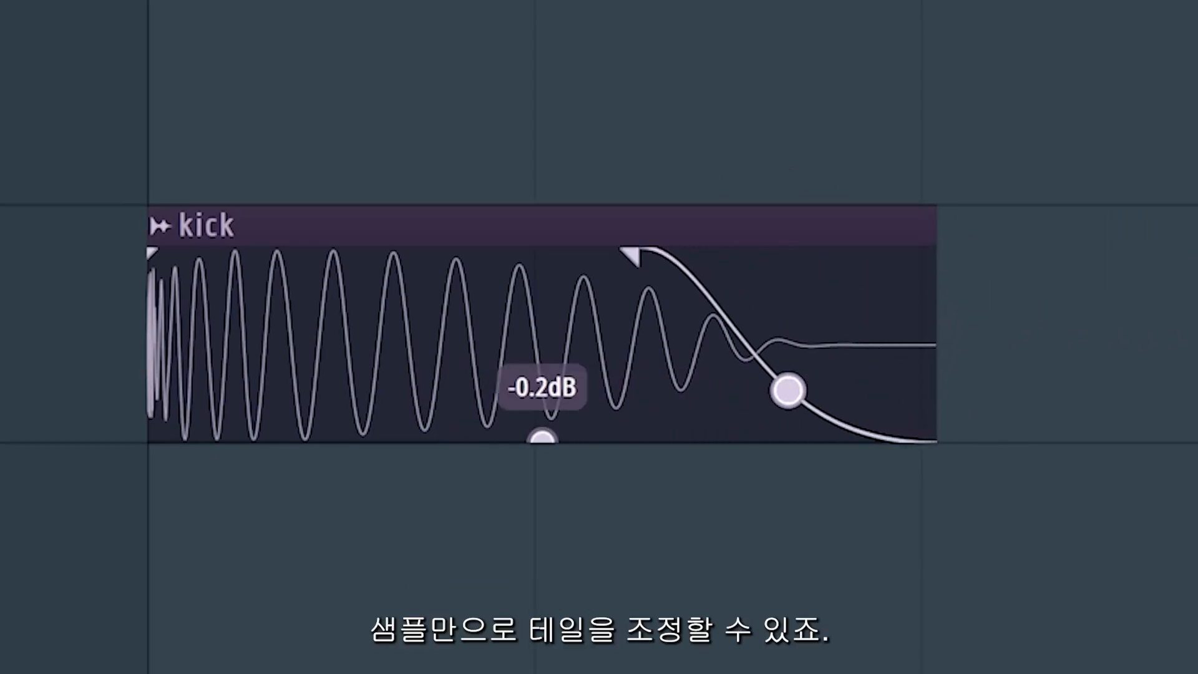
drag(927, 249, 1176, 272)
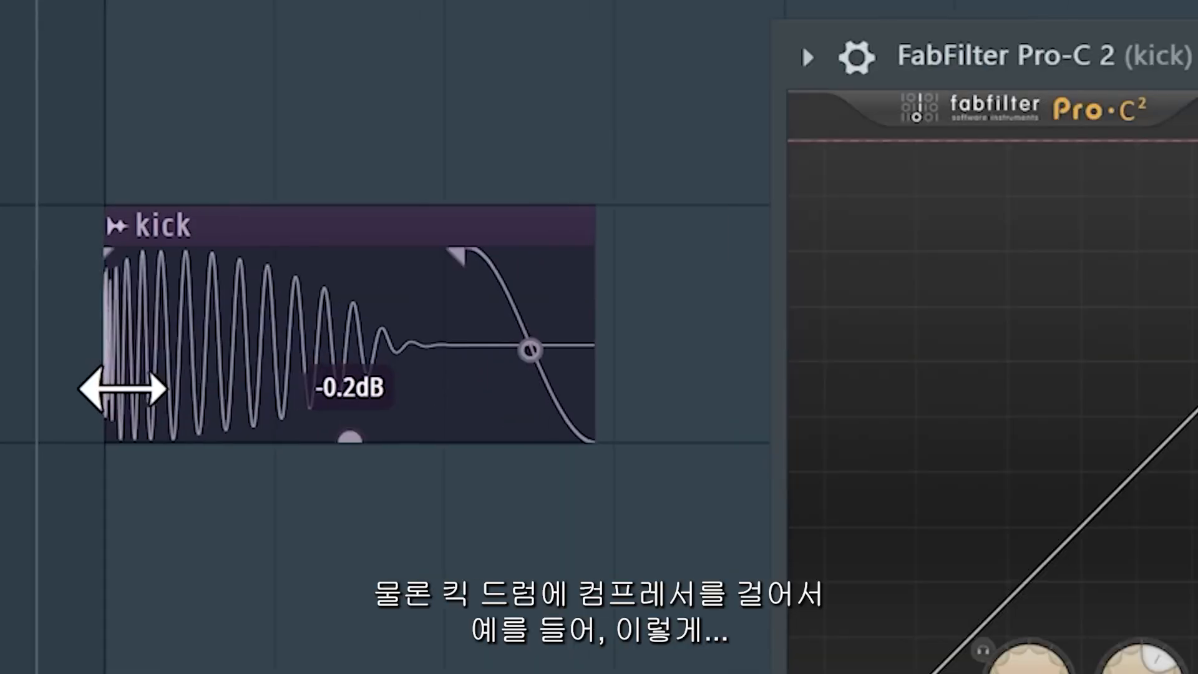
scroll(121, 388, up, 3)
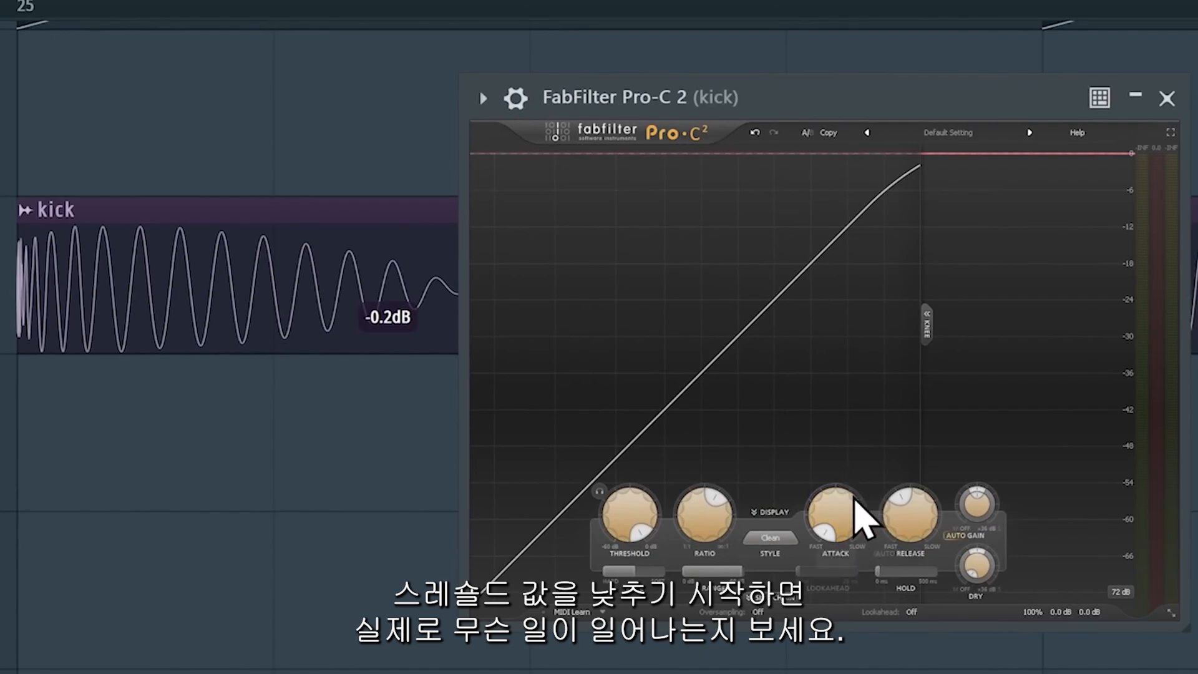
Play the kick through Pro-C 2, lowering the threshold and shortening the release to about 25 ms.
key(space)
mouse_move(640, 517)
mouse_down()
mouse_move(645, 585)
mouse_move(630, 673)
mouse_up()
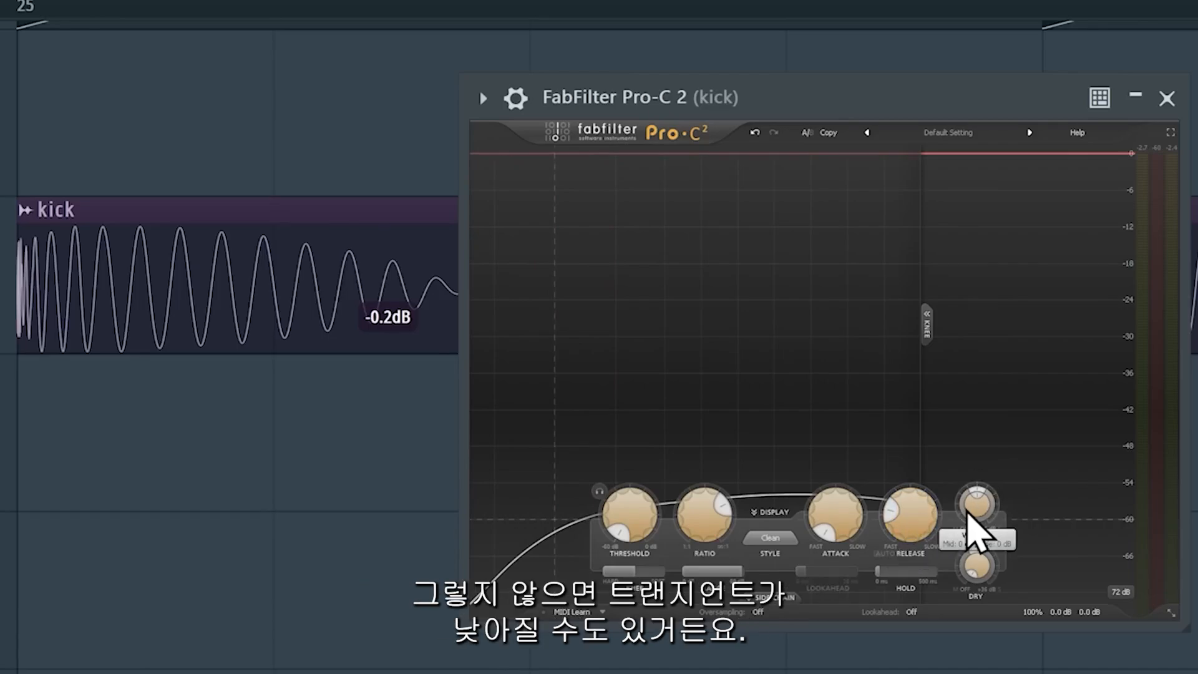
key(space)
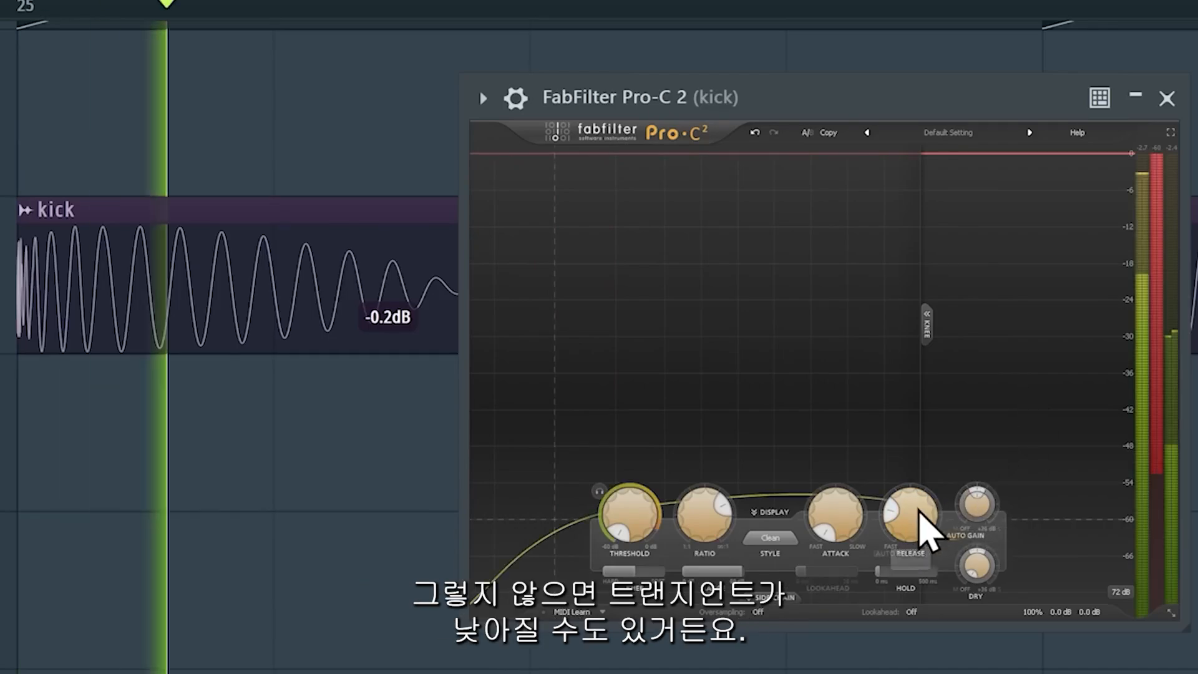
drag(917, 514, 920, 540)
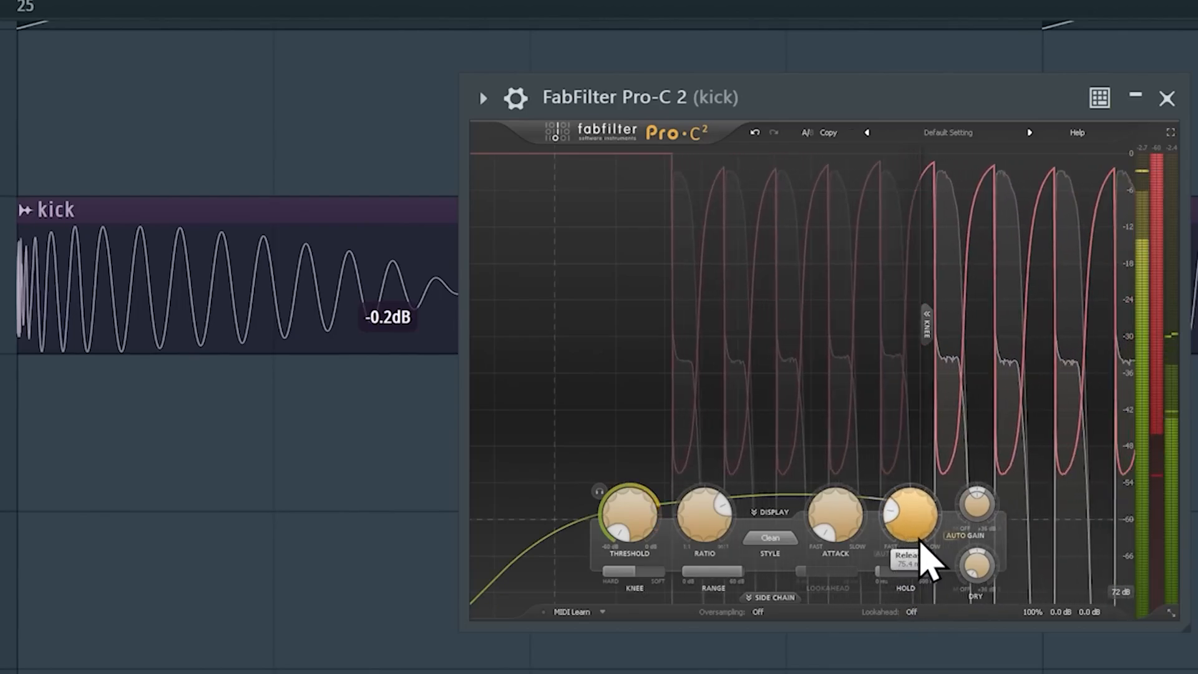
key(space)
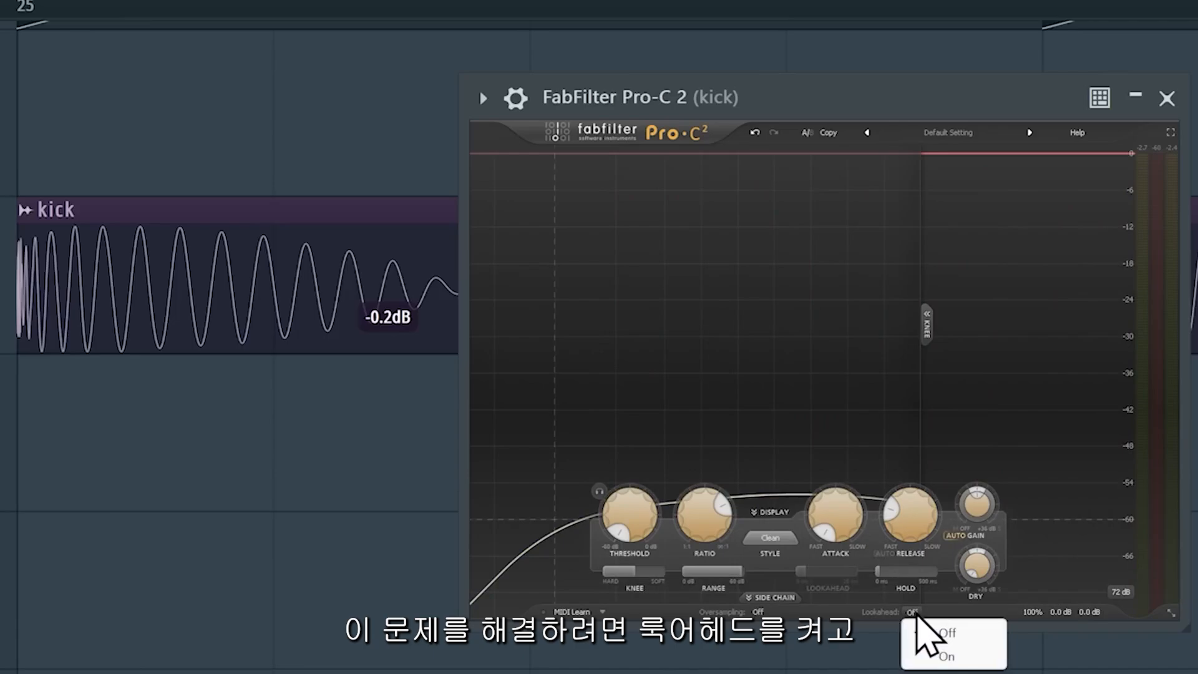
Turn on lookahead and set it to about 12.7 ms while playing the kick.
drag(892, 577, 896, 579)
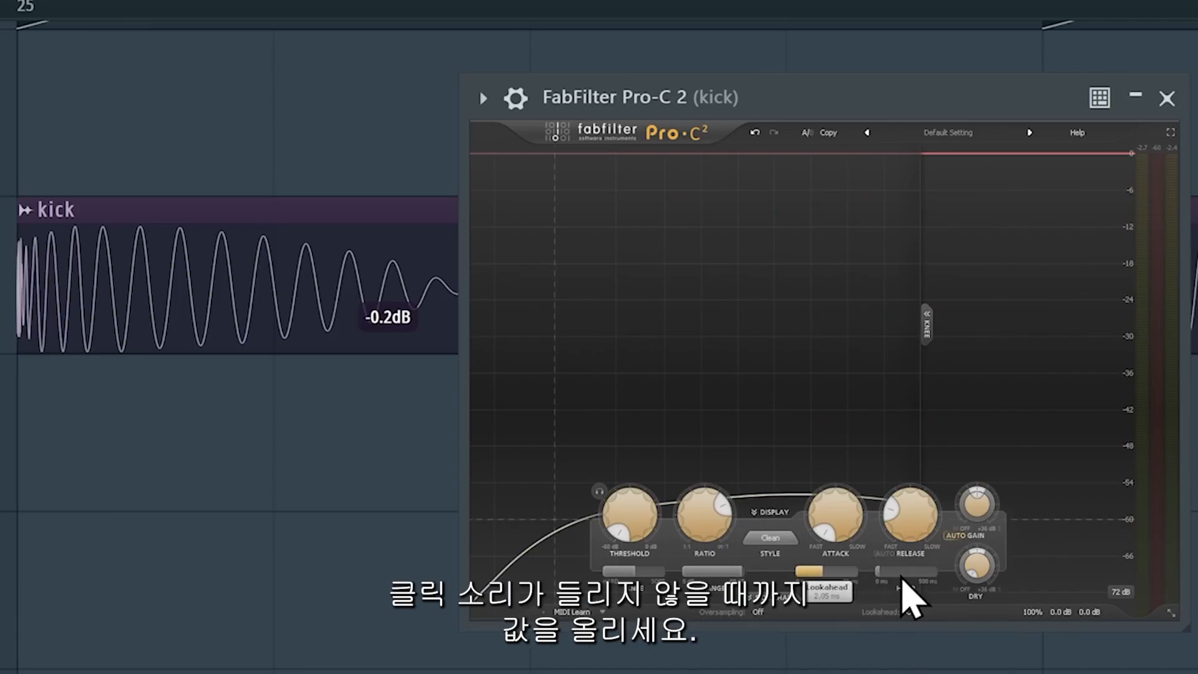
key(space)
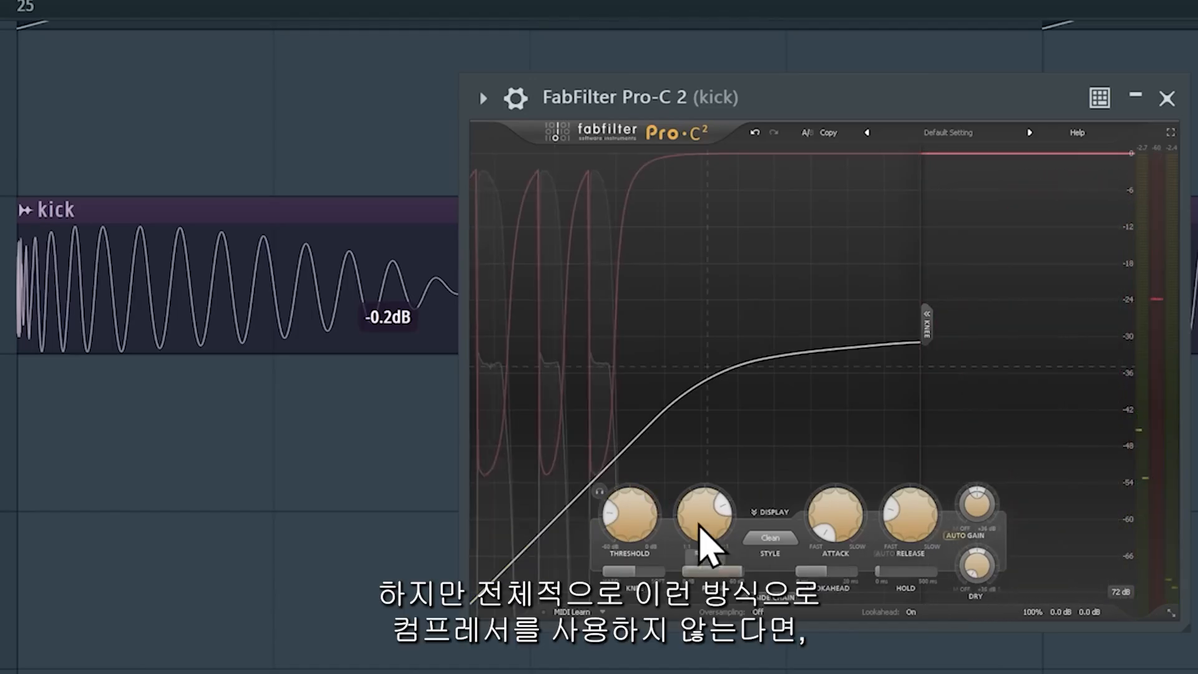
mouse_move(693, 518)
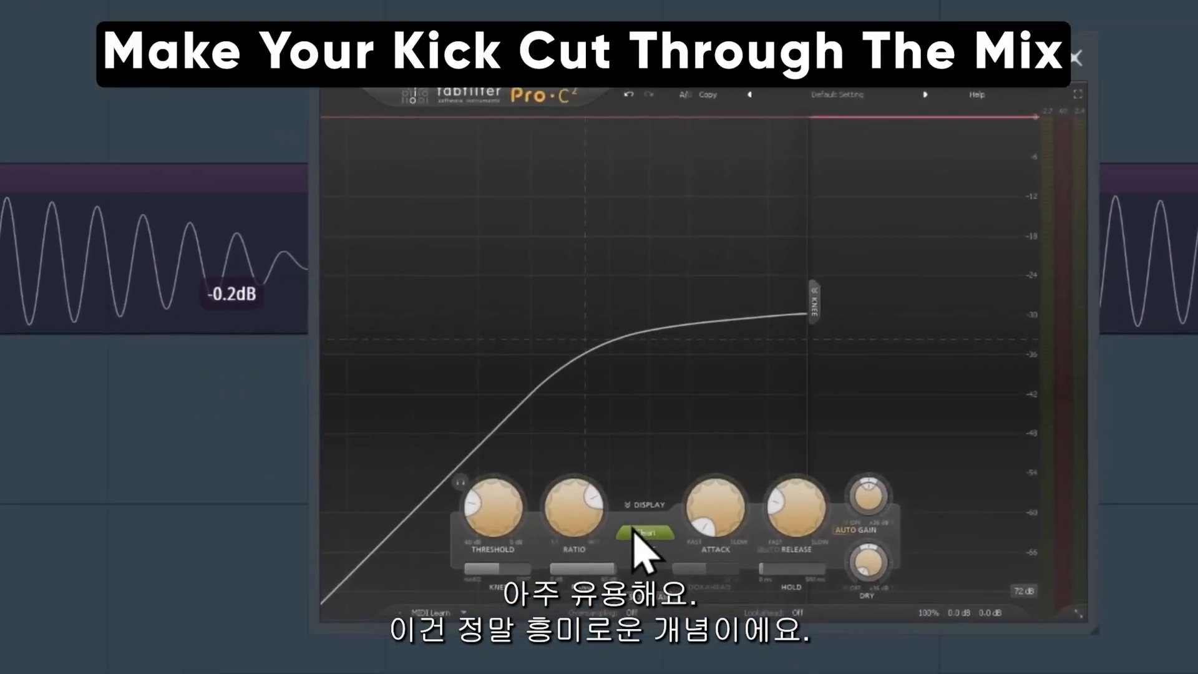
Lower the compressor's threshold and set the attack to about 35.7 ms while playing the kick.
drag(419, 522, 421, 380)
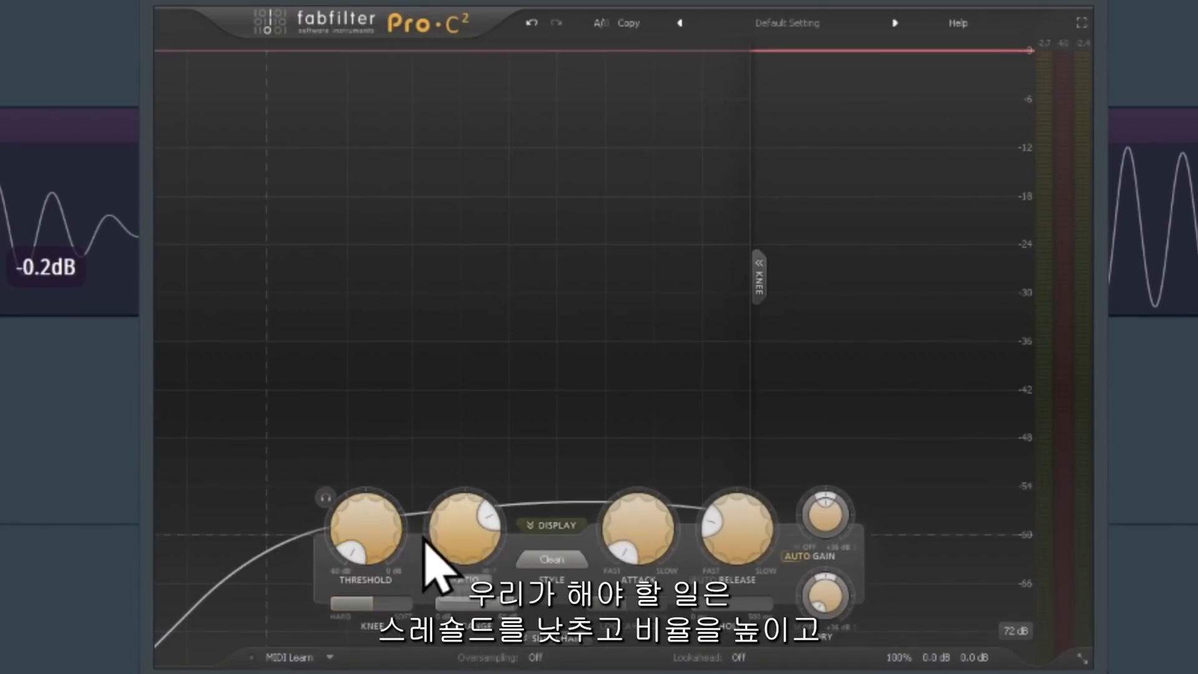
key(space)
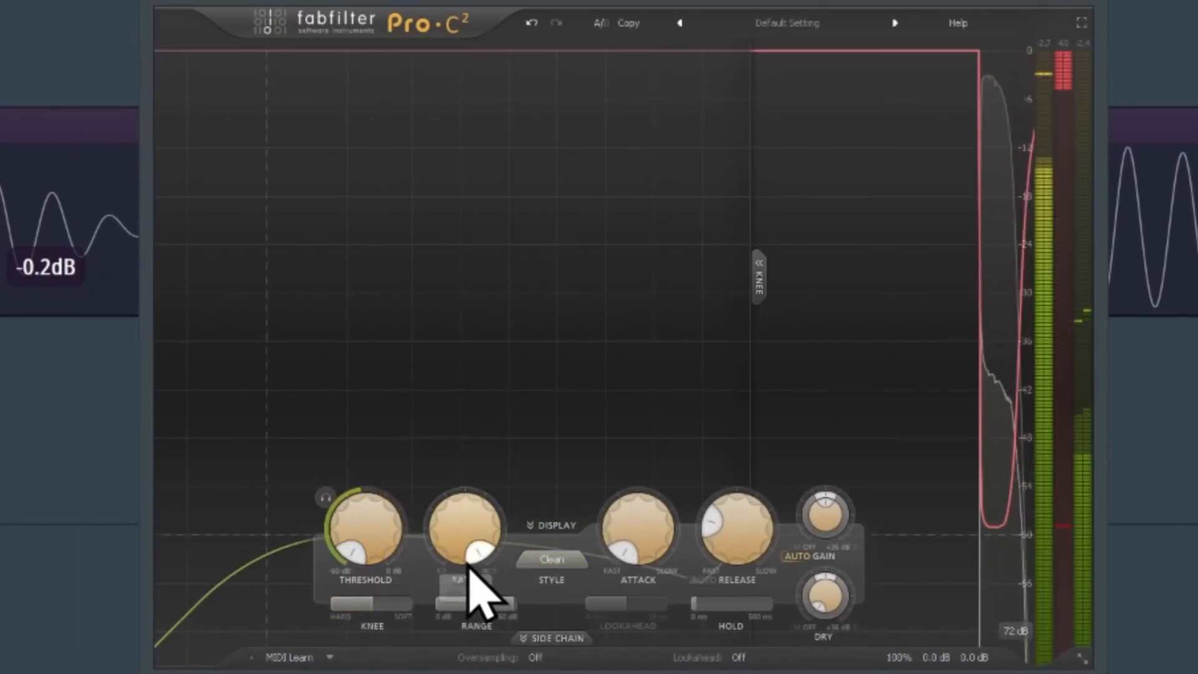
mouse_move(655, 549)
drag(657, 532, 668, 374)
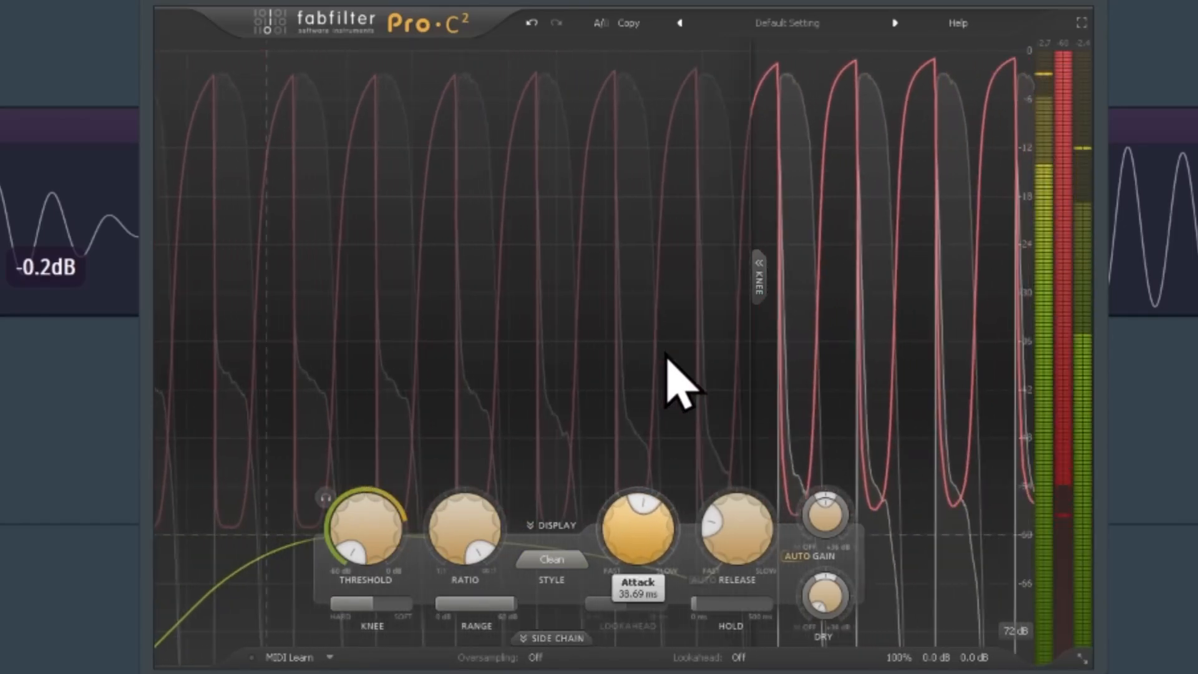
drag(667, 512, 674, 507)
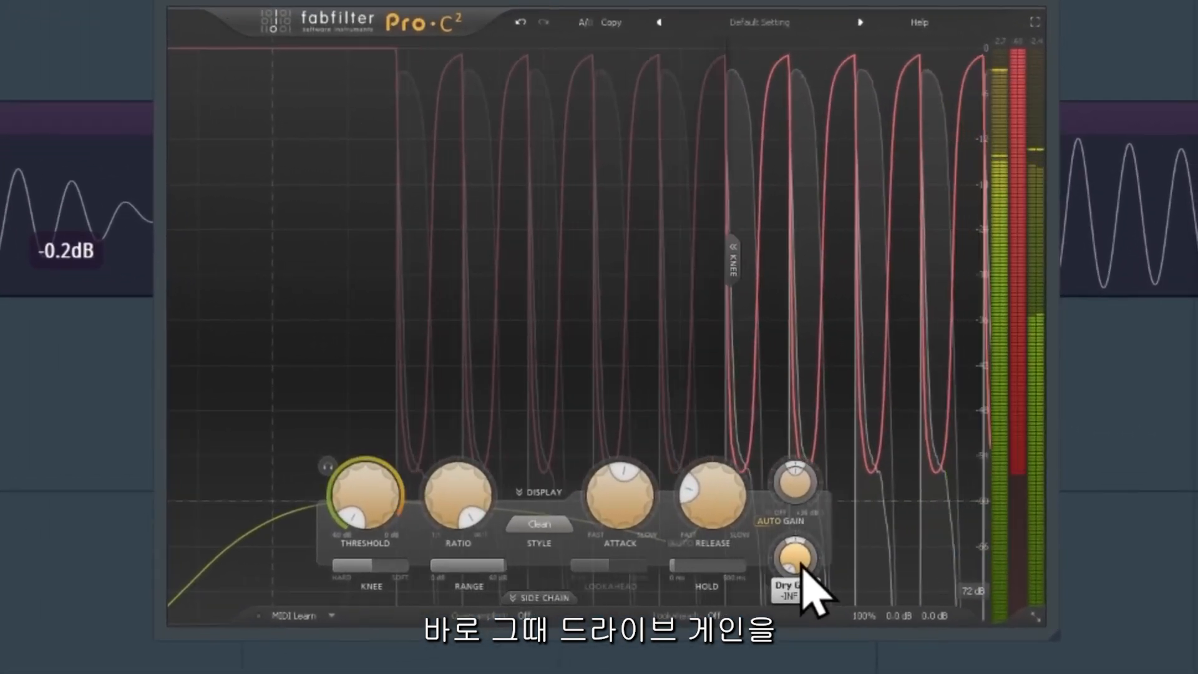
Raise the compressor's output makeup gain to about +2.6 dB.
drag(931, 524, 937, 481)
drag(816, 507, 820, 470)
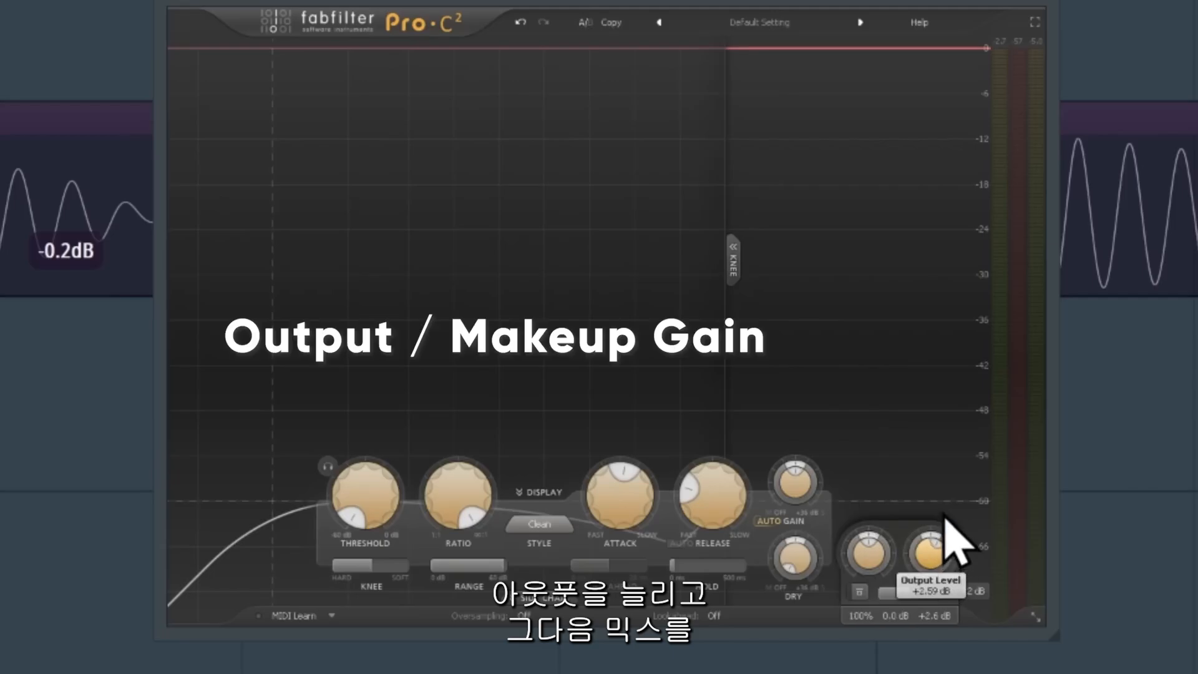
drag(854, 602, 758, 600)
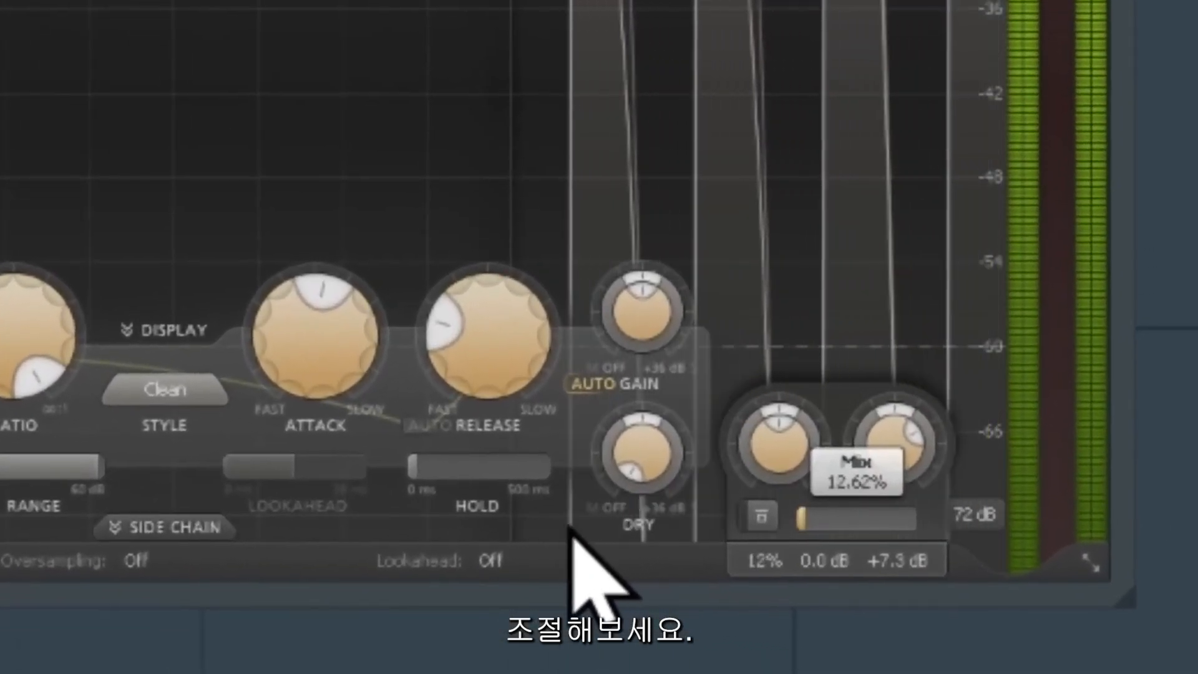
drag(571, 530, 575, 561)
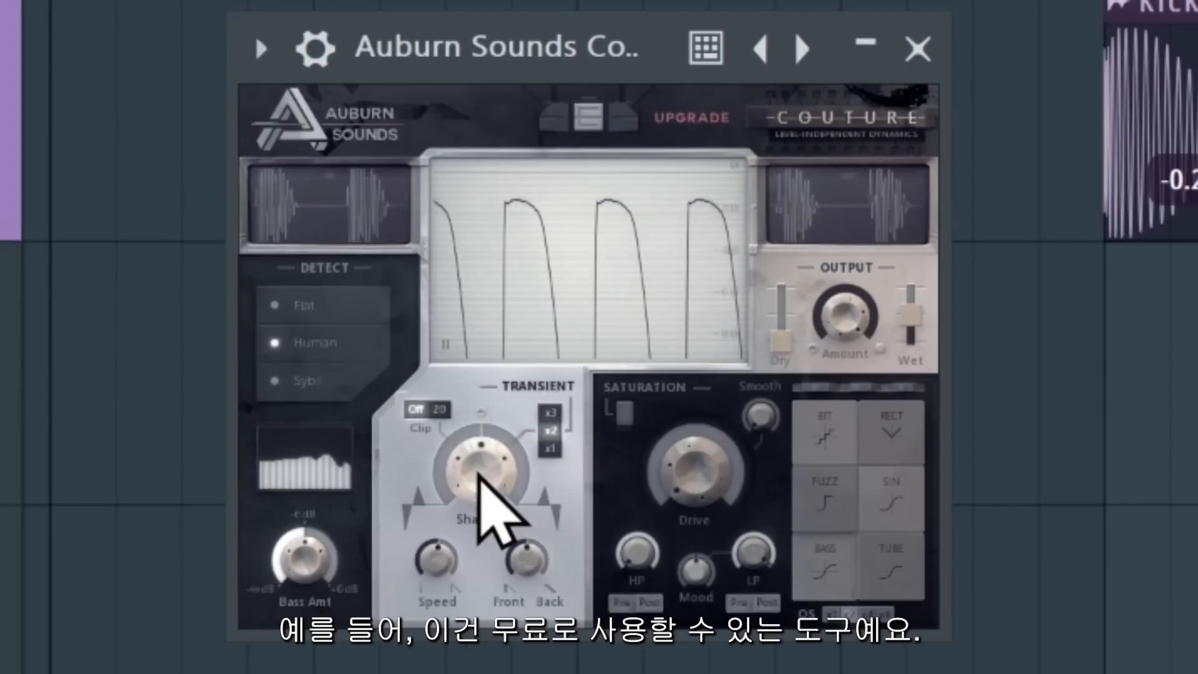
Increase the transient sharpness in Auburn Sounds Couture.
drag(481, 481, 470, 441)
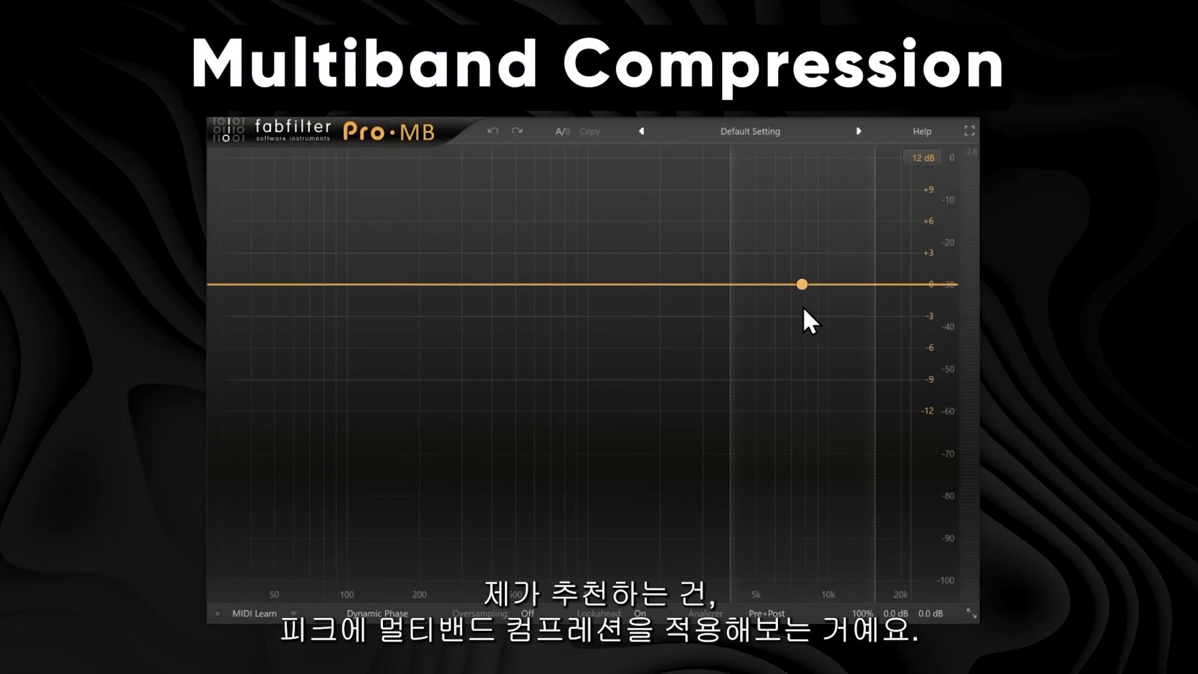
In Pro-MB, create a low band up to about 200 Hz and a second band above it, soloing the upper band.
click(274, 283)
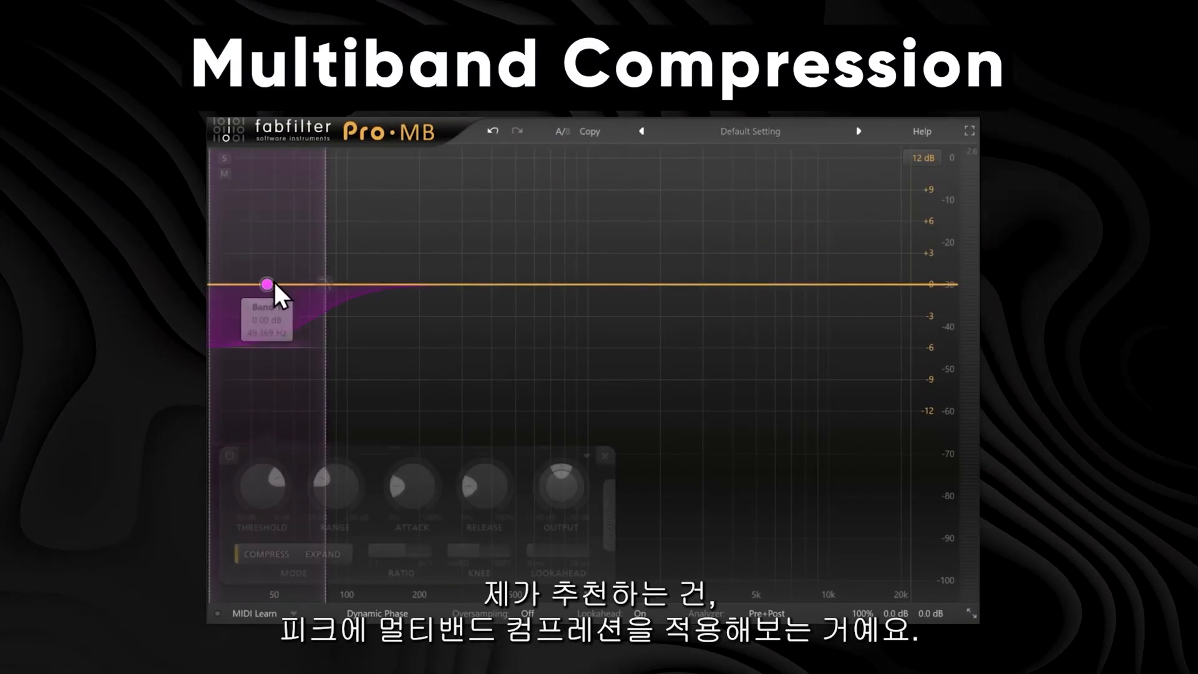
drag(324, 284, 419, 285)
click(769, 252)
click(224, 159)
click(877, 456)
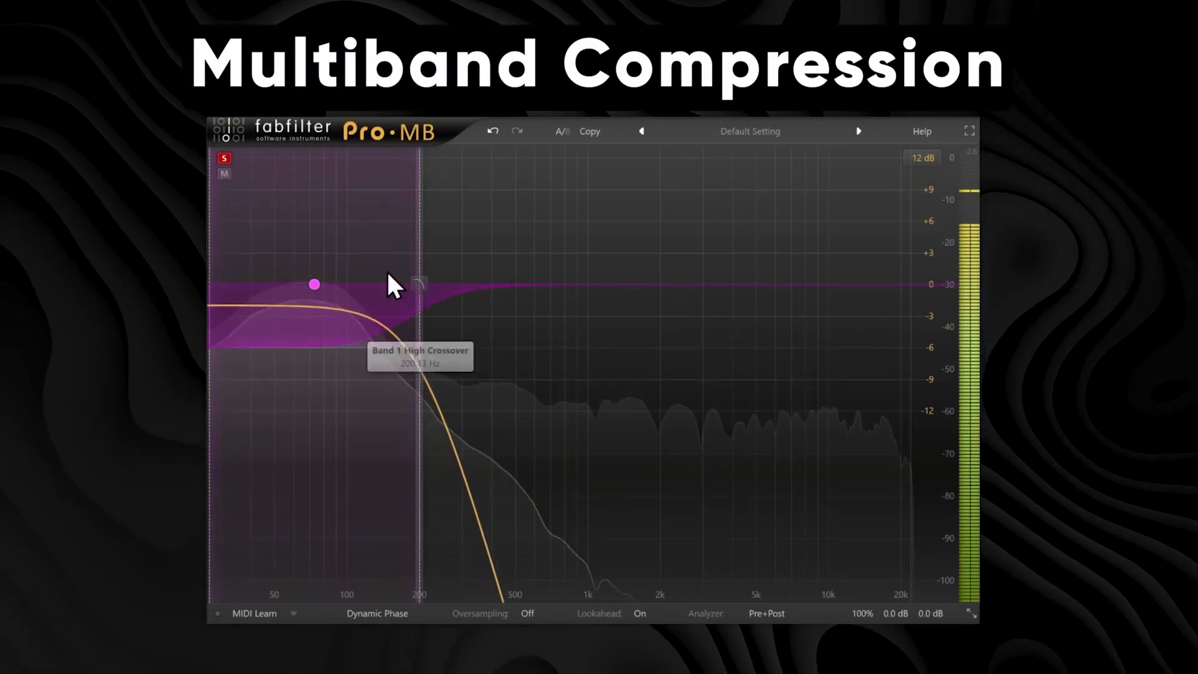
mouse_move(421, 282)
mouse_down()
mouse_move(469, 291)
mouse_move(405, 293)
mouse_up()
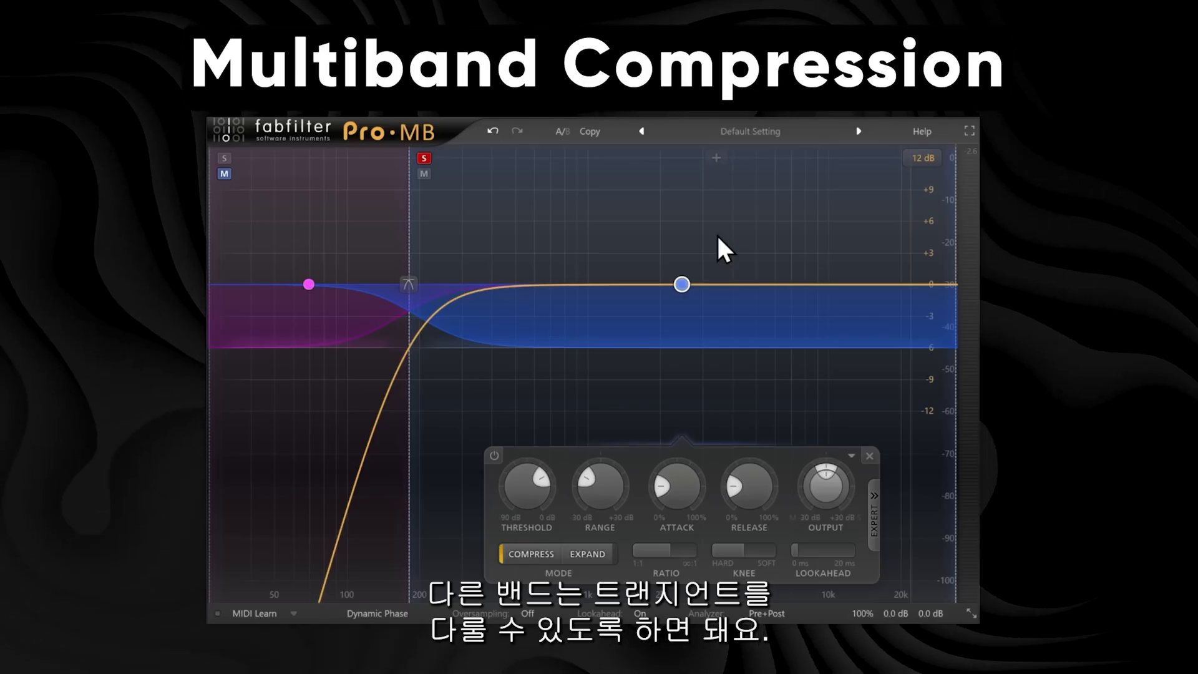
Play the kick and set the upper band's threshold to -18 dB.
key(space)
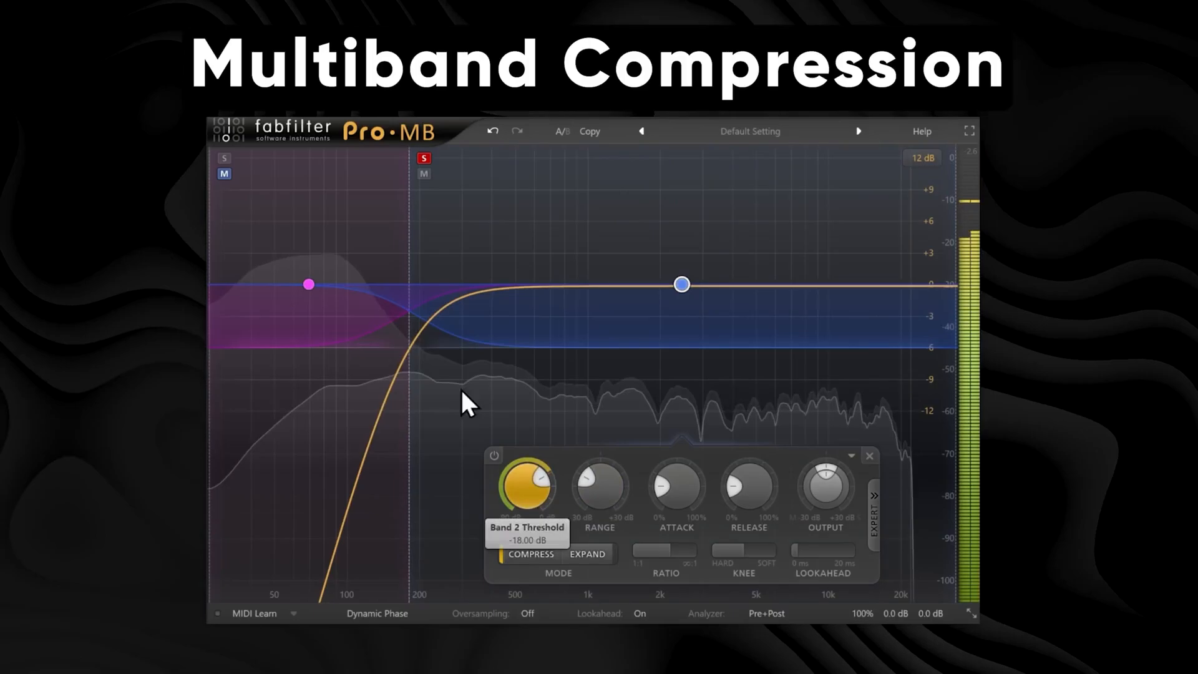
drag(537, 478, 528, 499)
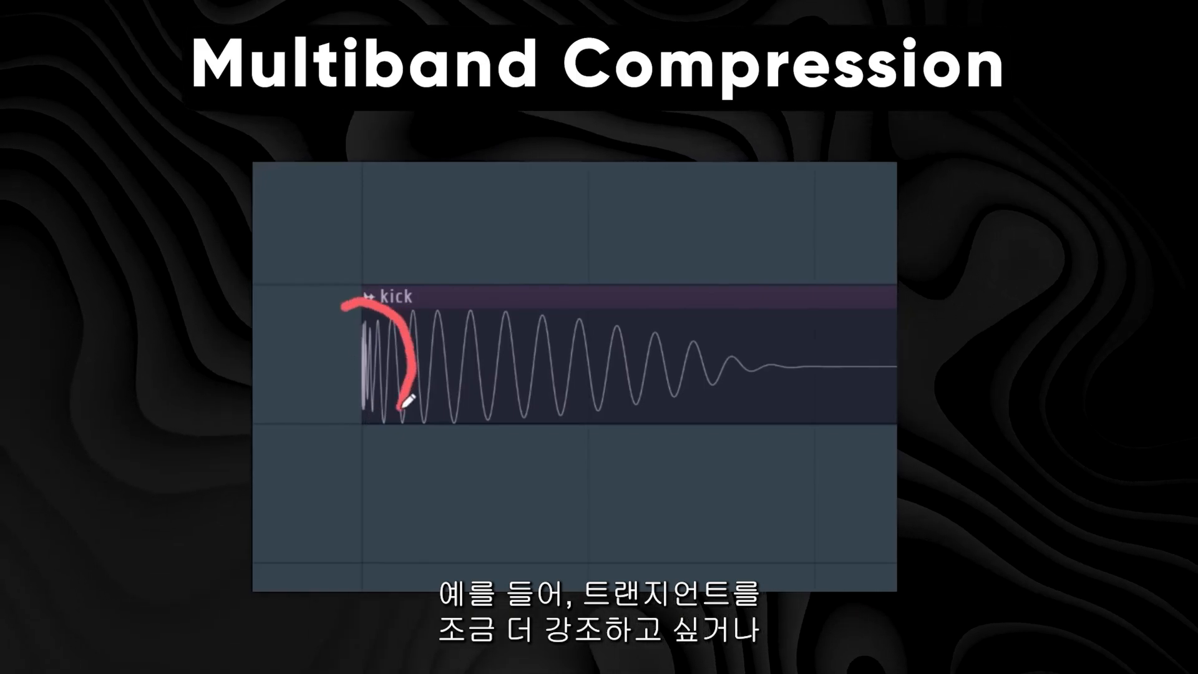
drag(372, 312, 644, 320)
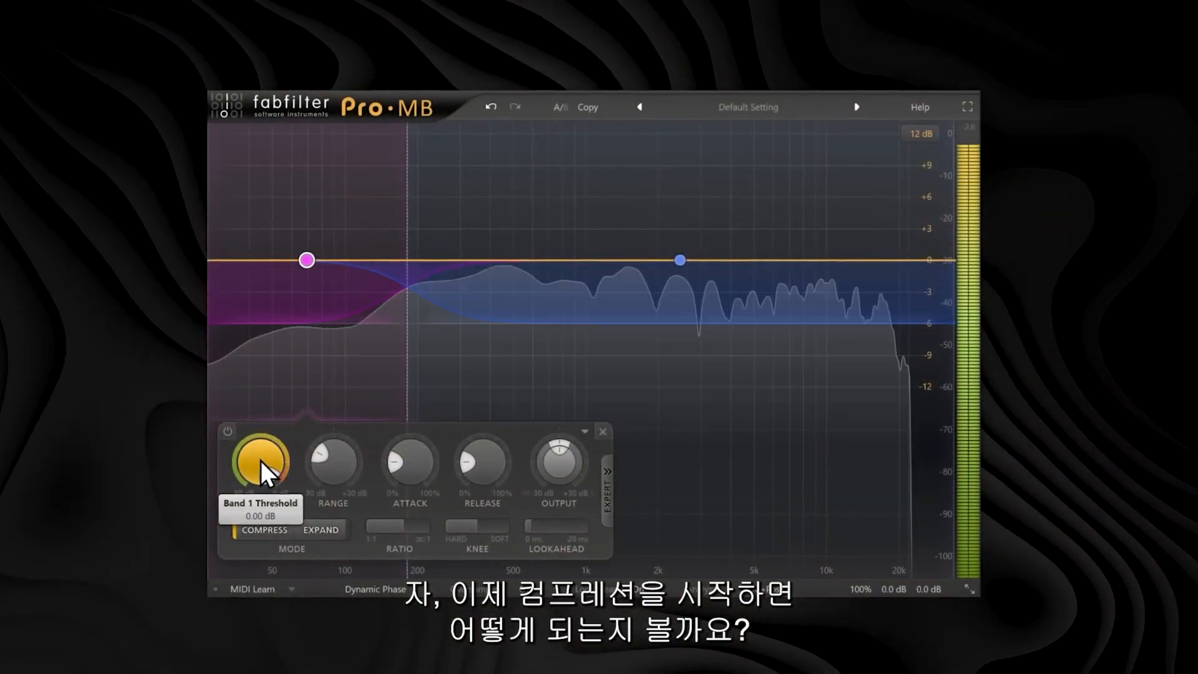
Lower the low band's threshold and increase its range in Pro-MB.
drag(261, 460, 241, 673)
drag(337, 488, 341, 567)
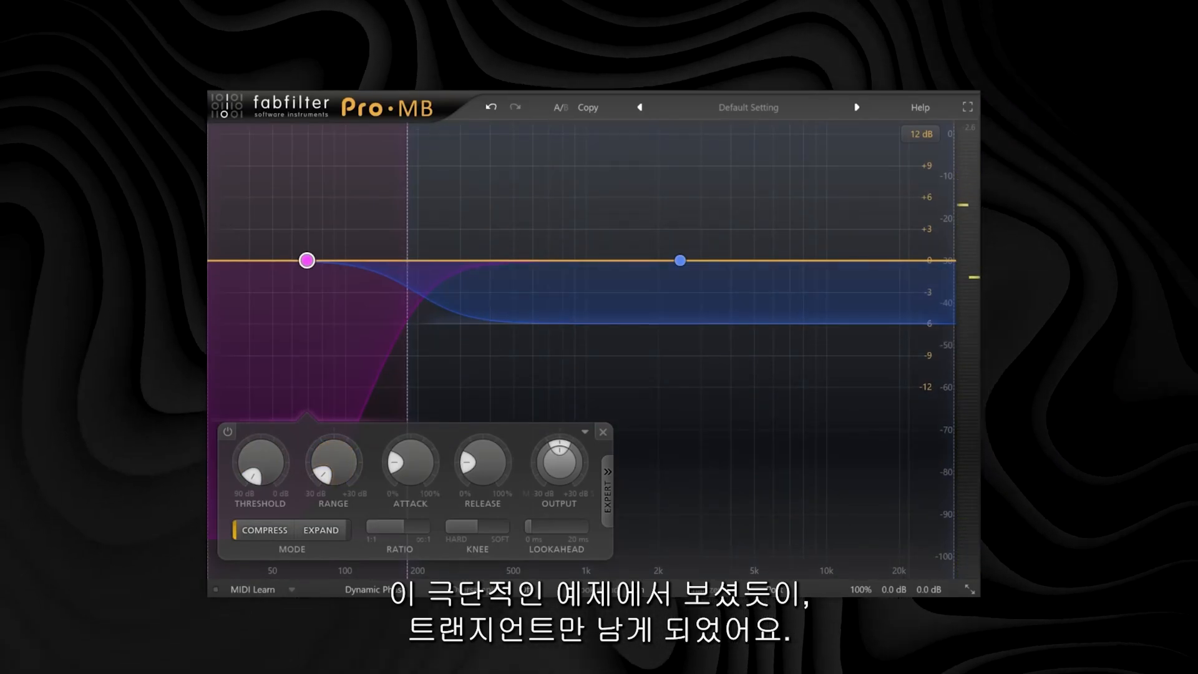
drag(315, 476, 393, 97)
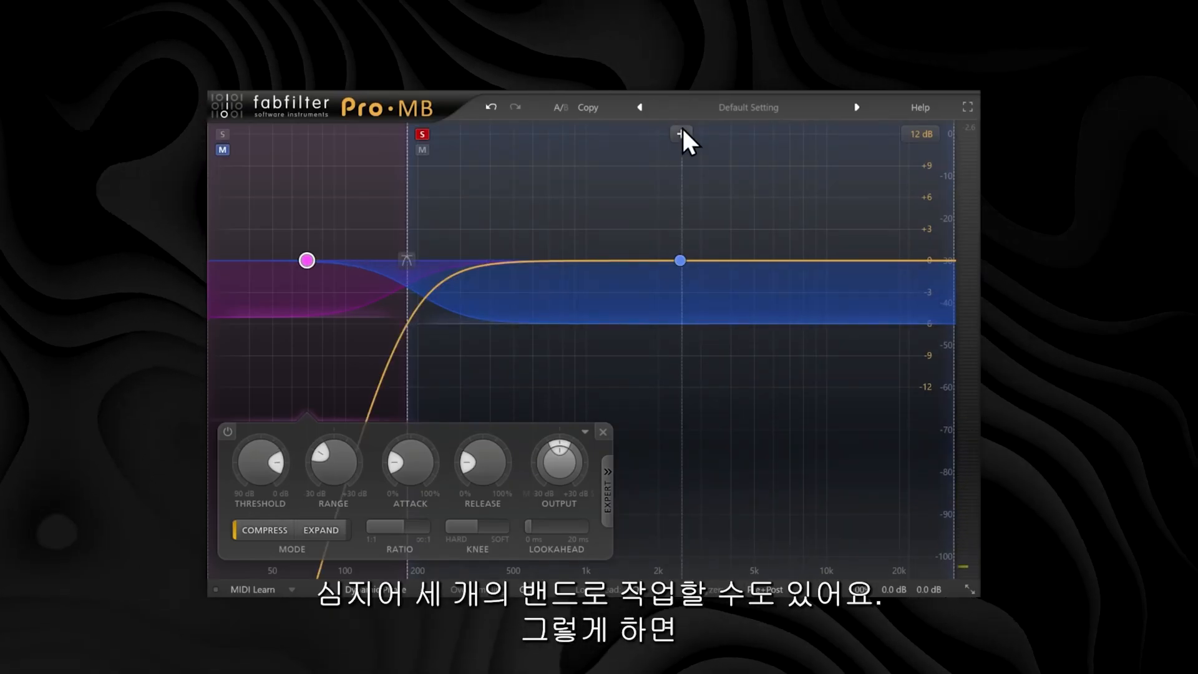
Add a third band in Pro-MB with its crossover at about 2.5 kHz.
click(680, 134)
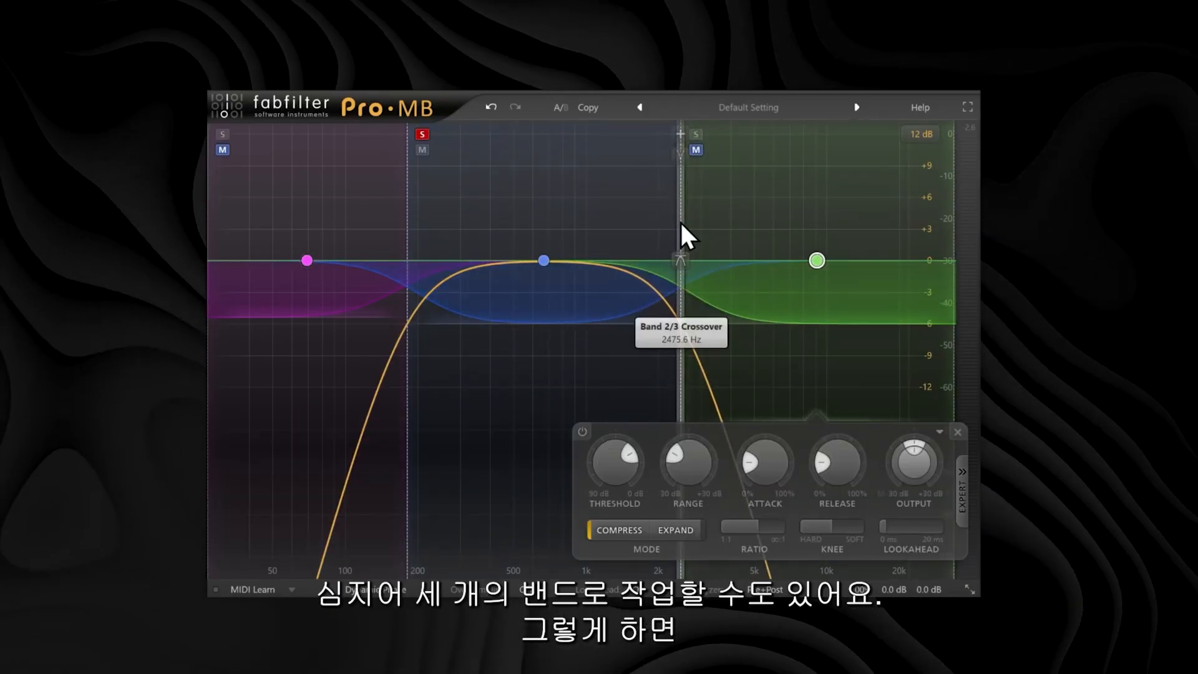
mouse_move(679, 220)
mouse_down()
mouse_move(667, 218)
mouse_move(708, 223)
mouse_move(660, 221)
mouse_up()
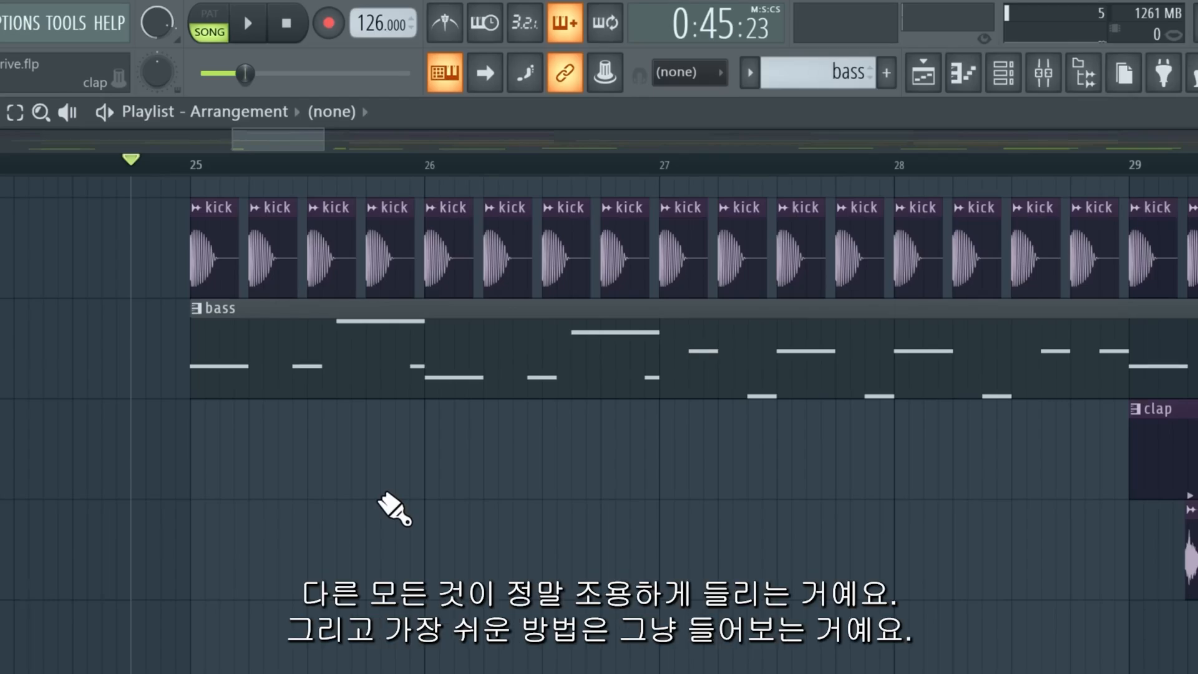
Play the arrangement and open the mixer.
key(space)
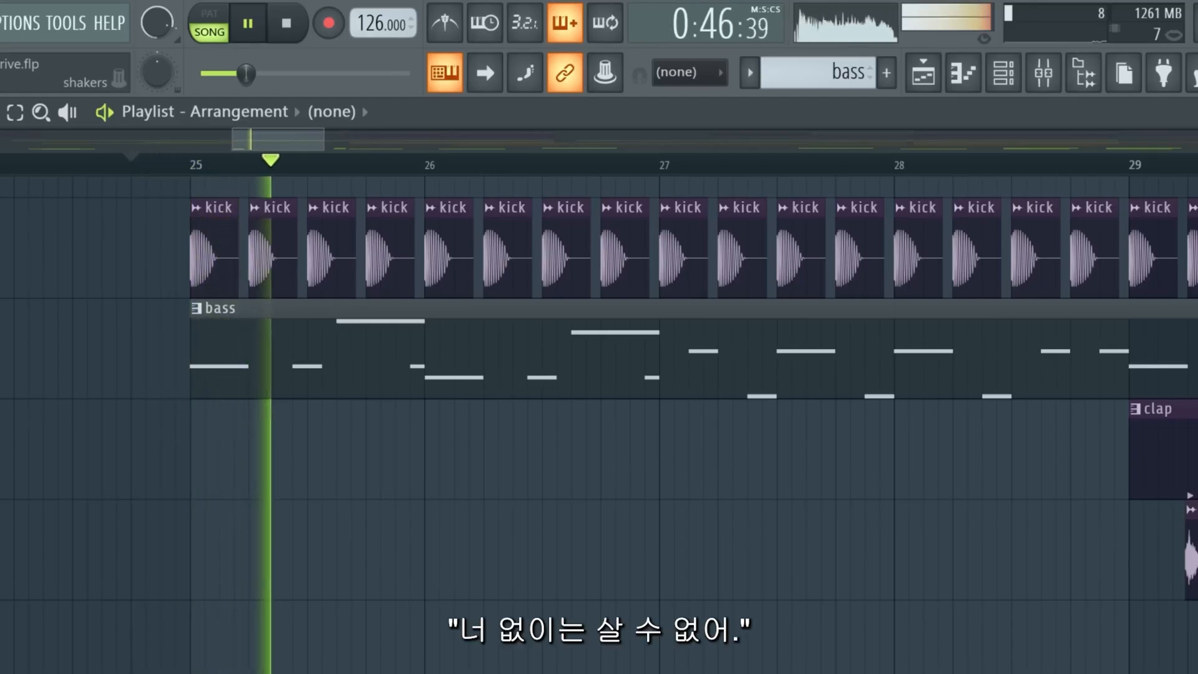
key(F9)
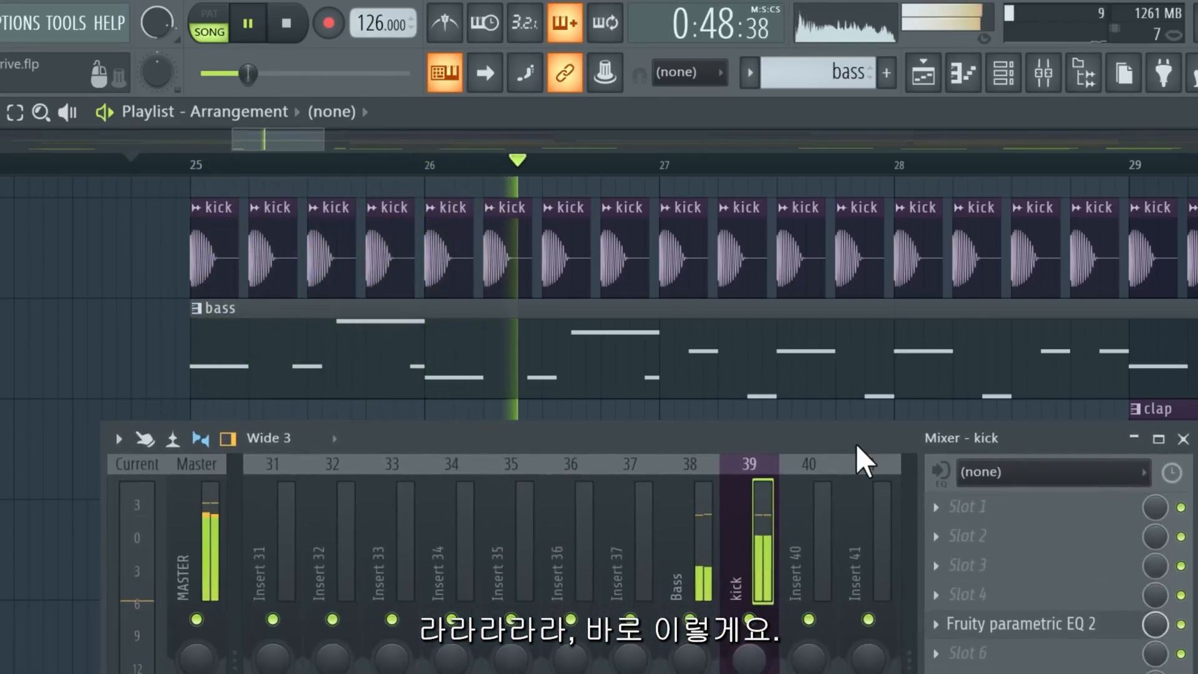
key(space)
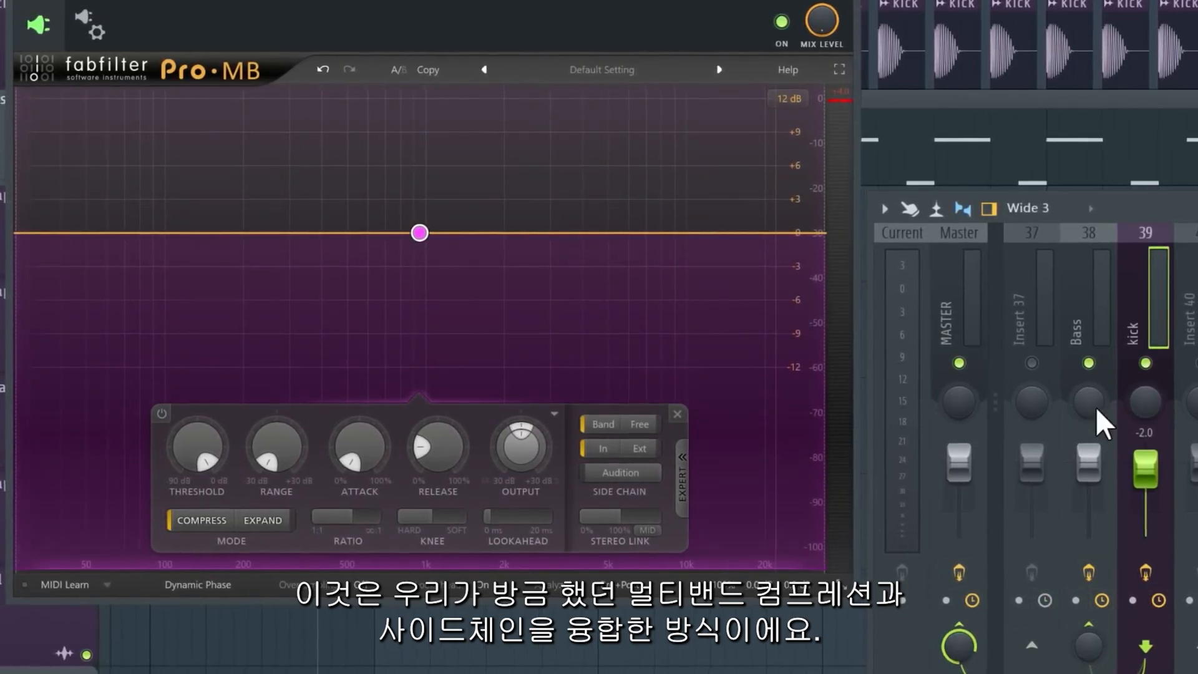
On the Bass track's Pro-MB, route the kick track as the sidechain input and switch the sidechain to external.
click(1088, 463)
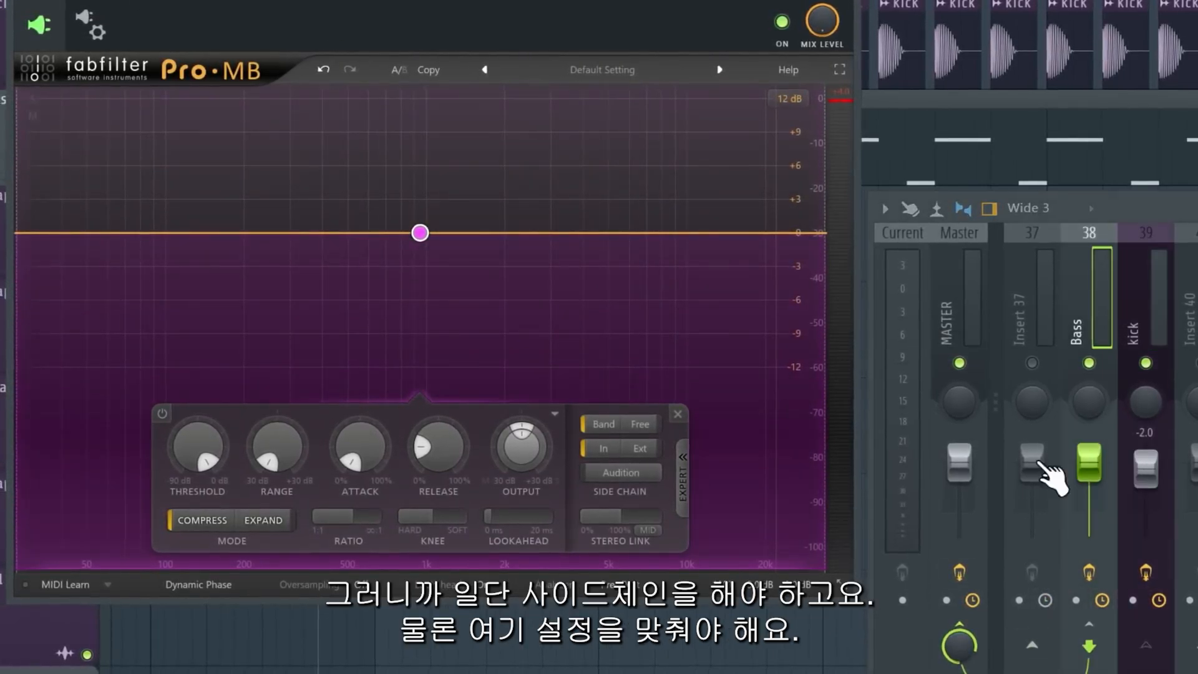
click(103, 30)
click(66, 363)
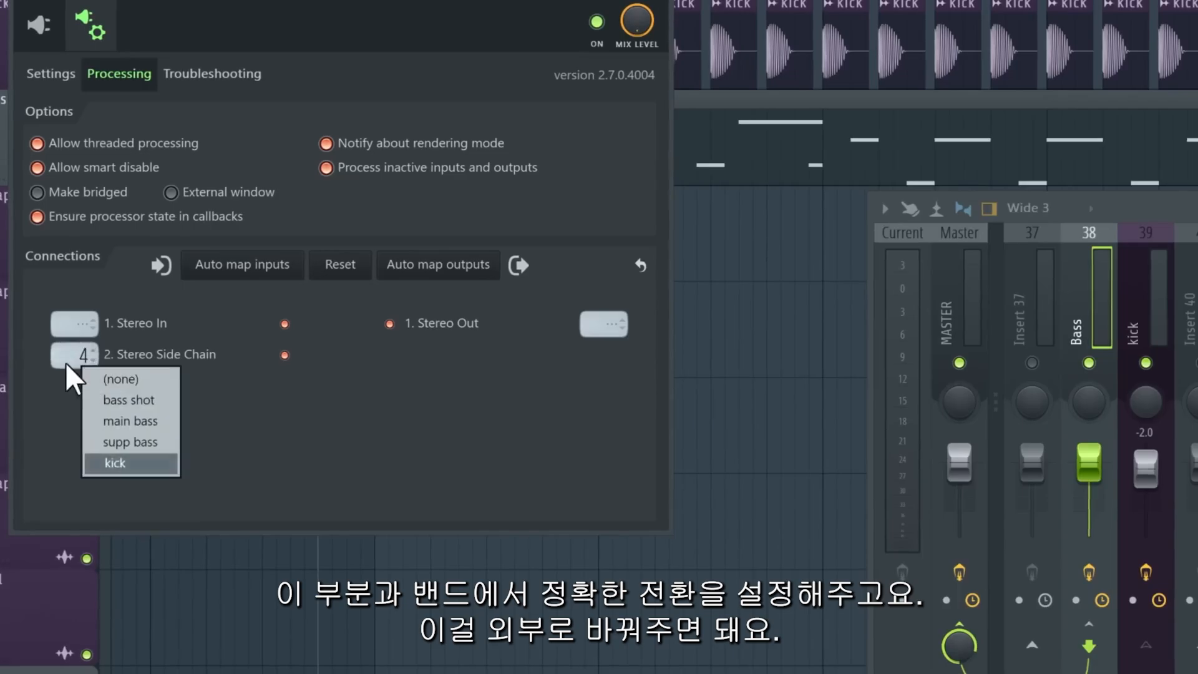
click(193, 469)
click(38, 25)
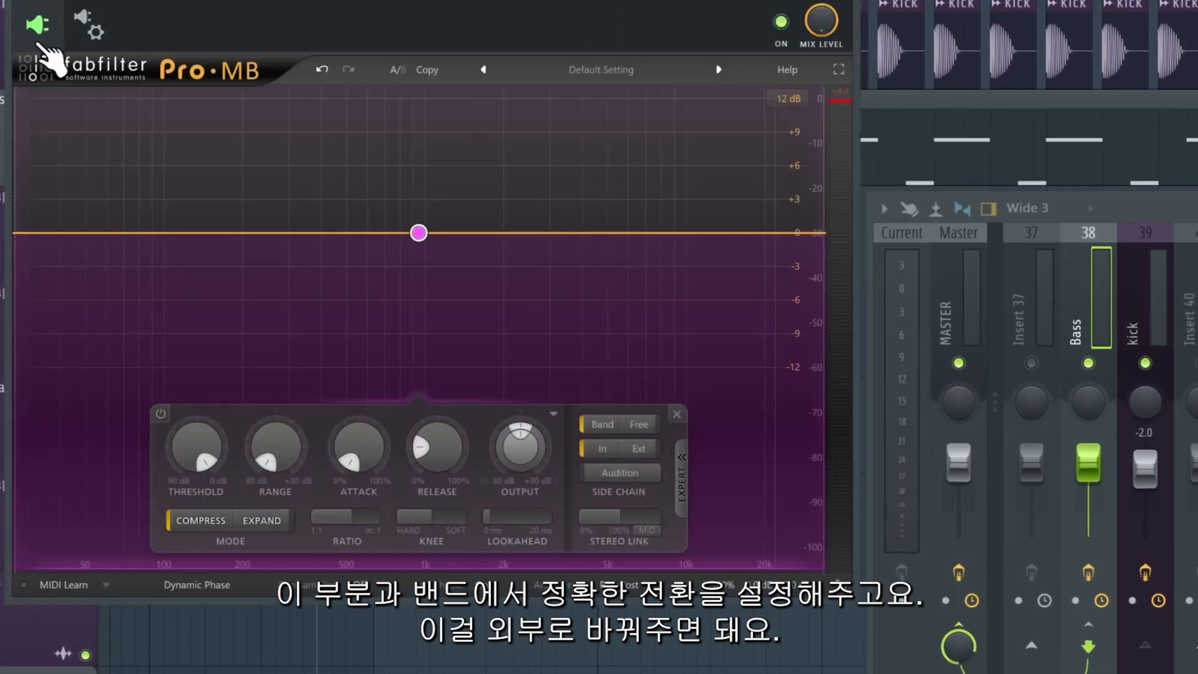
click(636, 448)
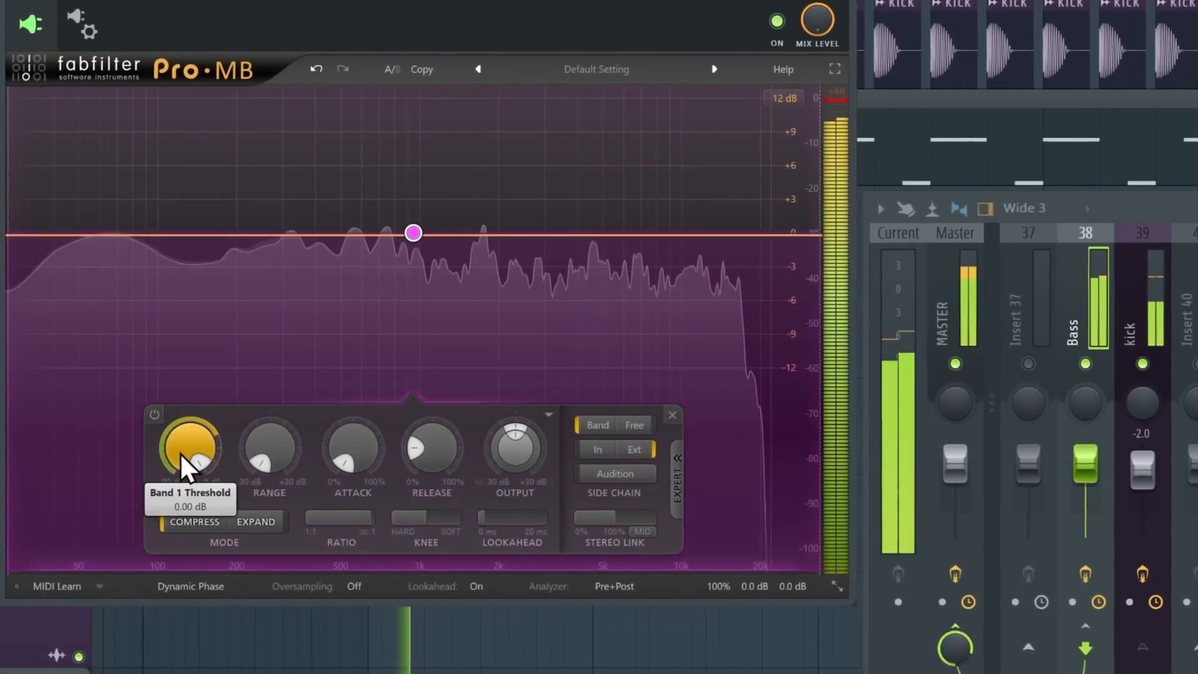
Add a second band above the low band and lower the low band's threshold while playing.
mouse_move(180, 451)
mouse_down()
mouse_move(159, 670)
mouse_move(191, 460)
mouse_up()
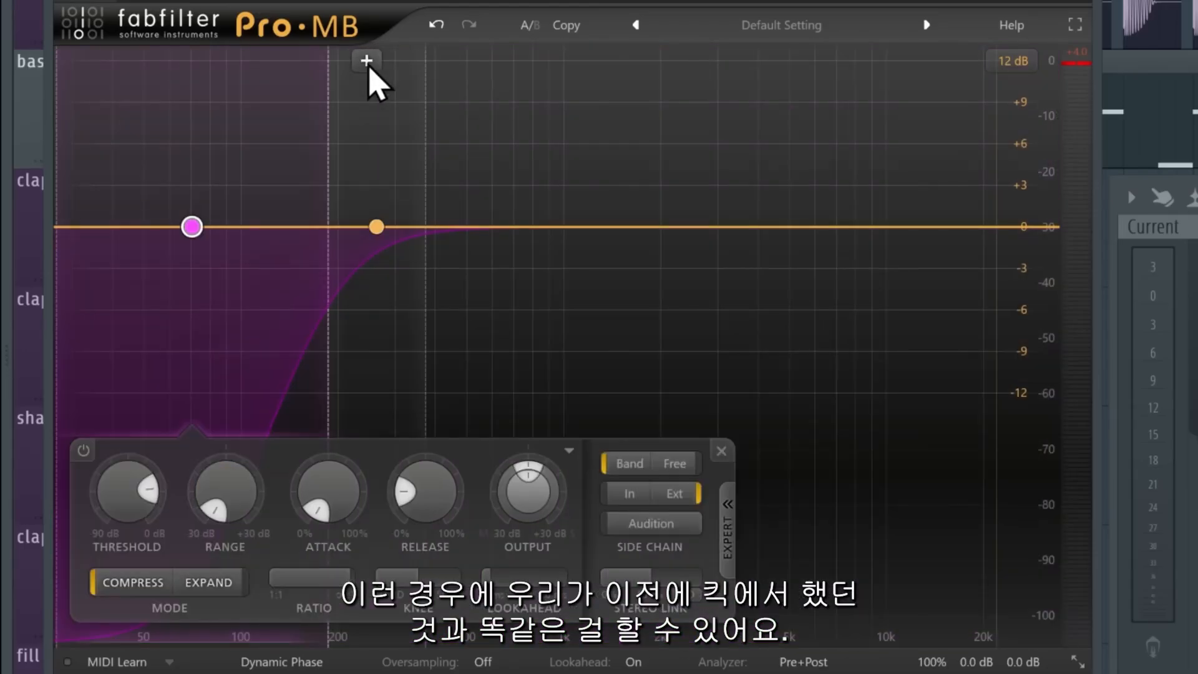
click(366, 61)
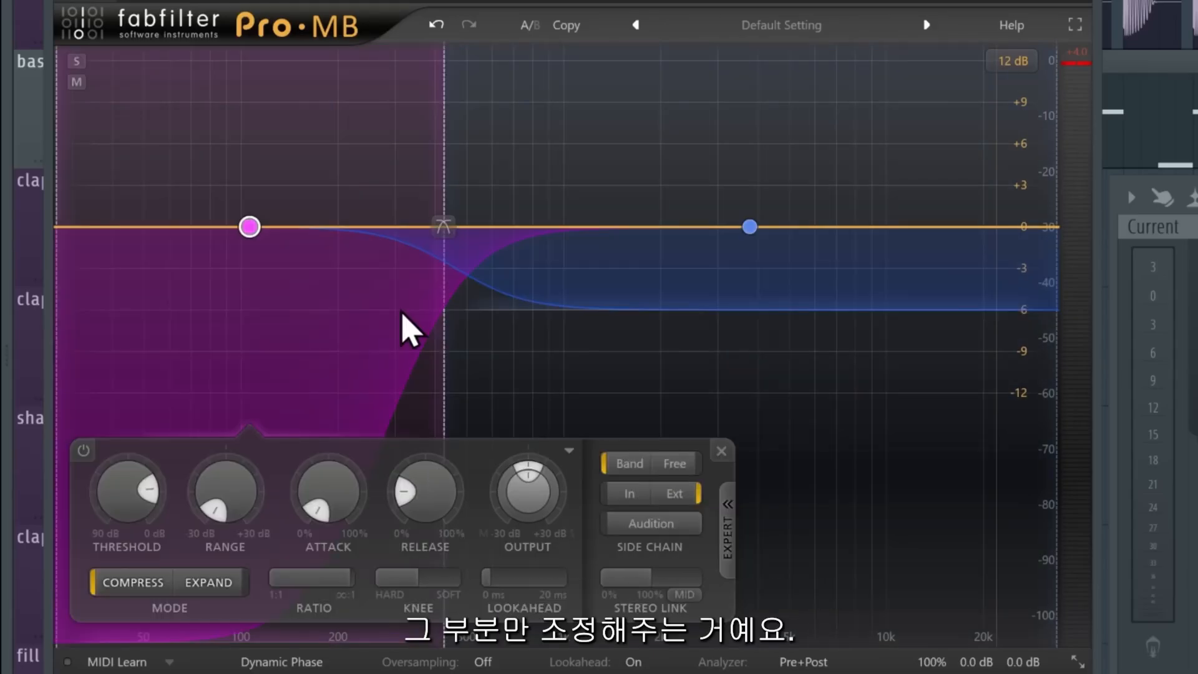
key(space)
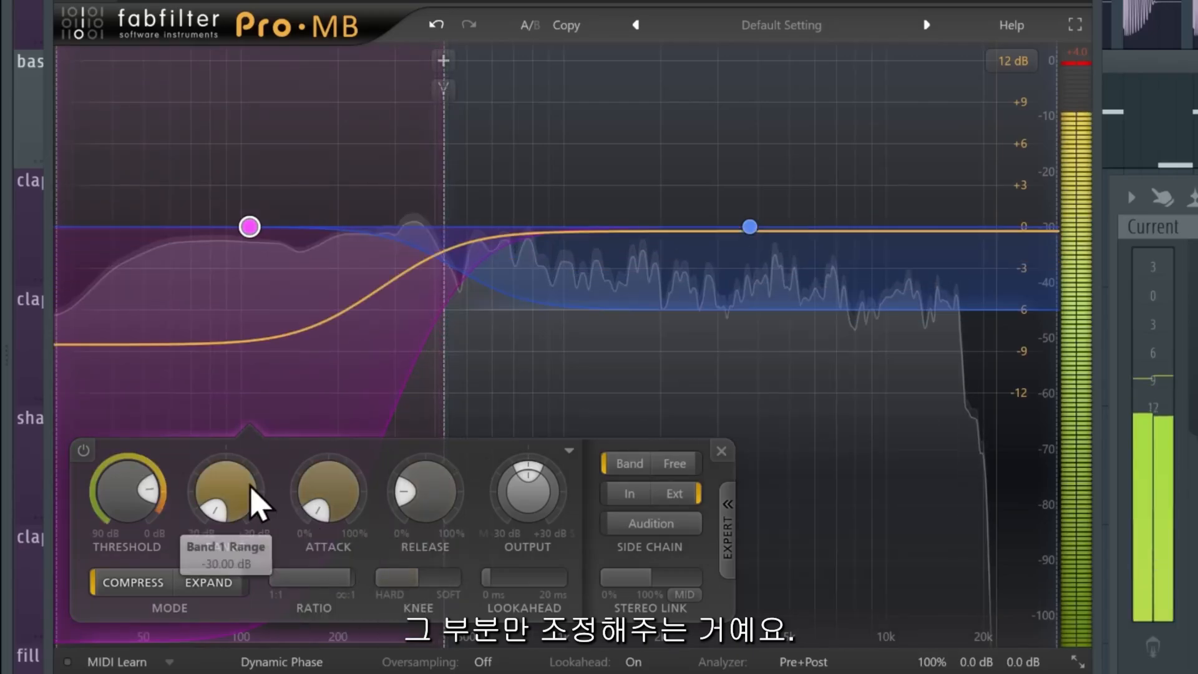
drag(111, 523, 126, 582)
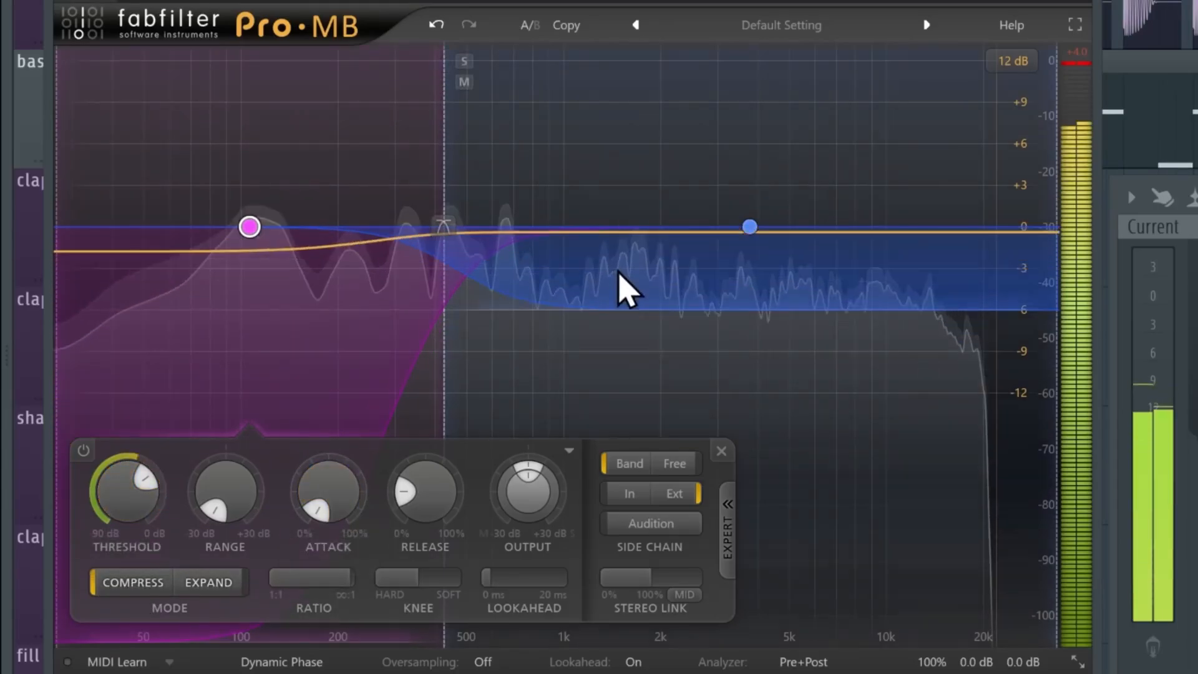
Select the upper band and adjust its threshold.
click(691, 218)
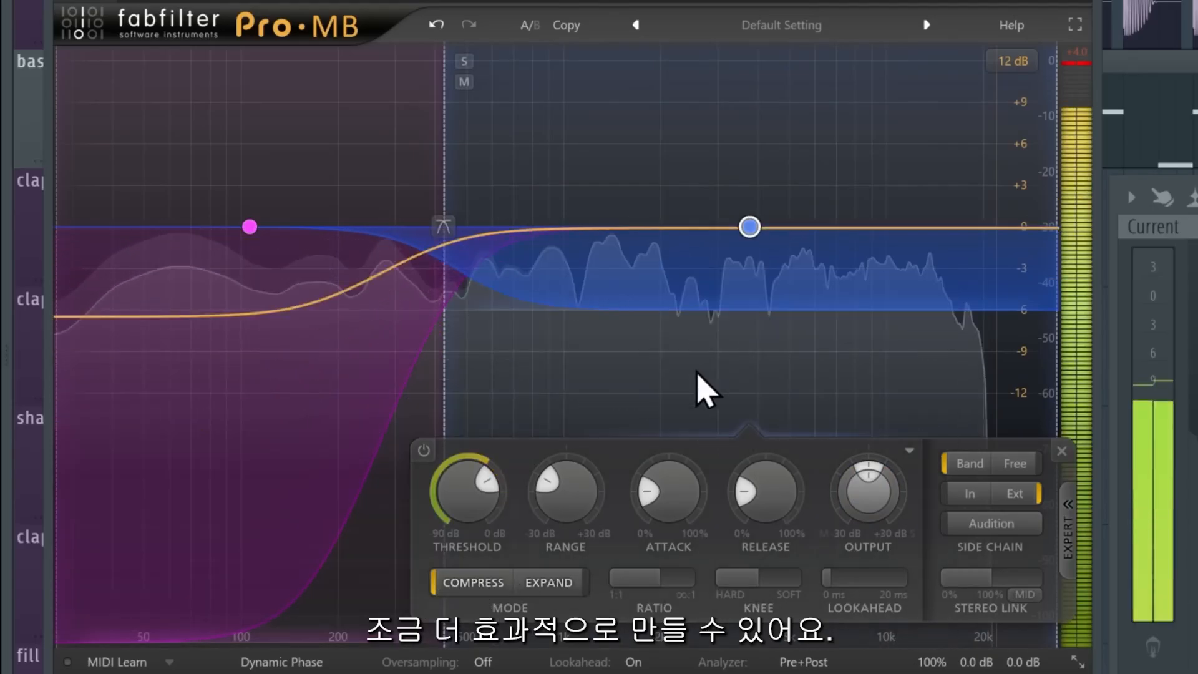
mouse_move(469, 504)
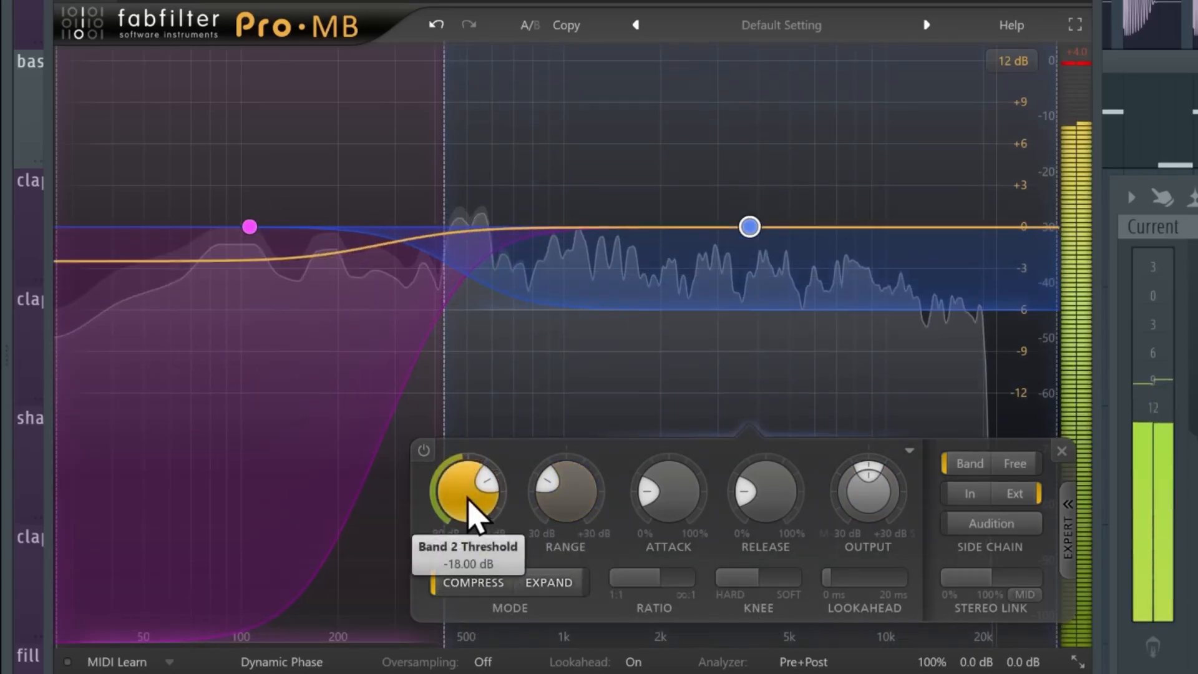
drag(476, 486, 494, 455)
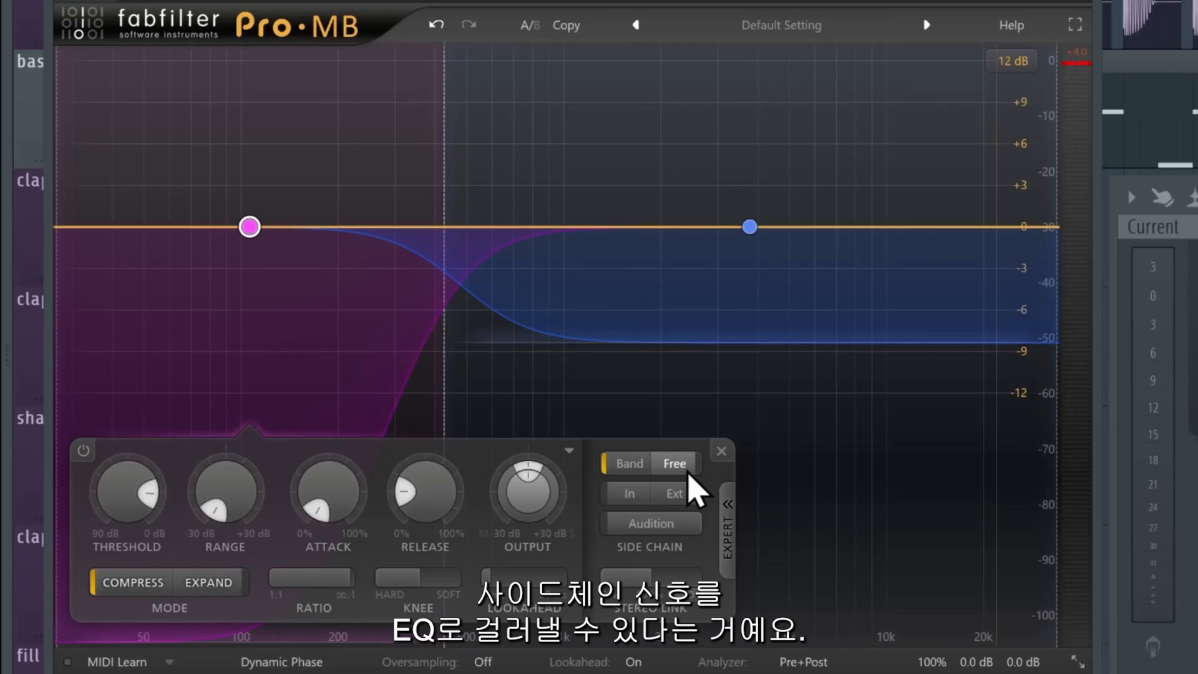
Switch the low band's sidechain to Free, set its sidechain filter range, and lower its release.
click(686, 470)
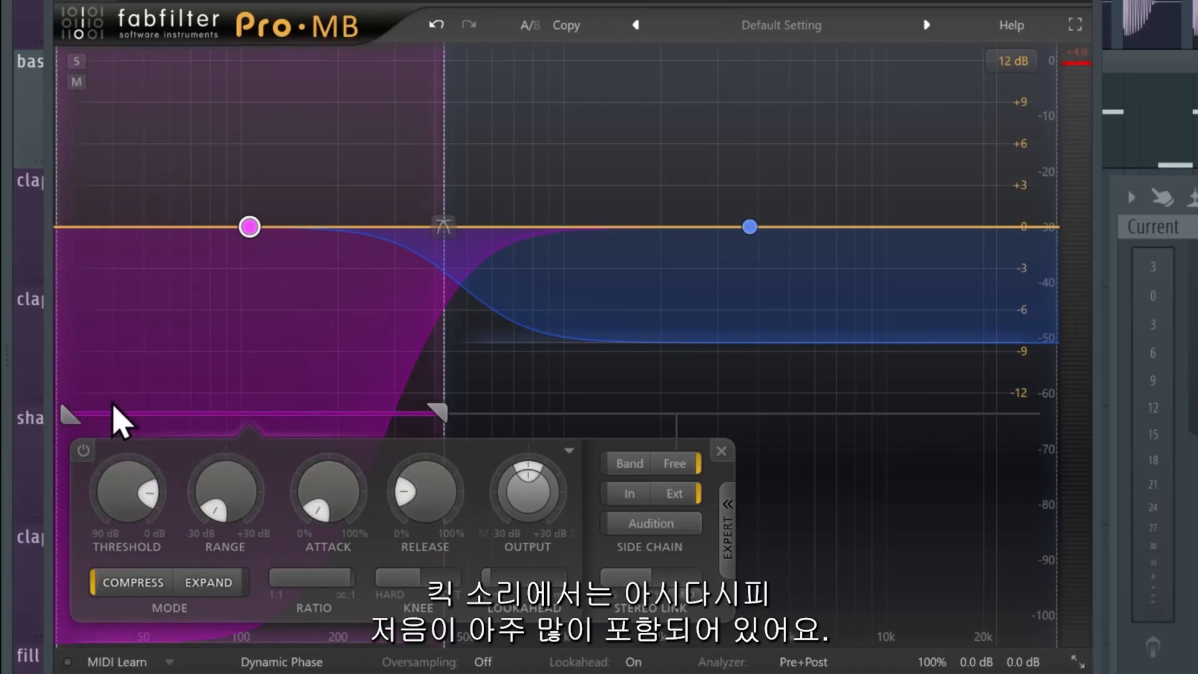
drag(113, 406, 555, 430)
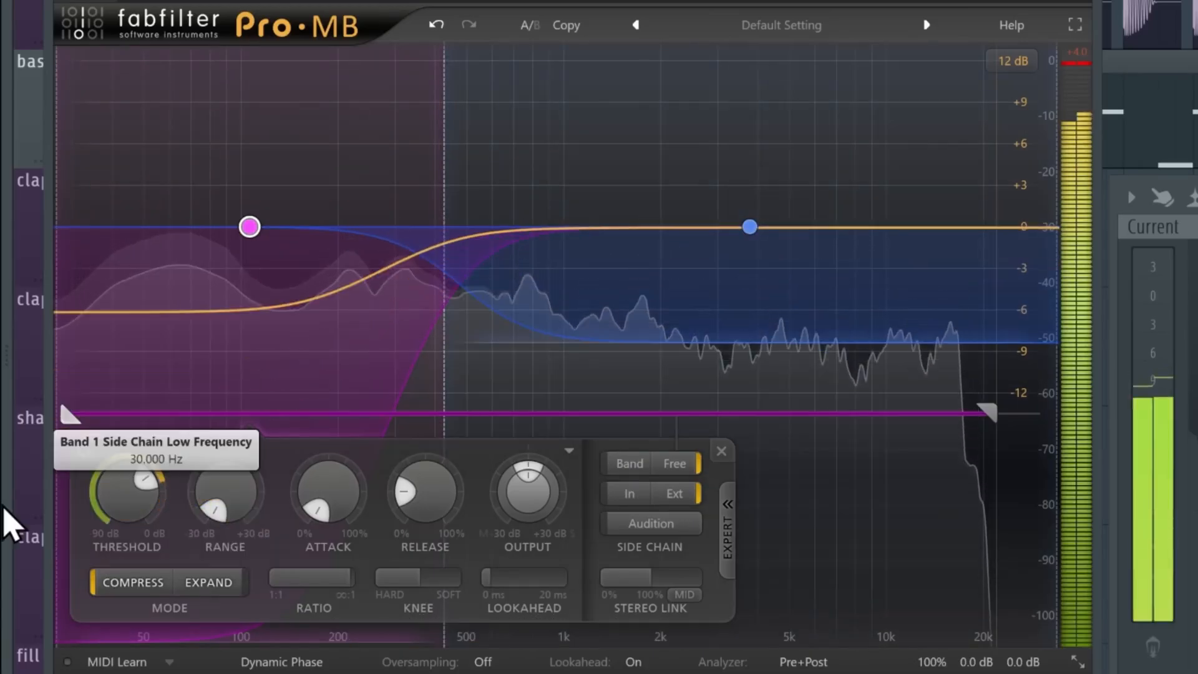
drag(5, 508, 414, 455)
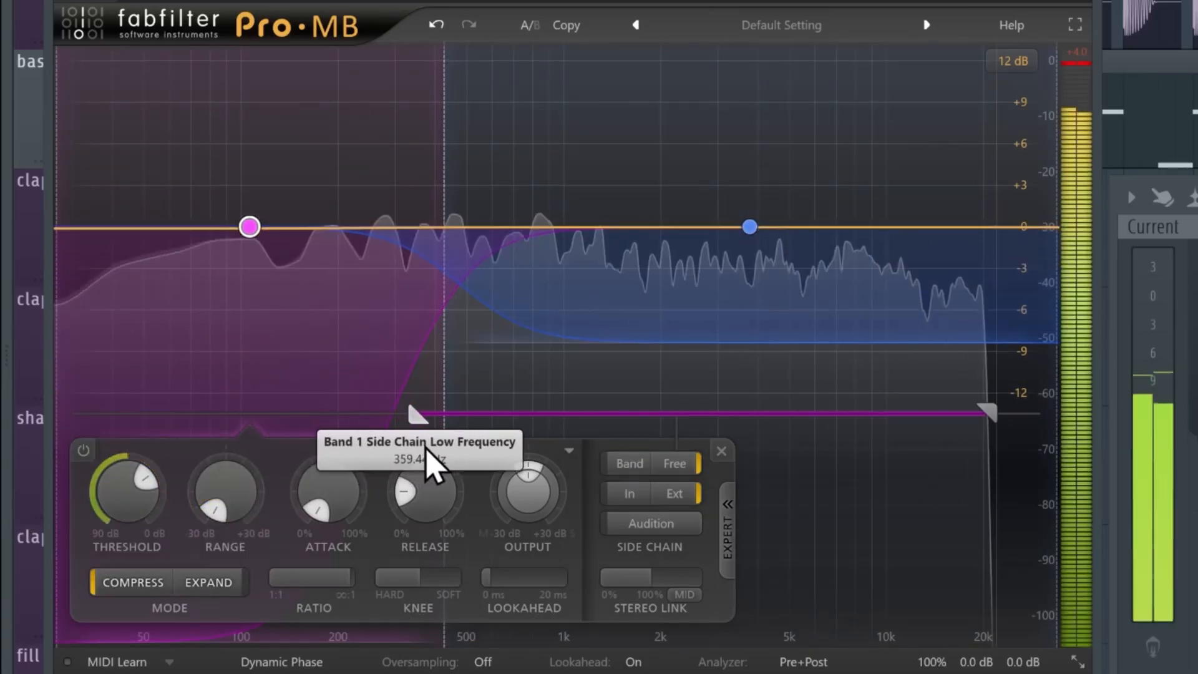
drag(414, 414, 218, 432)
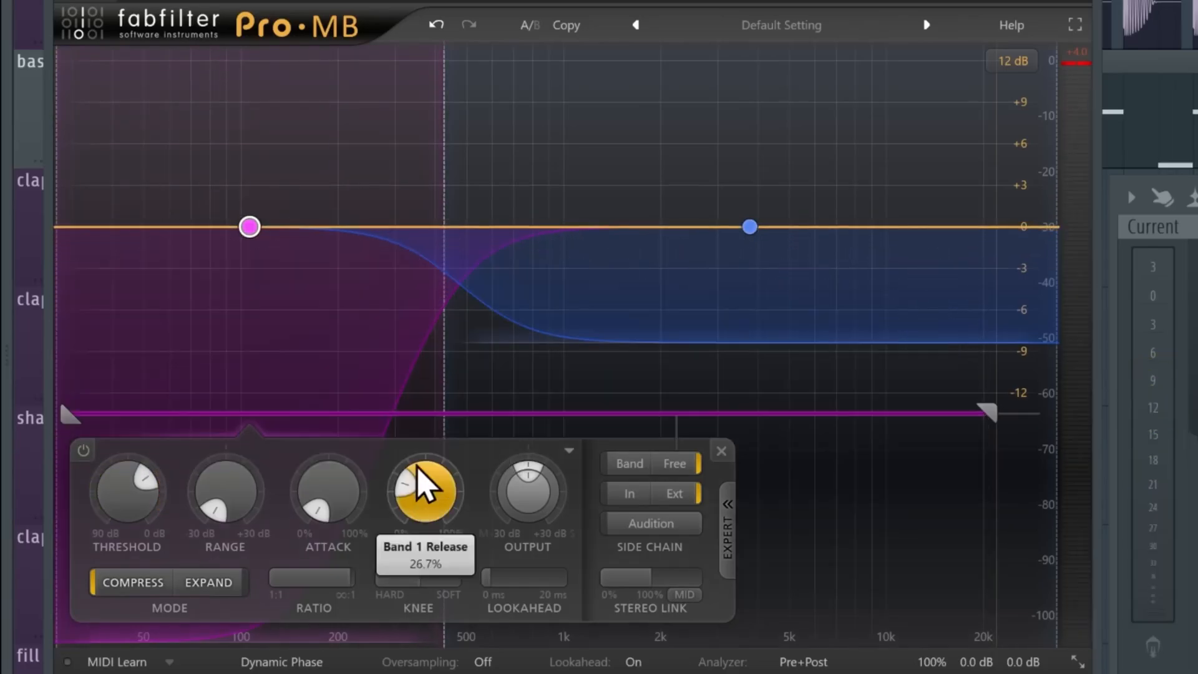
drag(416, 465, 420, 499)
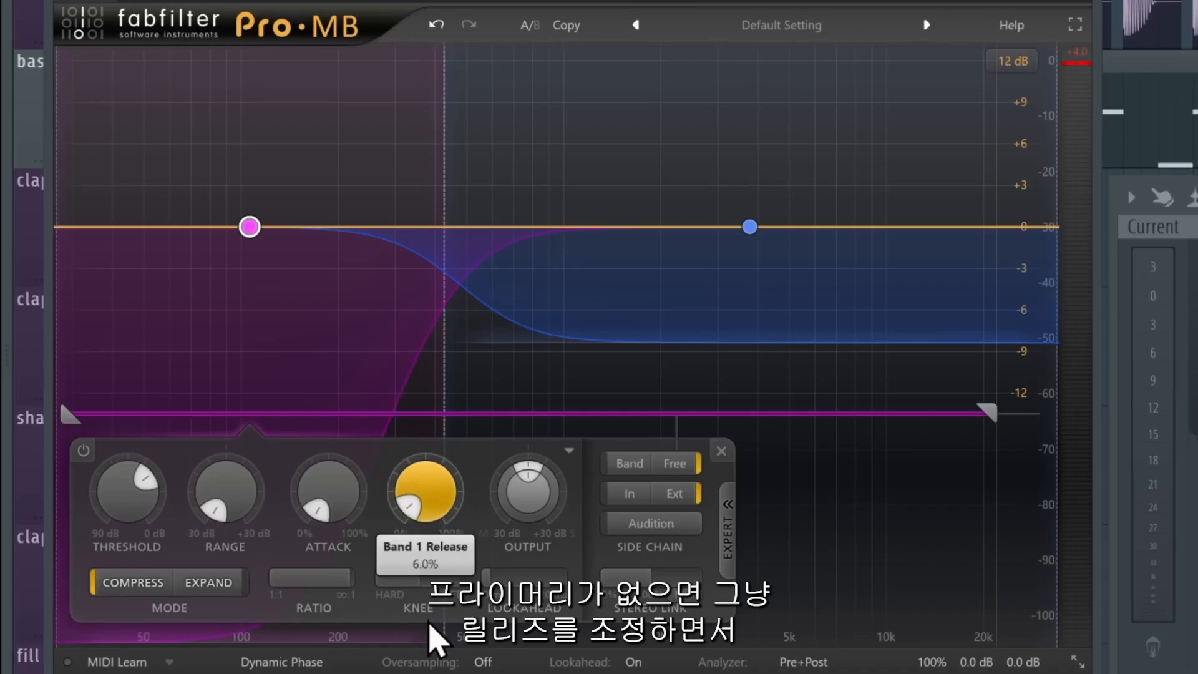
drag(69, 415, 353, 429)
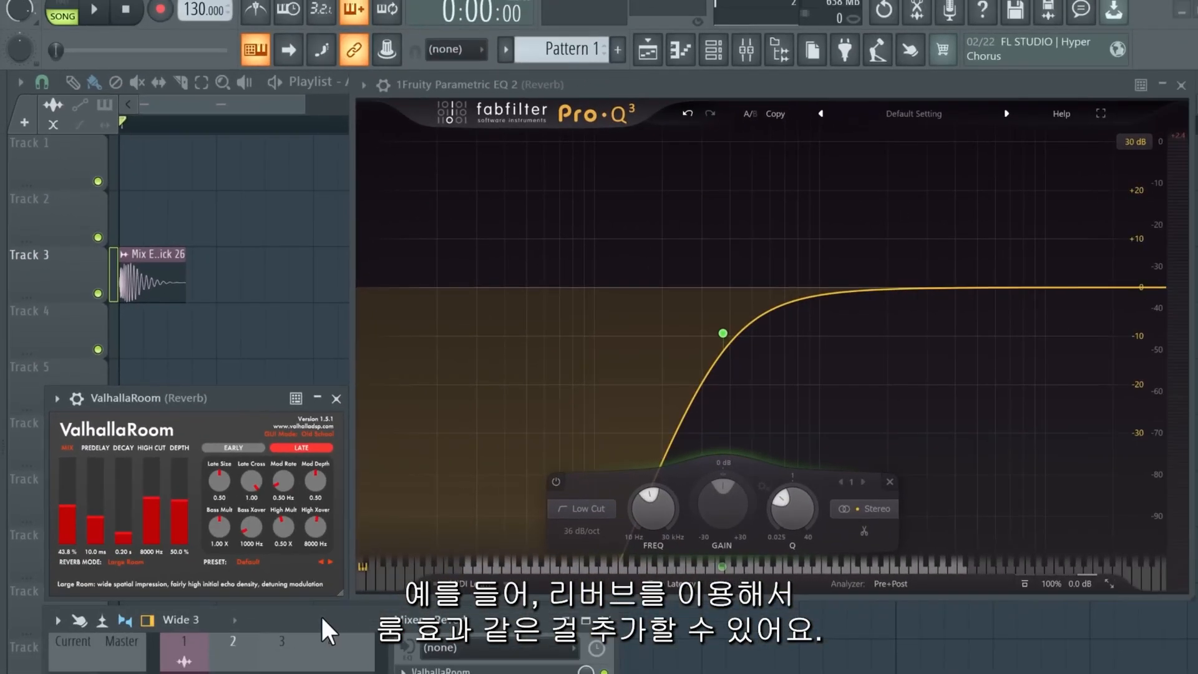
Play the kick and set the reverb's Pro-Q 3 low cut to about 382 Hz.
key(space)
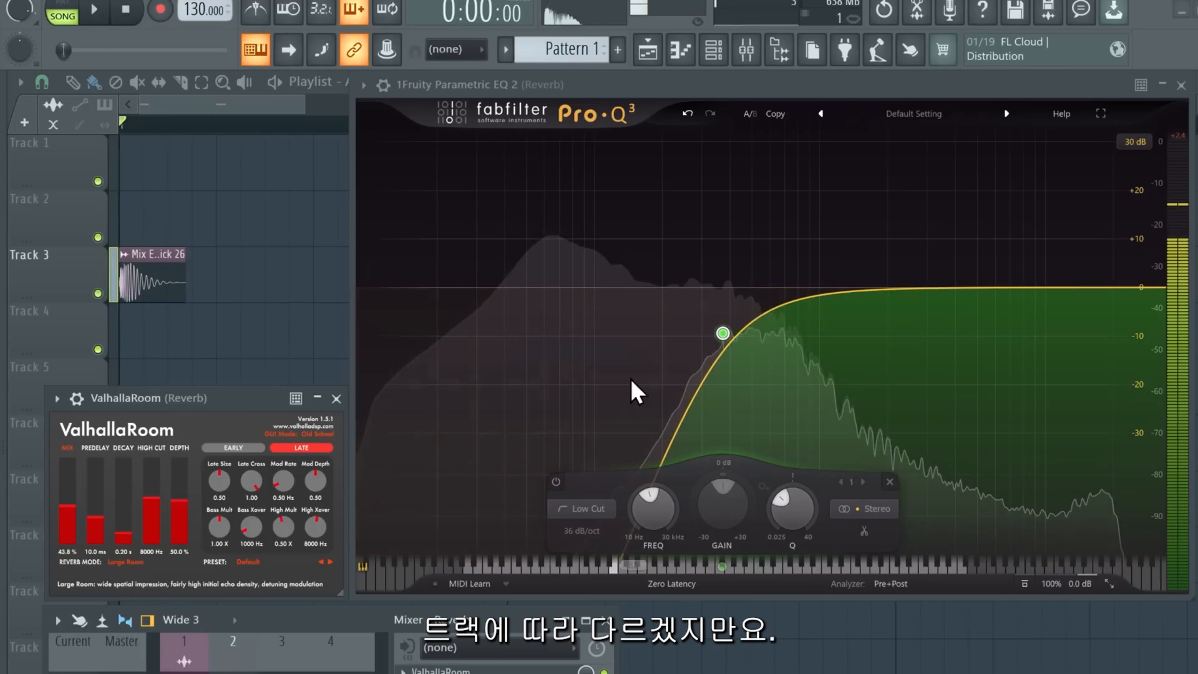
drag(710, 352, 738, 308)
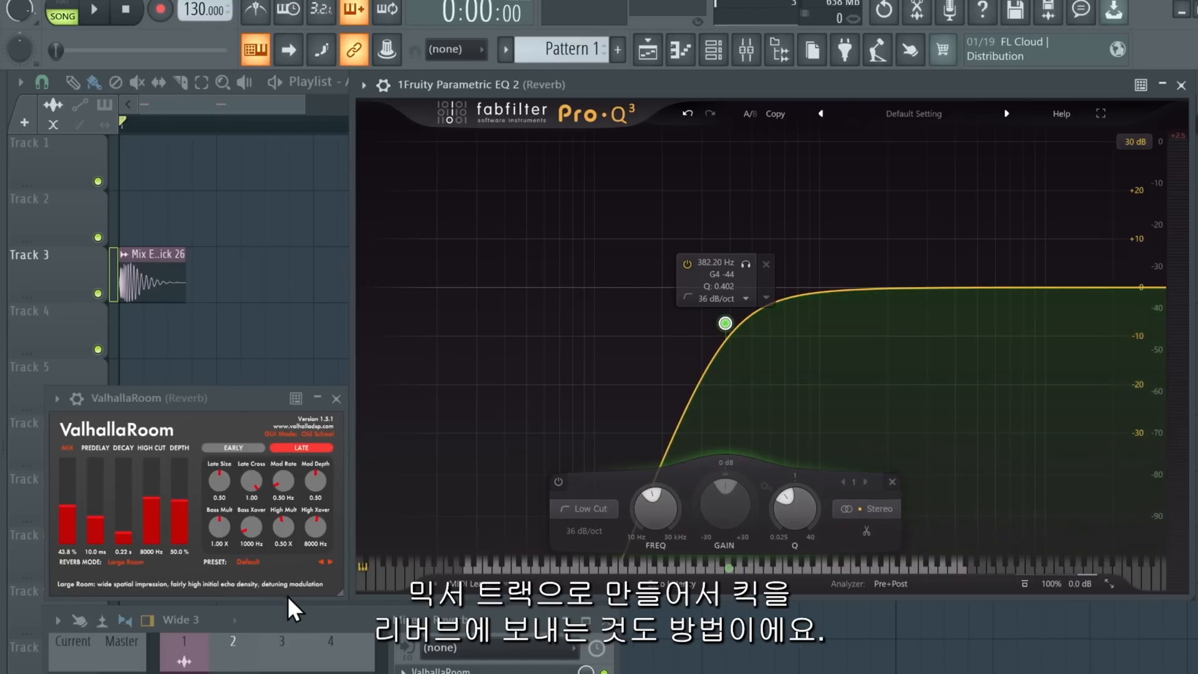
mouse_move(335, 631)
mouse_down()
mouse_move(365, 351)
mouse_move(335, 649)
mouse_up()
Set the ValhallaRoom reverb mix to 100% and play.
click(285, 441)
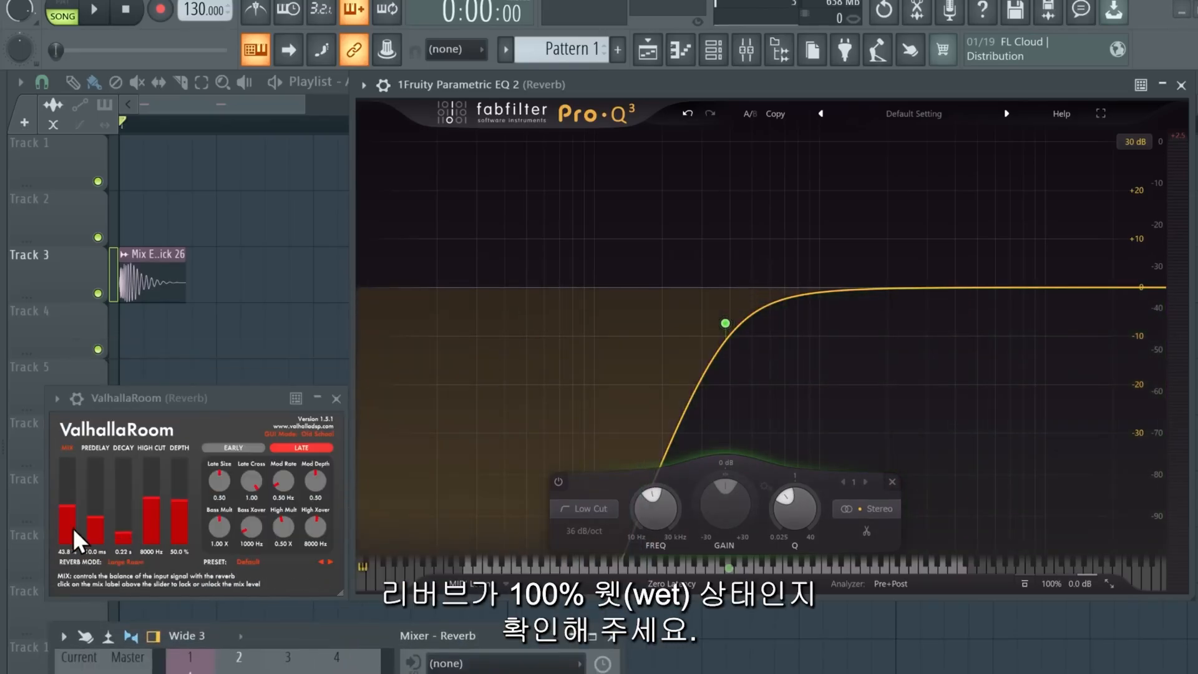
drag(267, 635, 308, 649)
key(space)
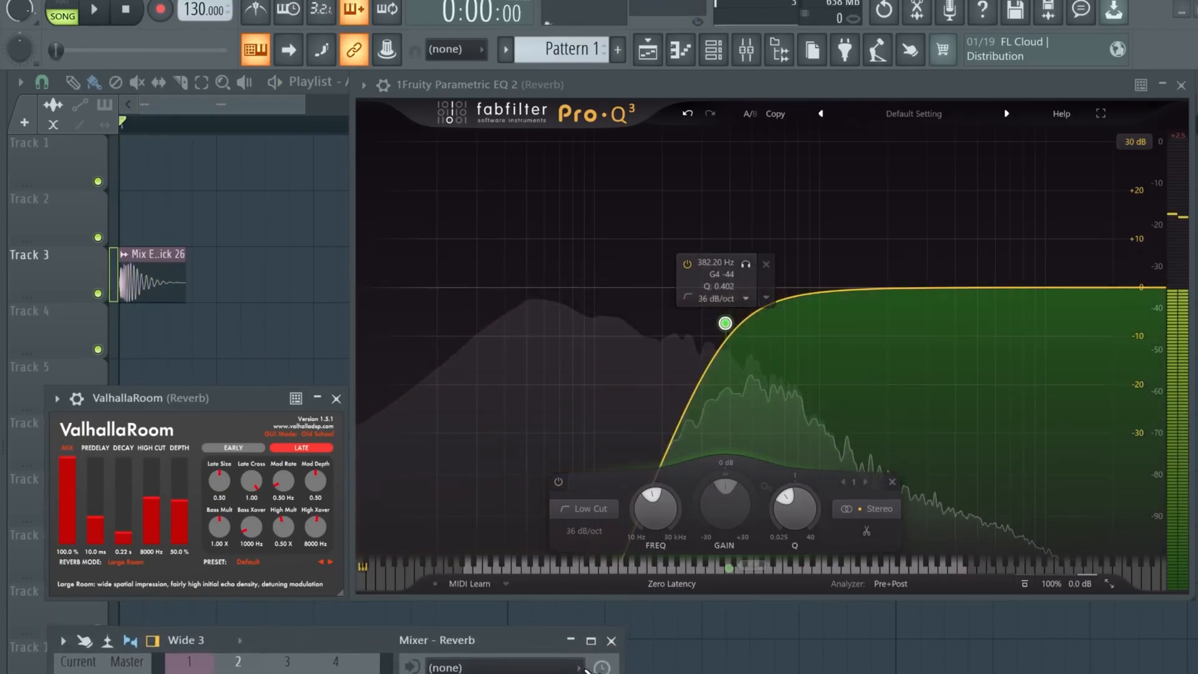
Close the Fruity Limiter window and play the kick clip on Track 3.
key(space)
key(space)
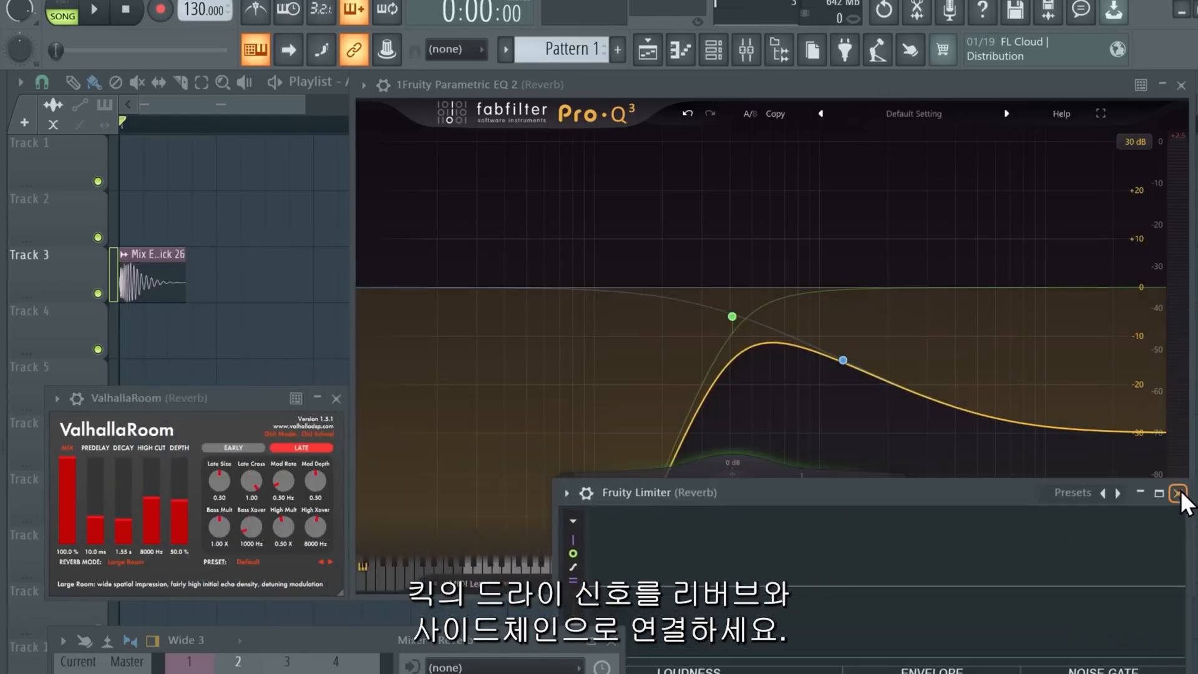
click(1179, 493)
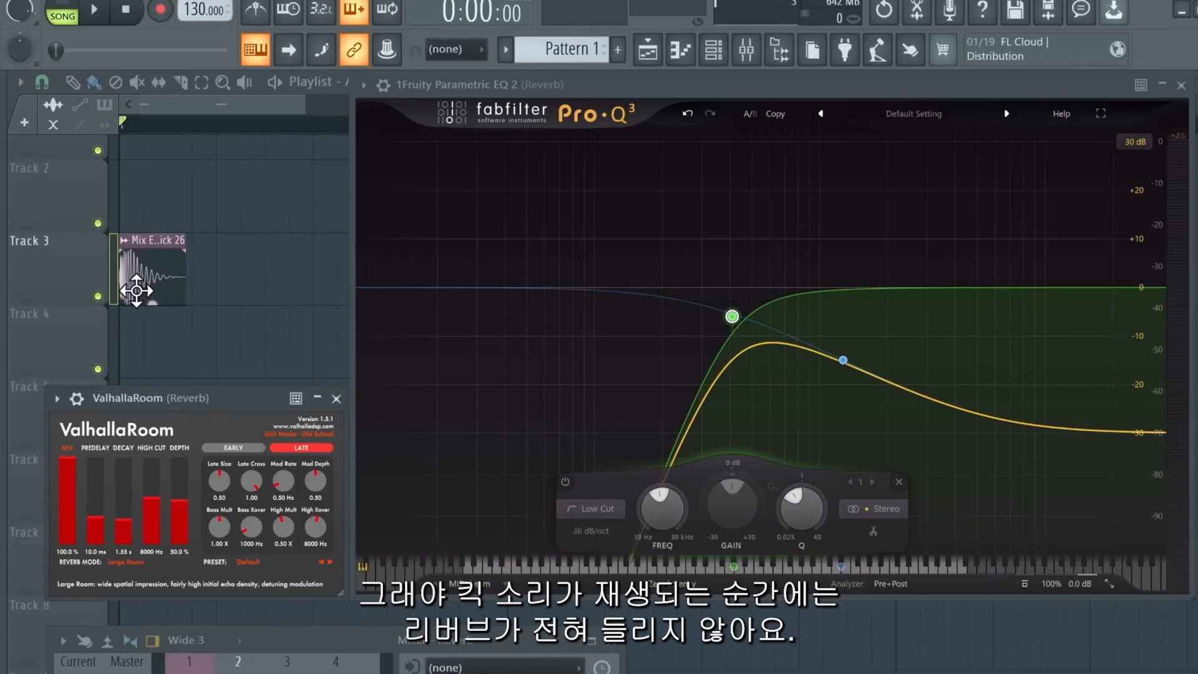
scroll(136, 291, up, 4)
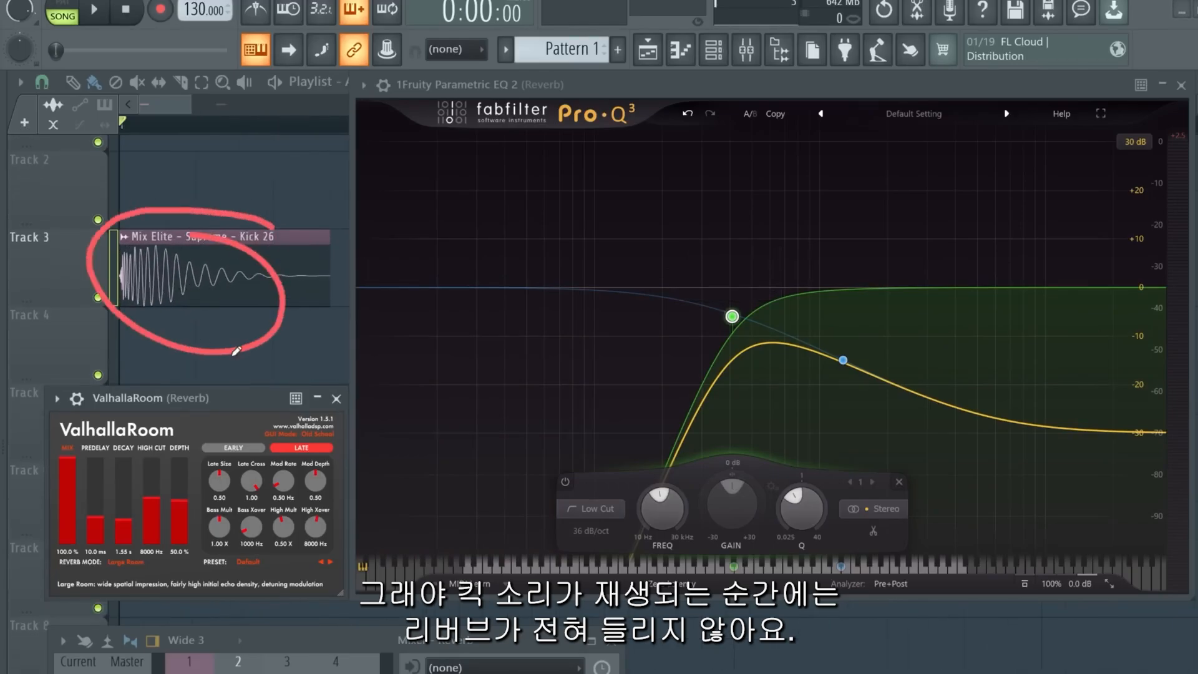
key(space)
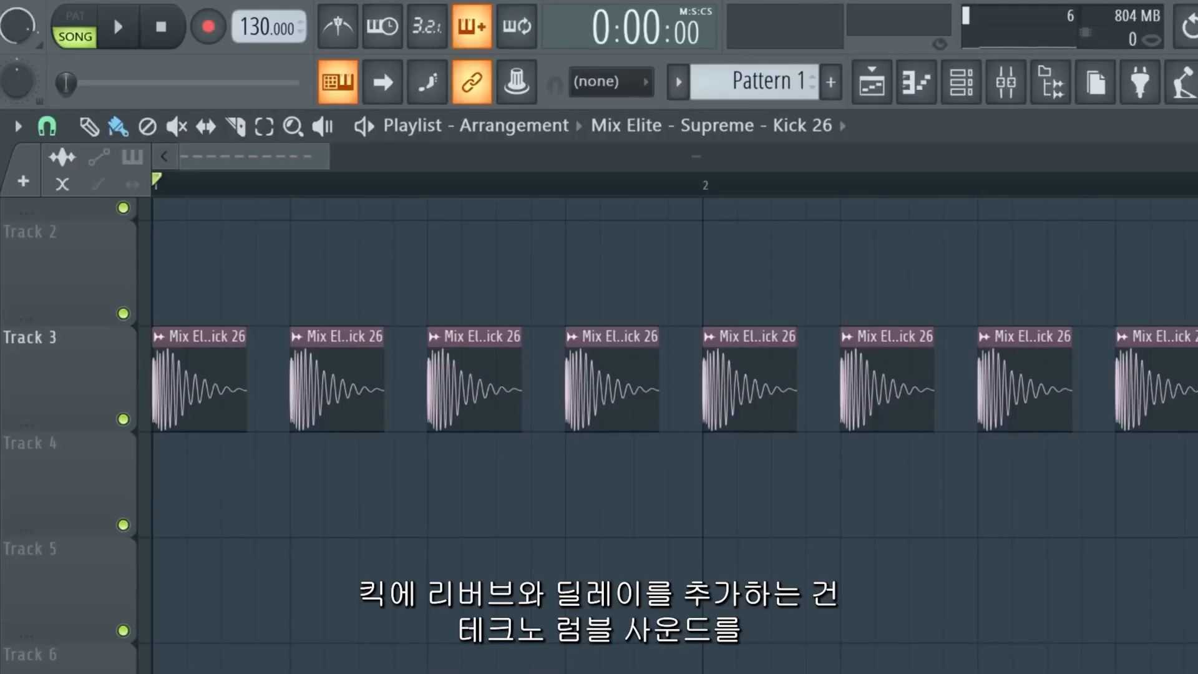
Open the kick clip's settings and show the extended precomputed effects.
key(space)
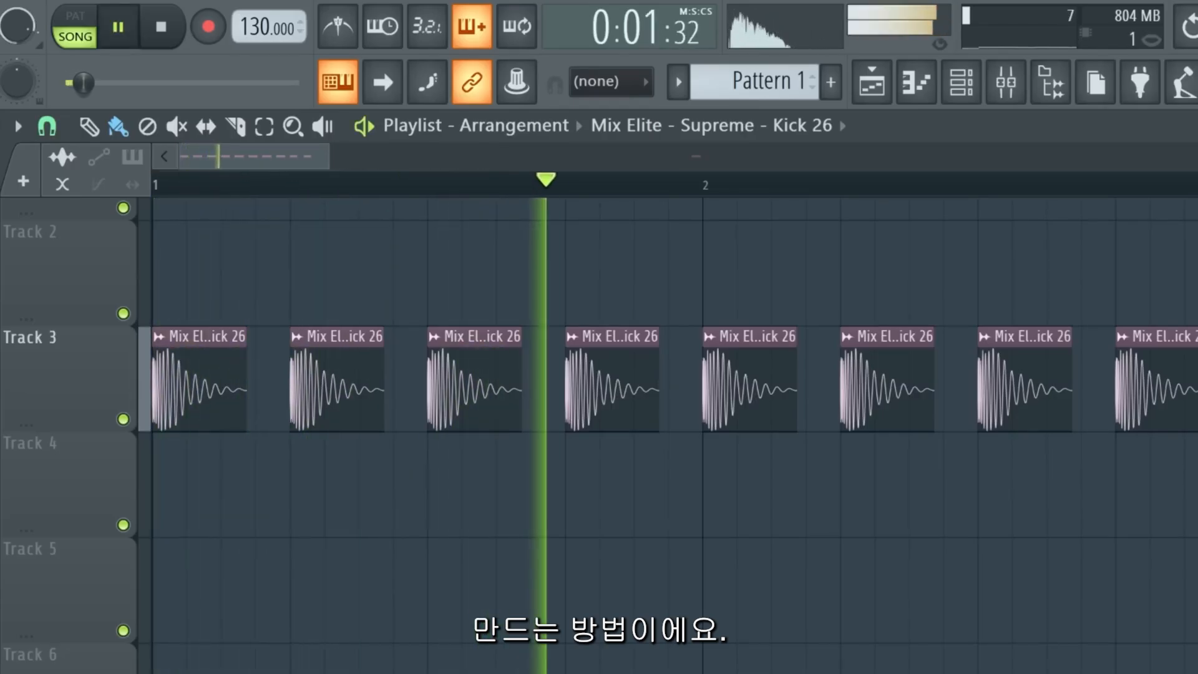
scroll(674, 437, up, 1)
double_click(728, 476)
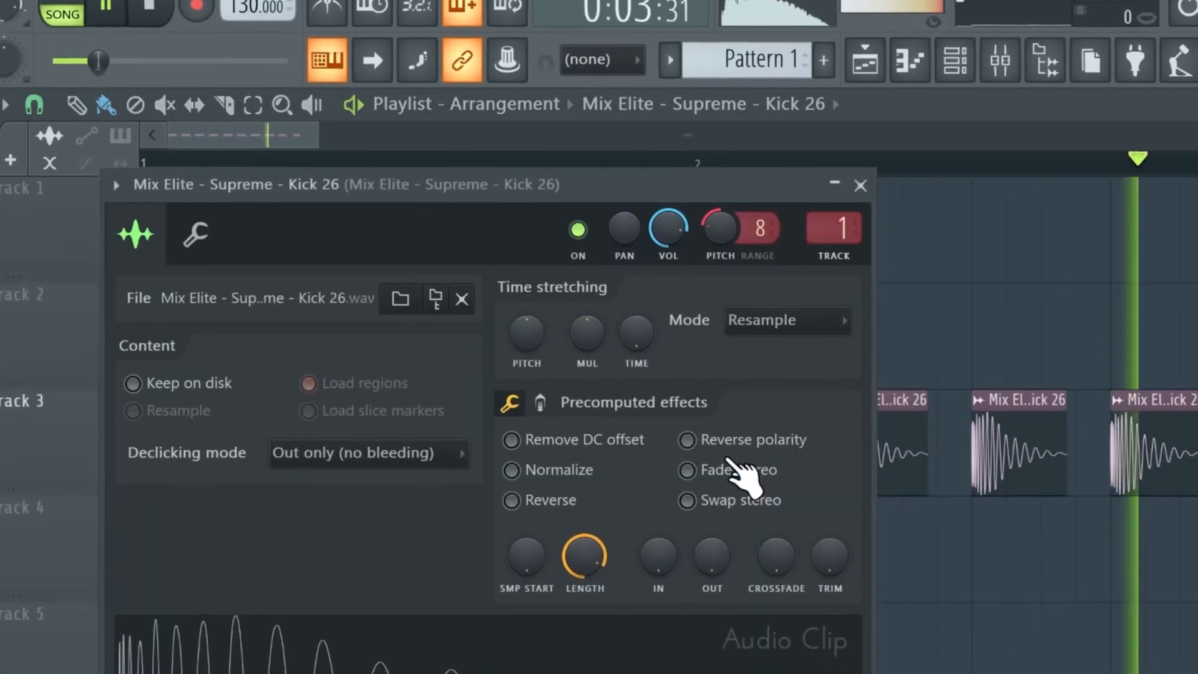
click(540, 402)
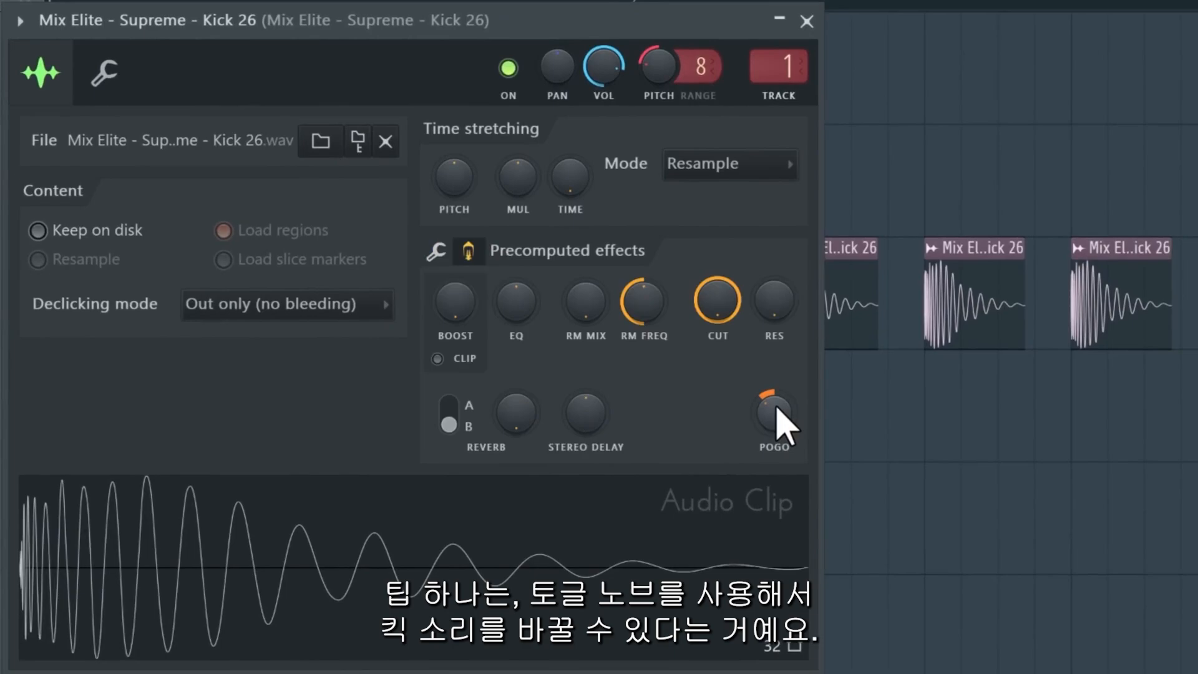
Turn up the Pogo knob in the kick clip's precomputed effects.
drag(615, 588, 796, 500)
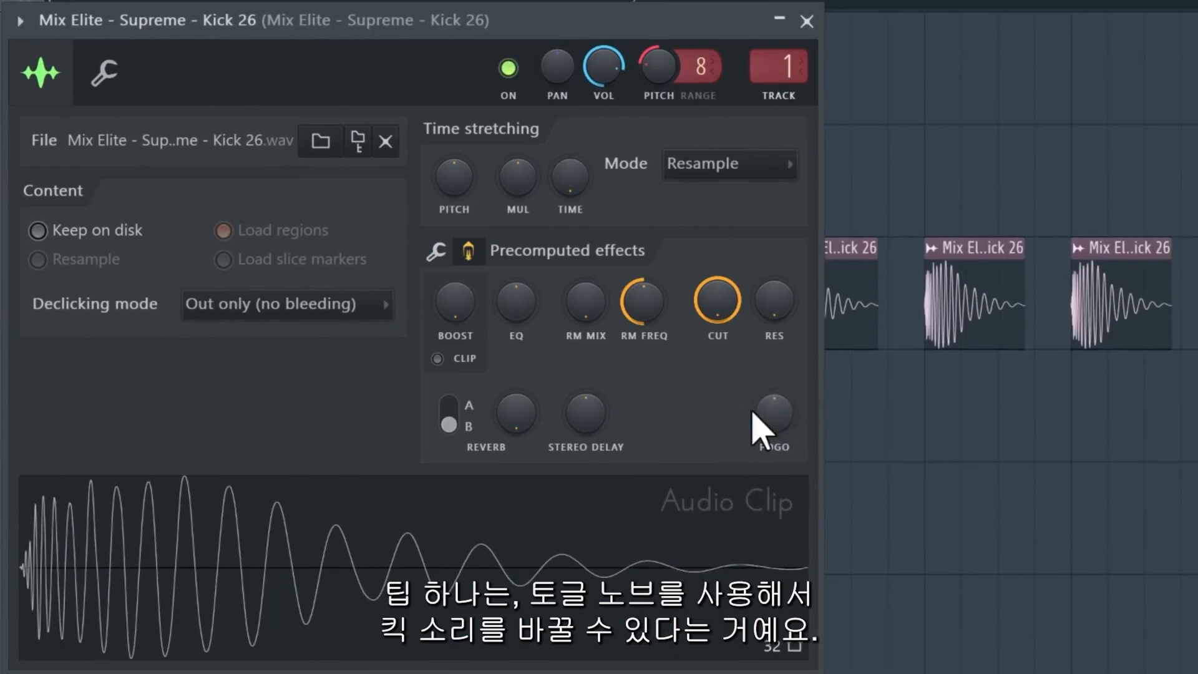
drag(771, 410, 655, 577)
drag(763, 421, 755, 600)
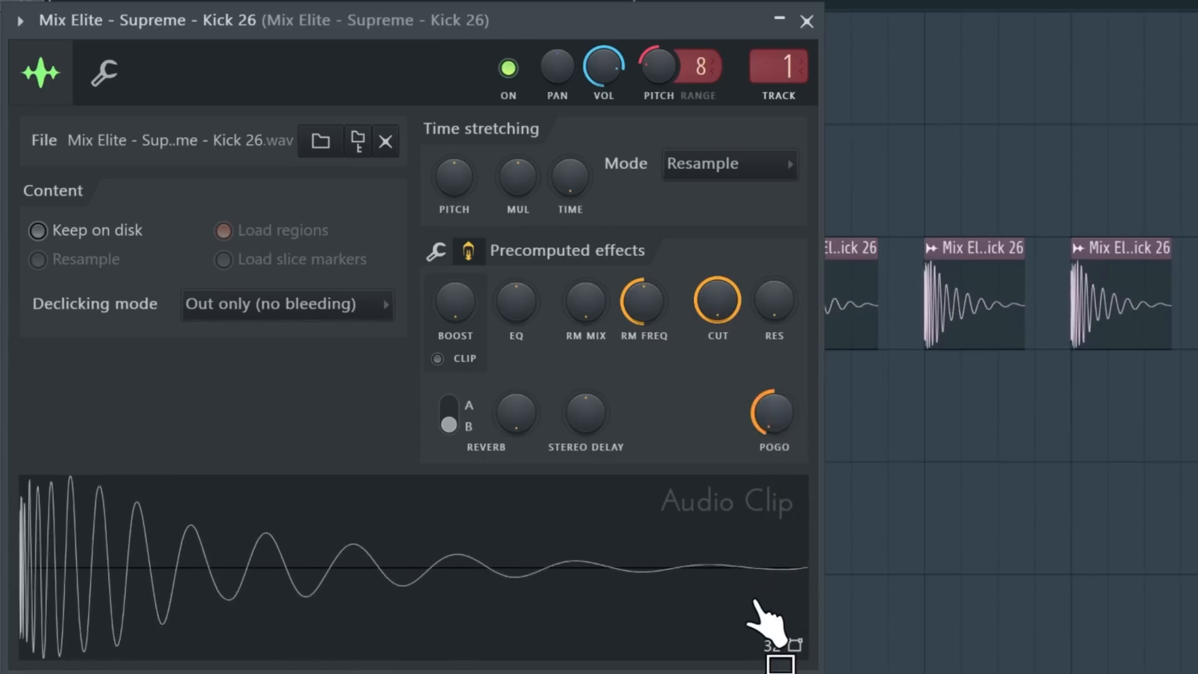
drag(768, 431, 759, 385)
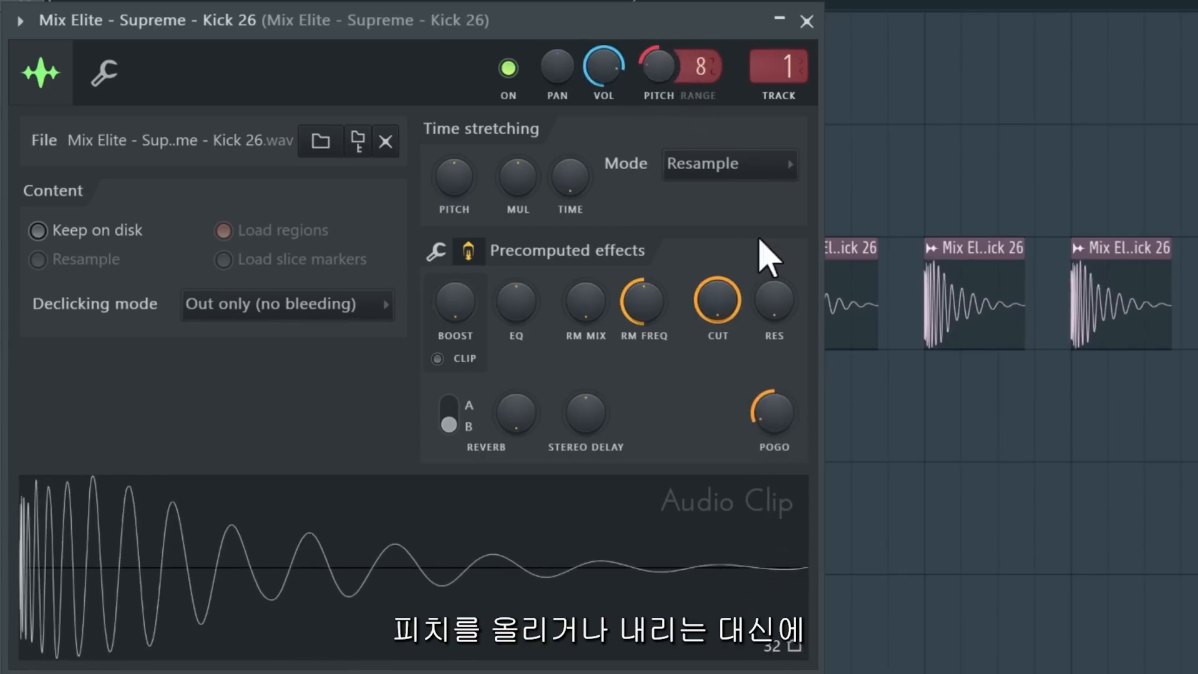
Vary the Pogo amount, reset it to zero, and close the kick clip's settings window.
drag(774, 417, 768, 306)
drag(762, 417, 762, 393)
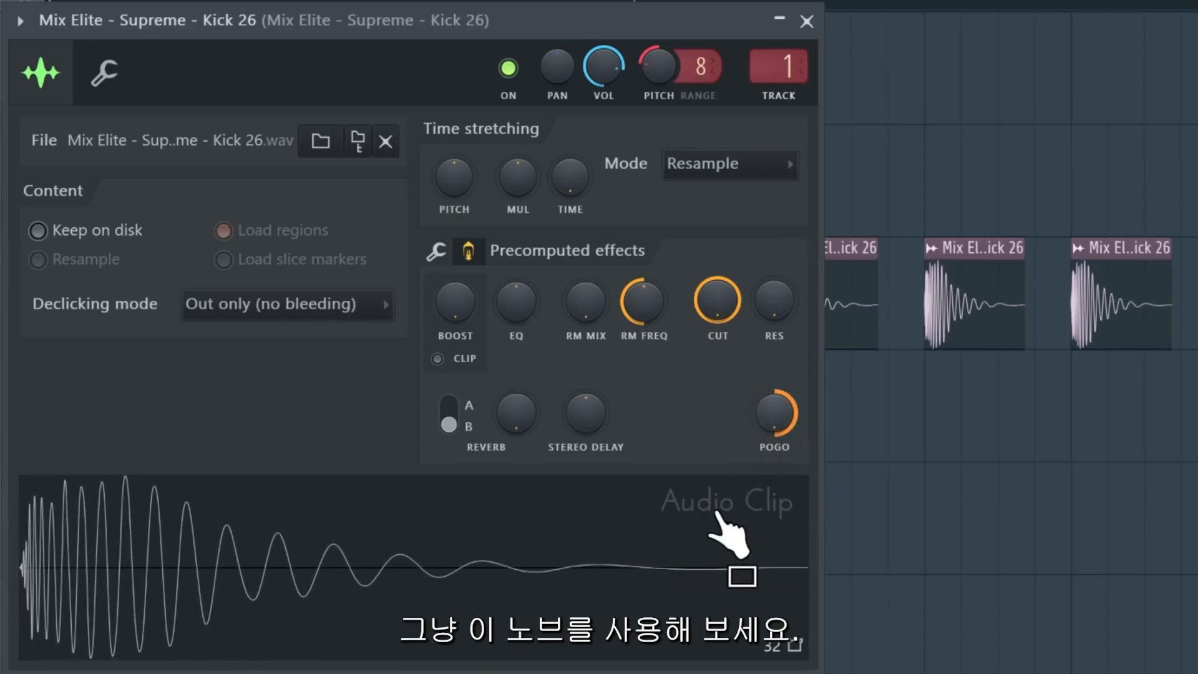
alt+click(782, 416)
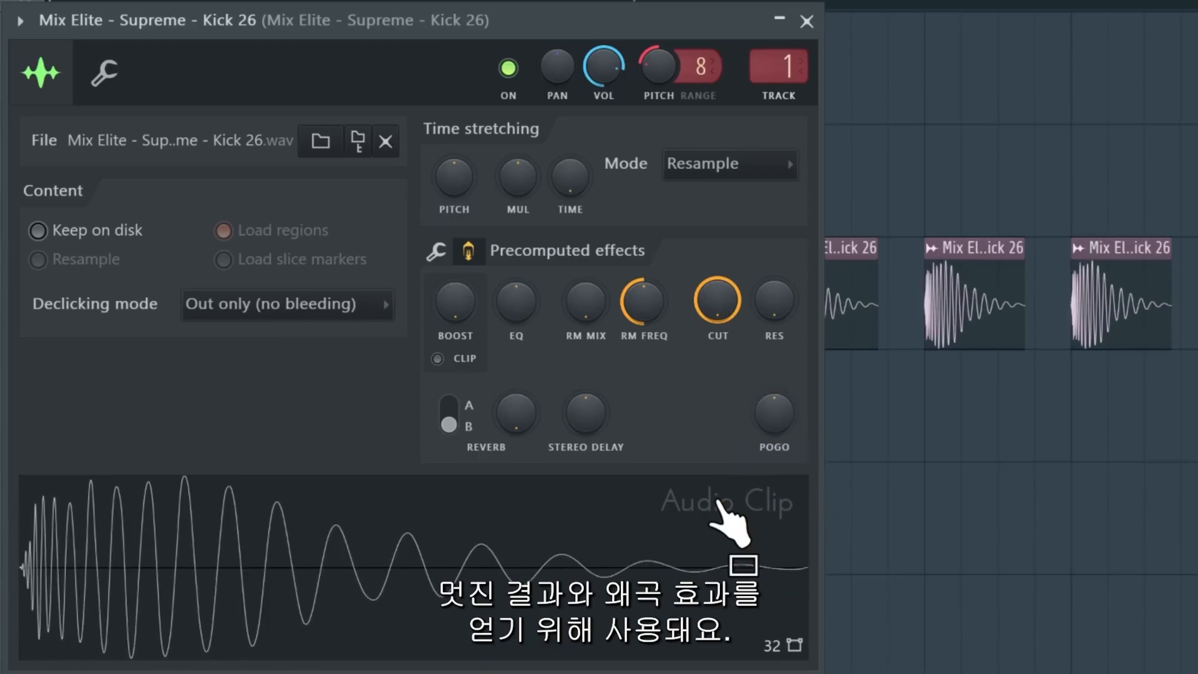
click(807, 22)
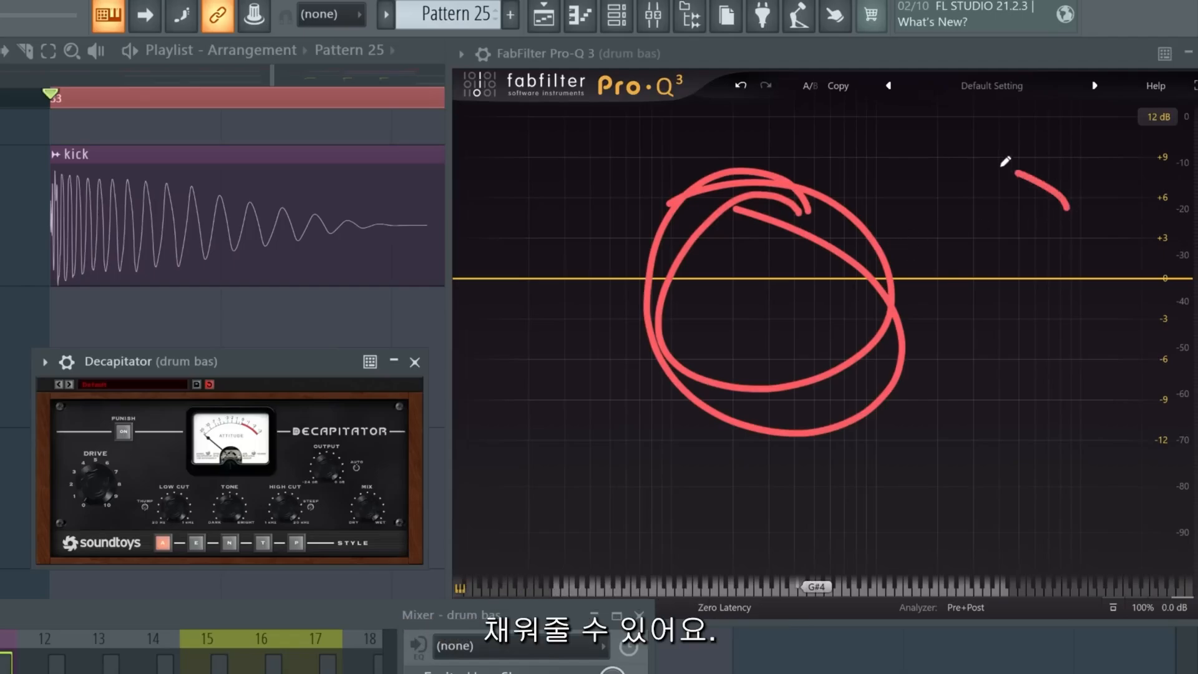
Play the drum bus and raise the Drive on its Decapitator.
key(space)
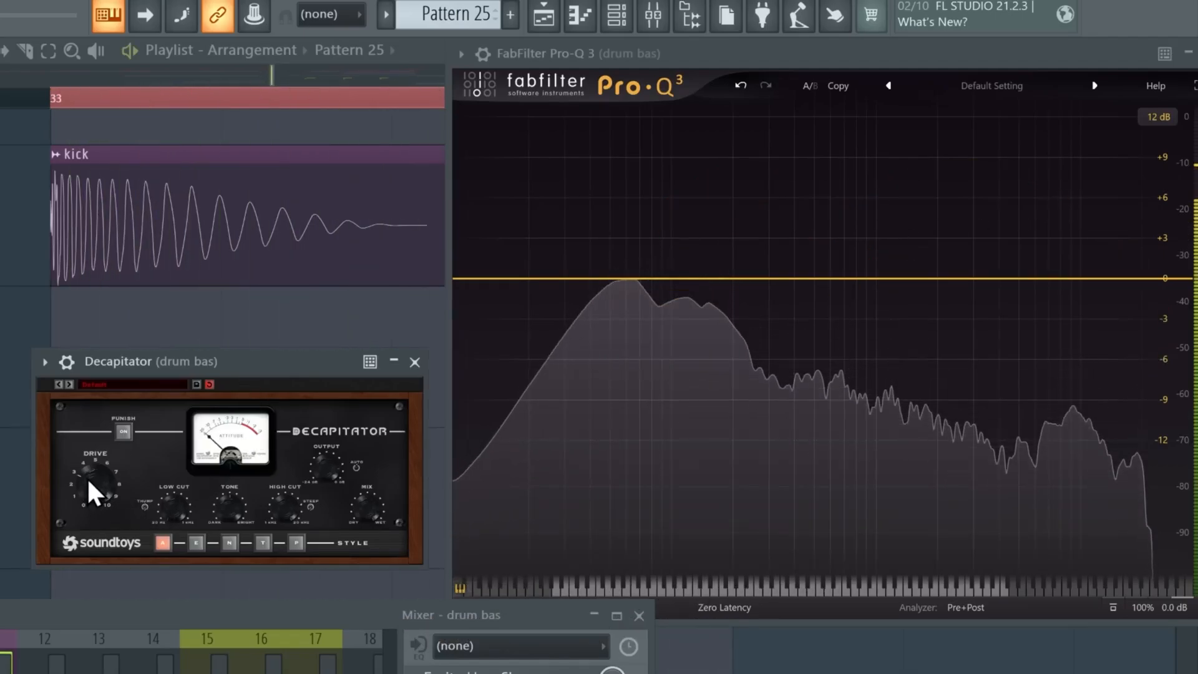
drag(751, 278, 827, 212)
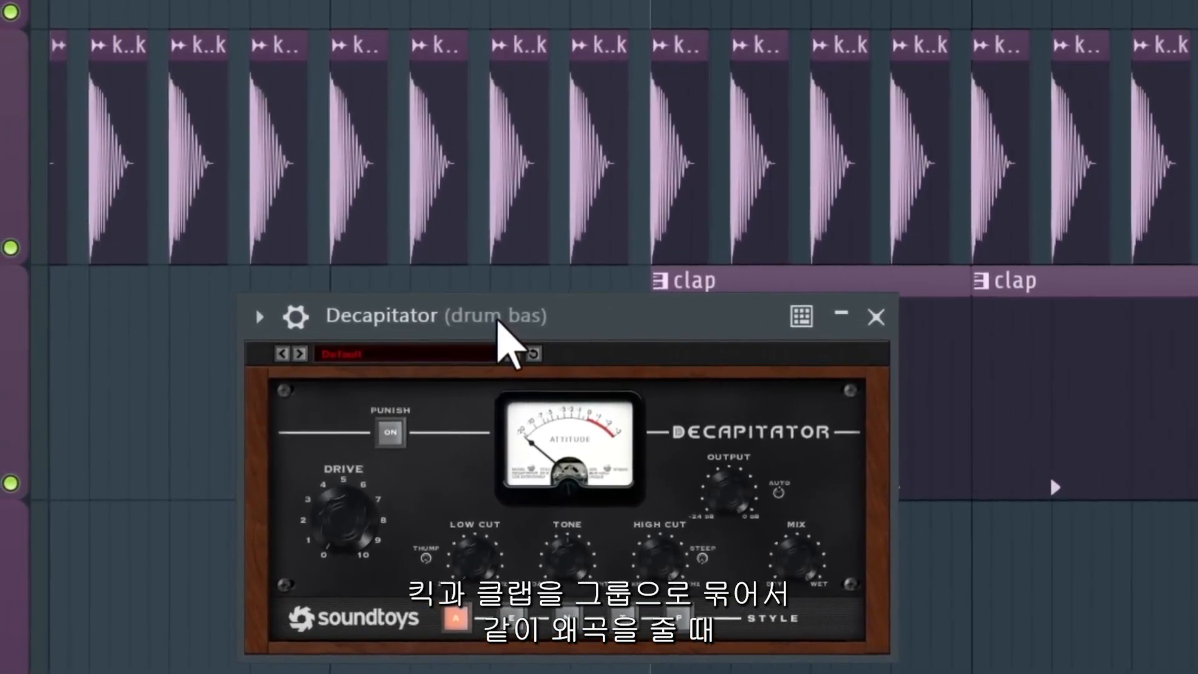
key(space)
drag(499, 318, 267, 305)
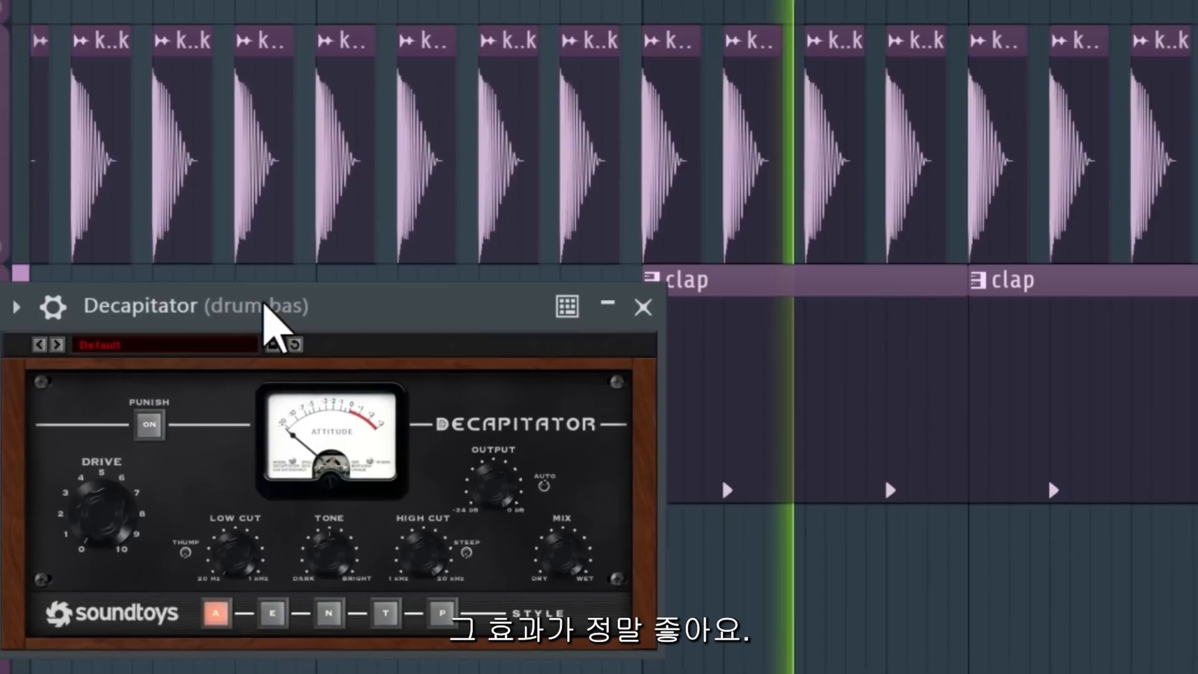
drag(82, 506, 92, 490)
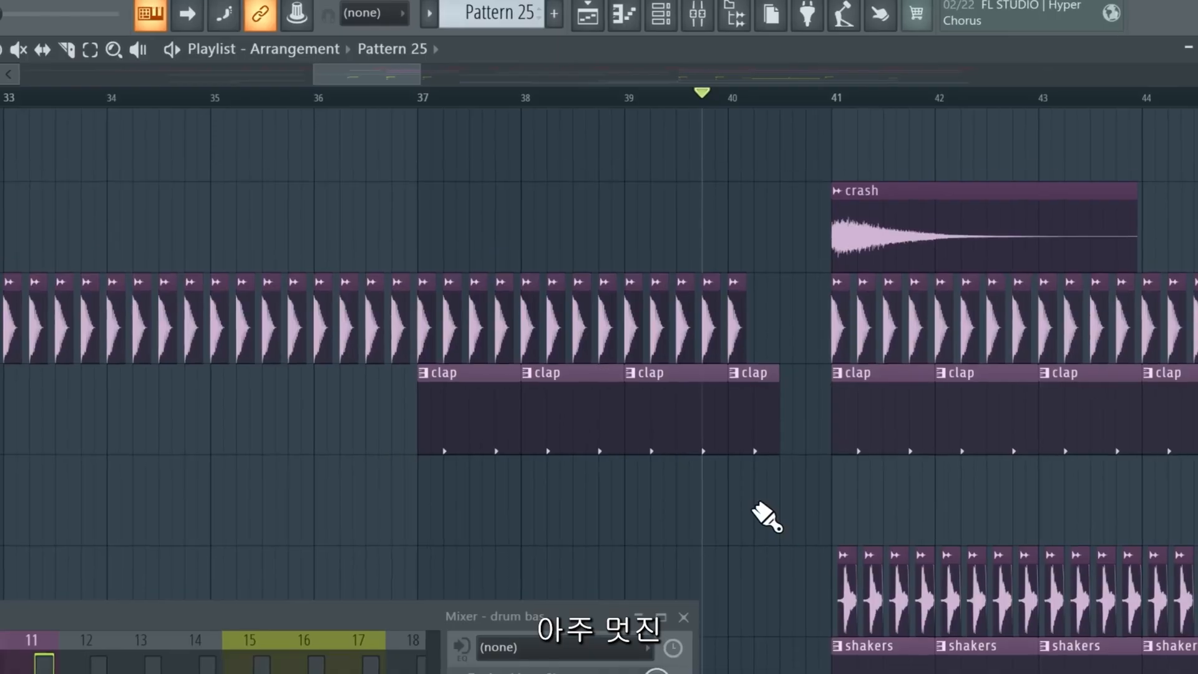
Play the drum bus repeatedly to compare the kick with and without distortion.
scroll(762, 504, down, 4)
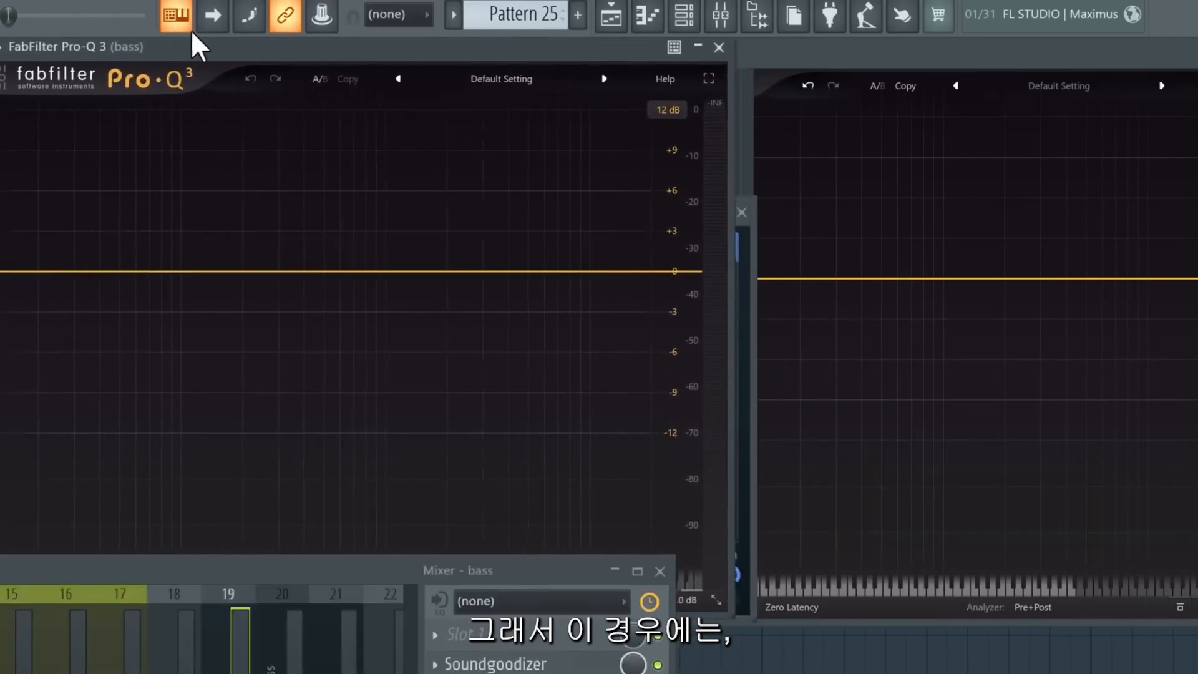
click(180, 261)
drag(181, 262, 303, 267)
key(space)
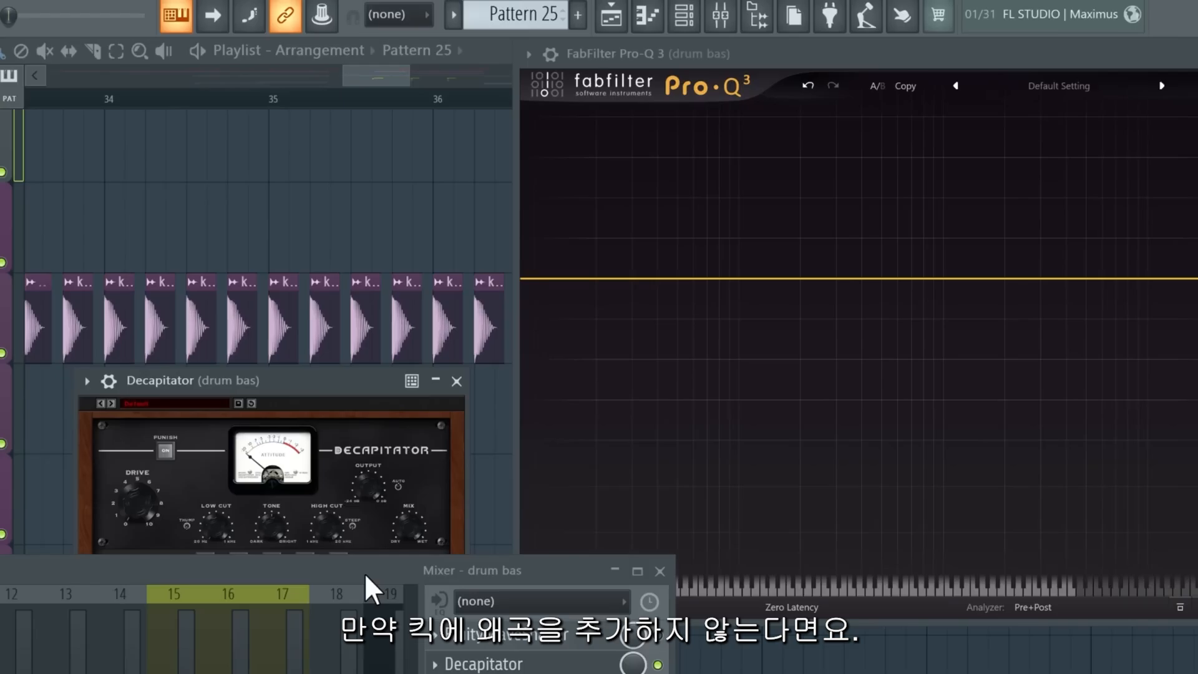
key(space)
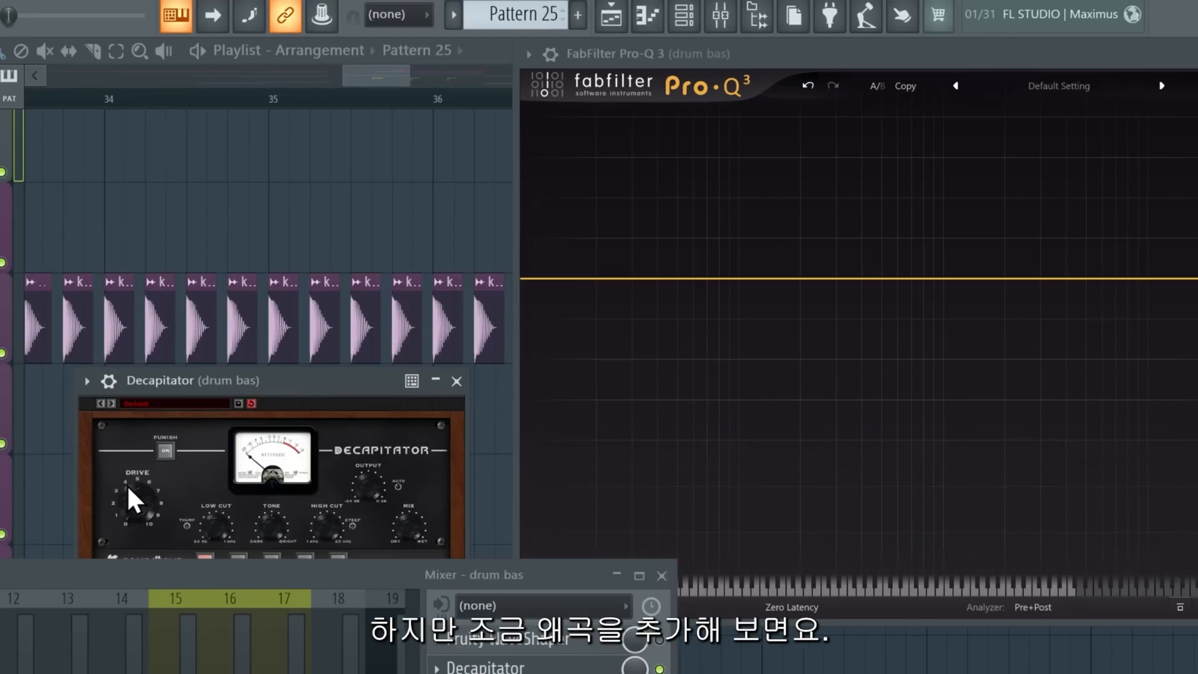
key(space)
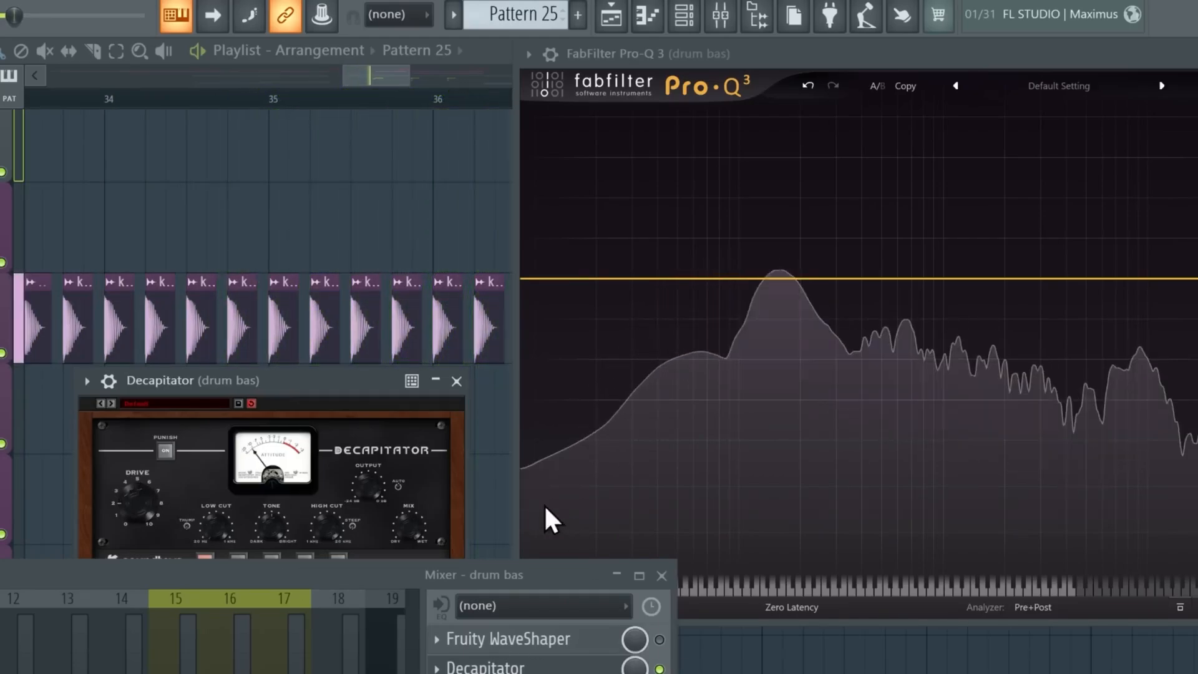
key(space)
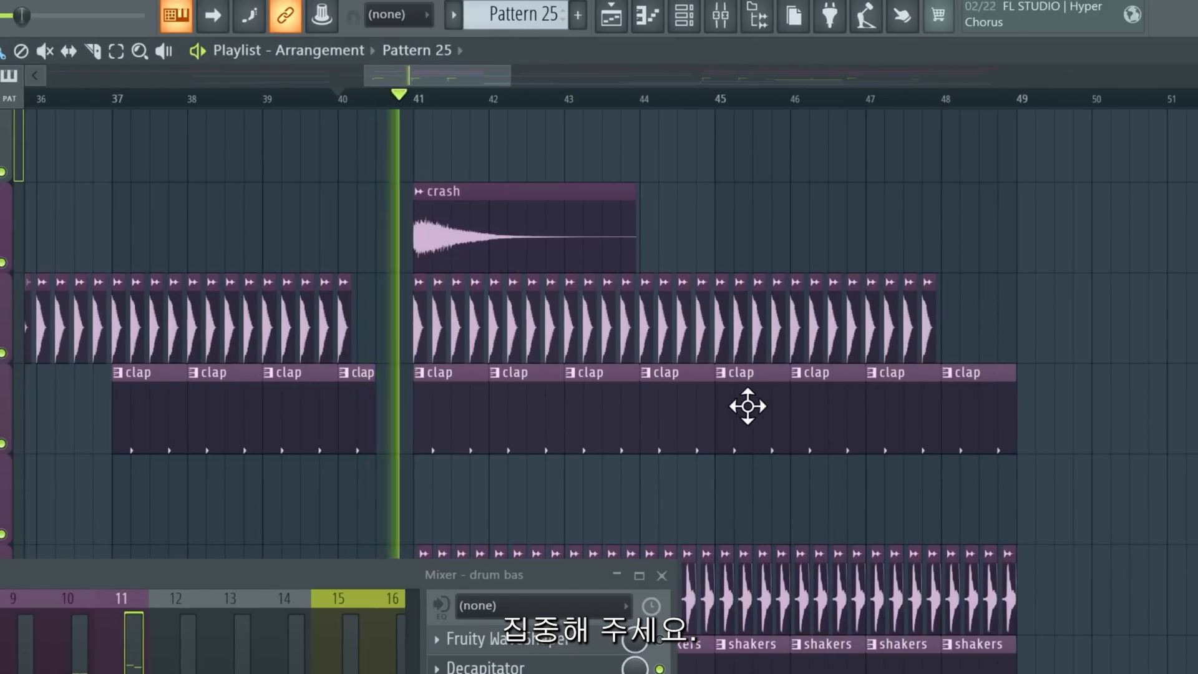
Play the 'fast inspiration 2' reference track and slice its clip around the kick.
scroll(856, 374, down, 3)
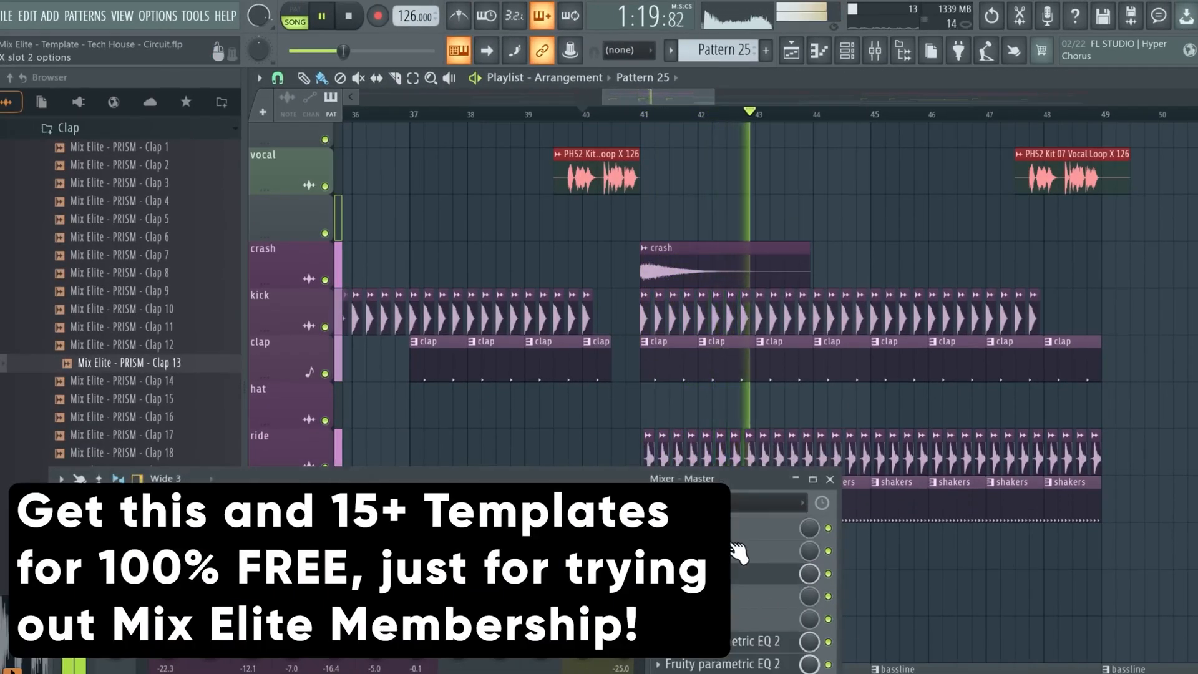
drag(611, 485, 617, 402)
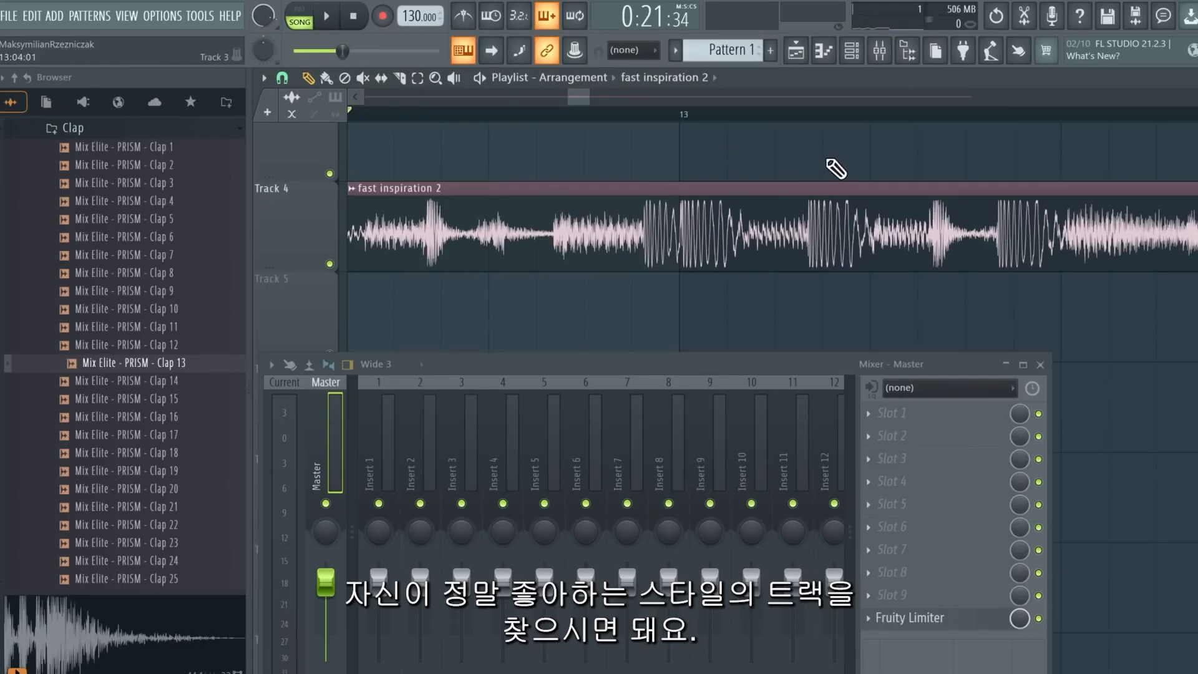
key(space)
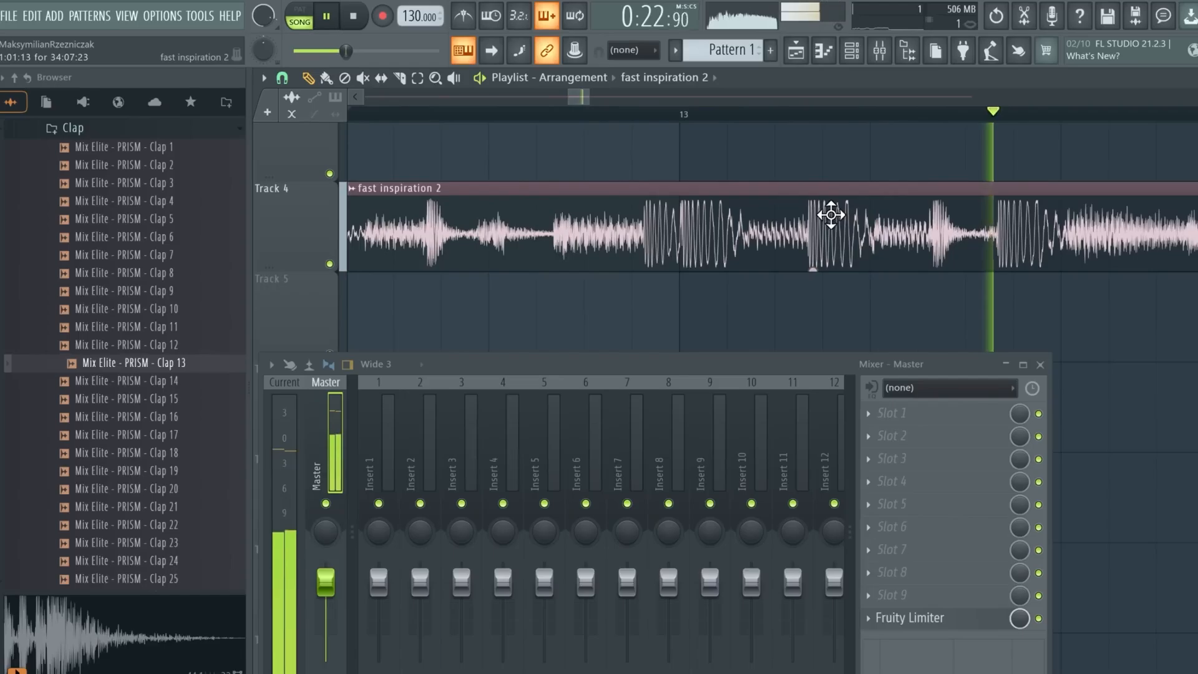
key(c)
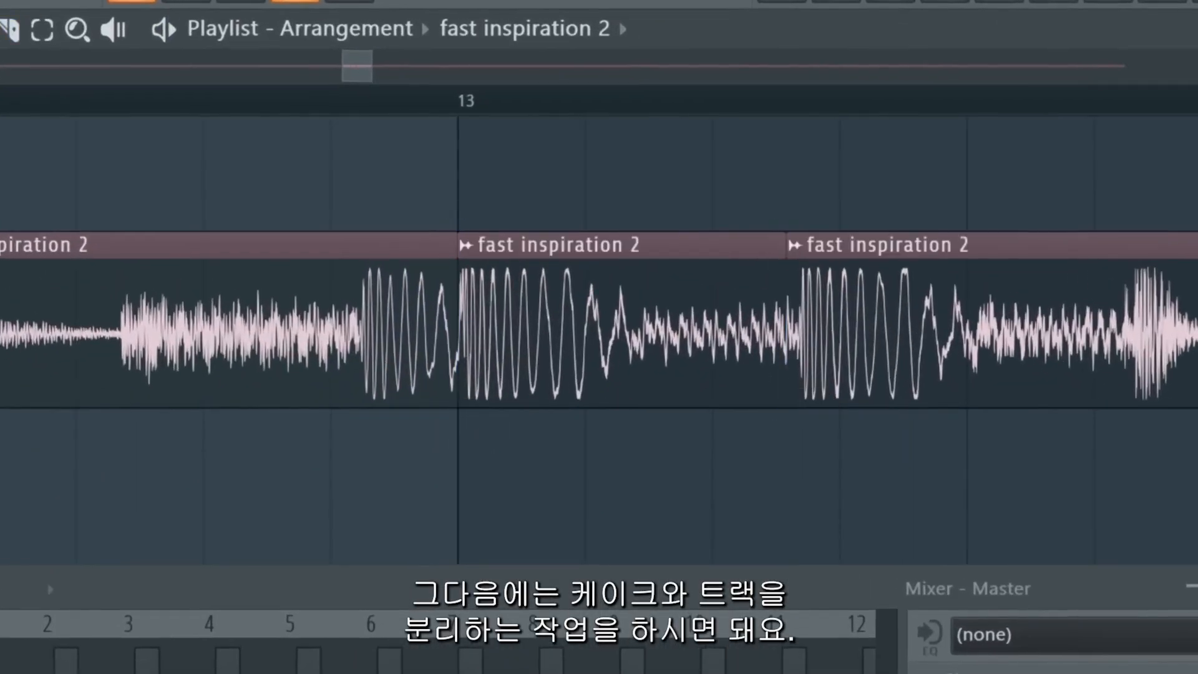
right_click(262, 337)
right_click(932, 374)
Set the project timebase (PPQ) to 192.
click(438, 105)
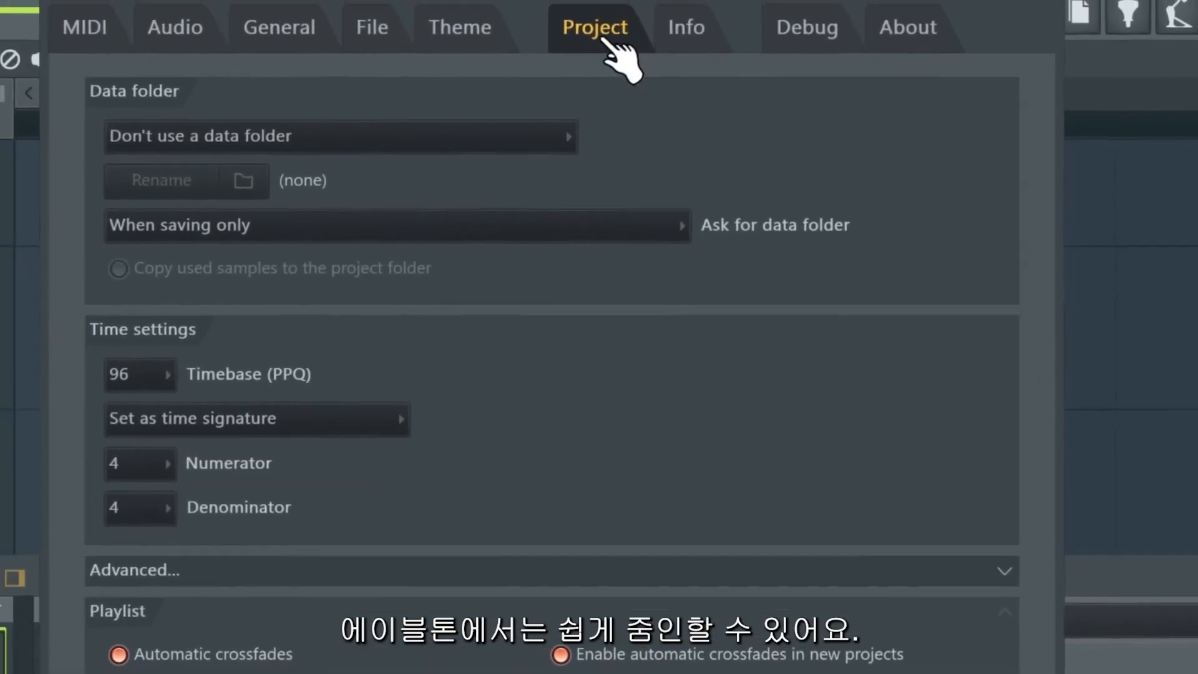
click(160, 373)
click(176, 598)
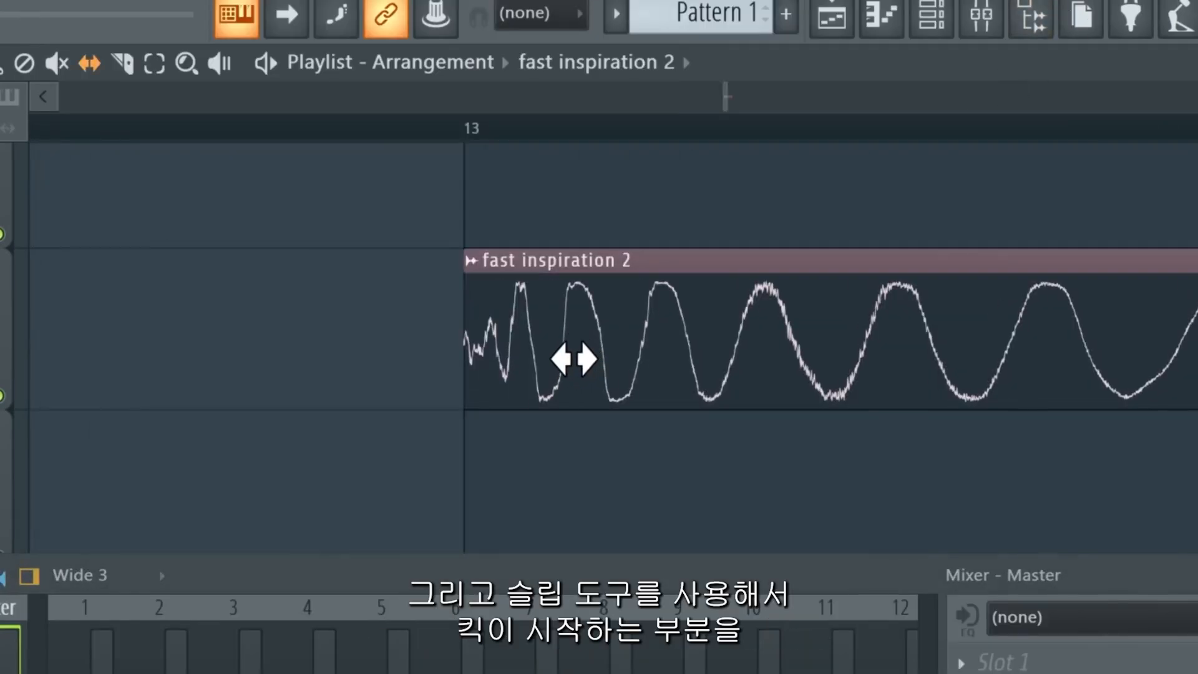
mouse_move(572, 356)
mouse_down()
mouse_move(601, 358)
mouse_move(580, 372)
mouse_up()
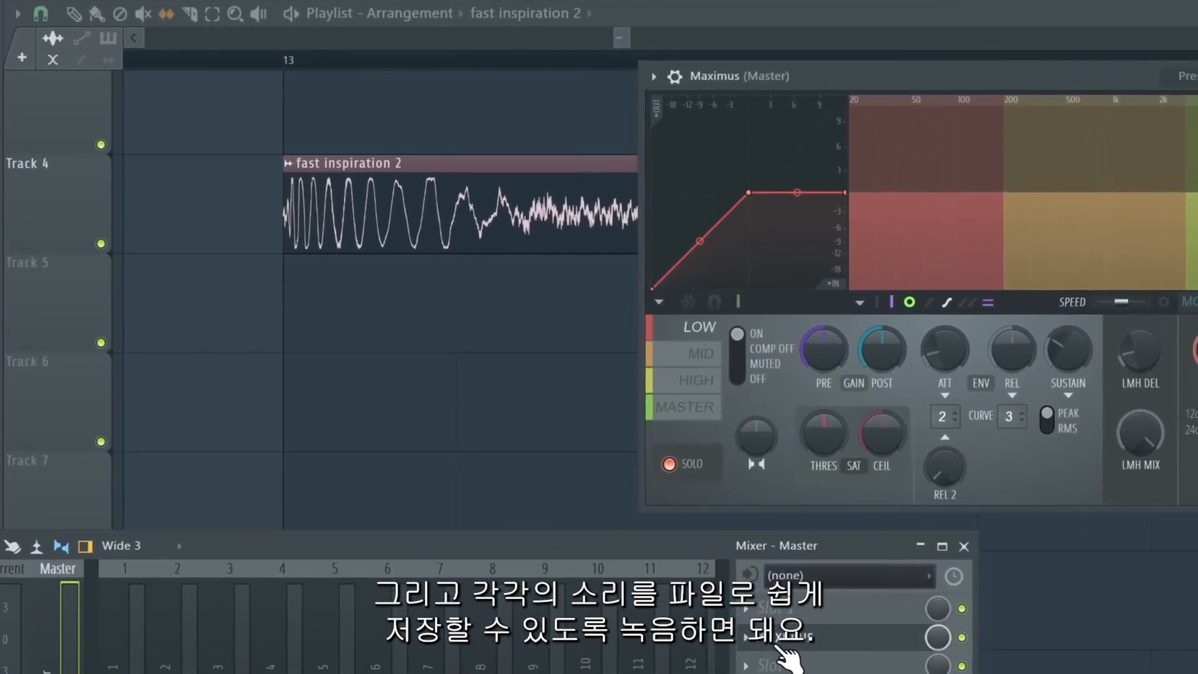
Add Edison to the Master mixer chain and arm it to record on play.
click(778, 671)
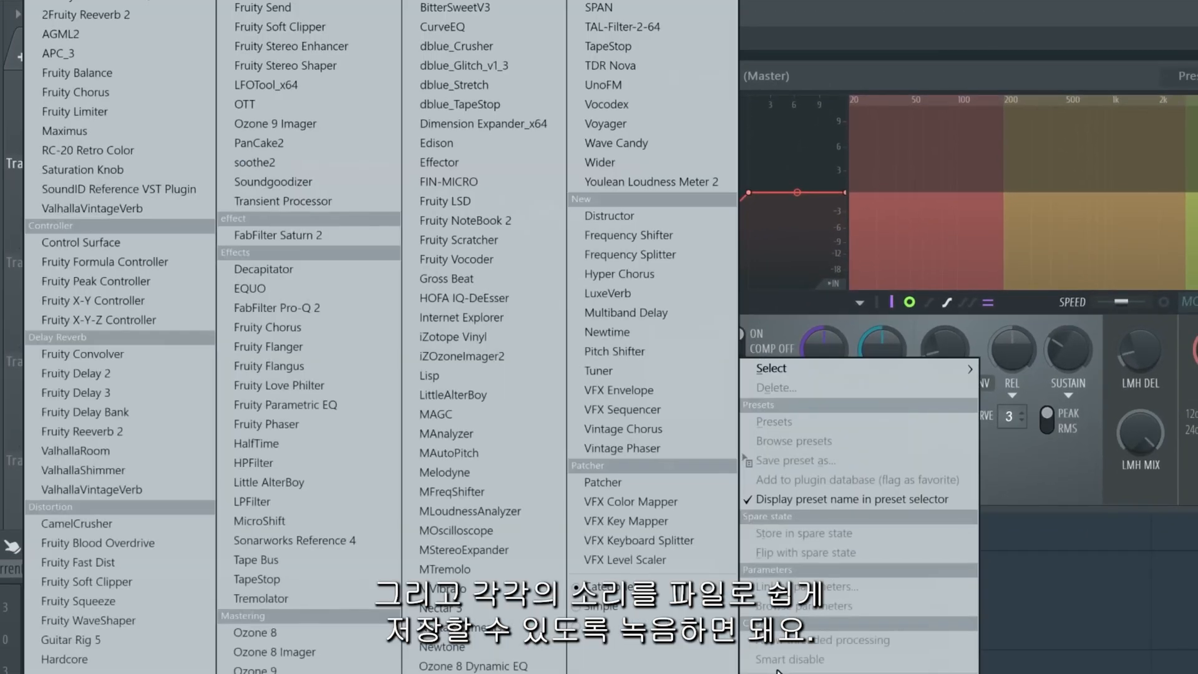
drag(493, 315, 491, 417)
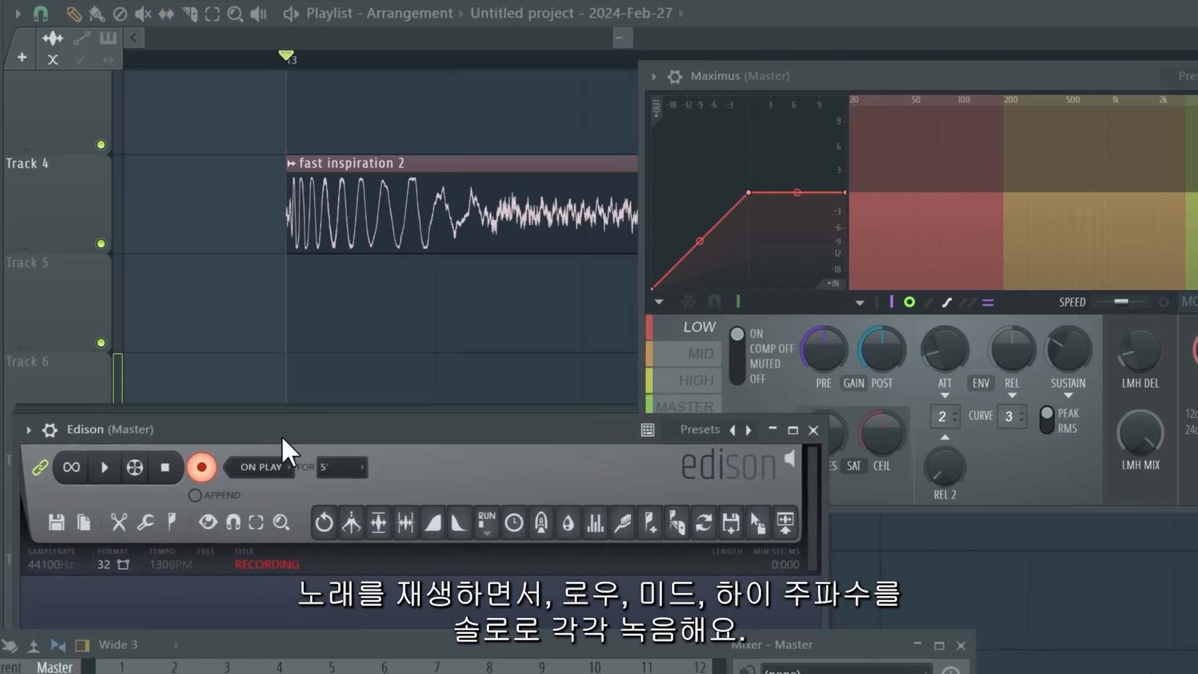
drag(284, 430, 284, 473)
click(778, 108)
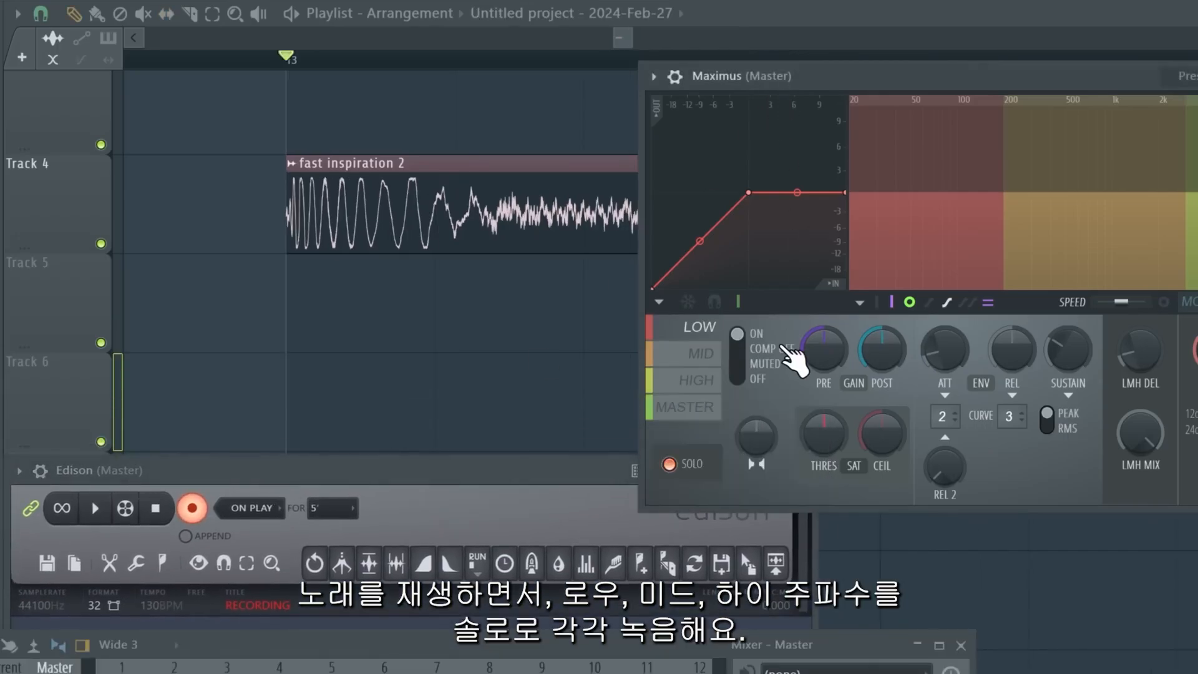
Record the soloed Maximus band of the reference kick and drag the recording onto Track 6.
key(space)
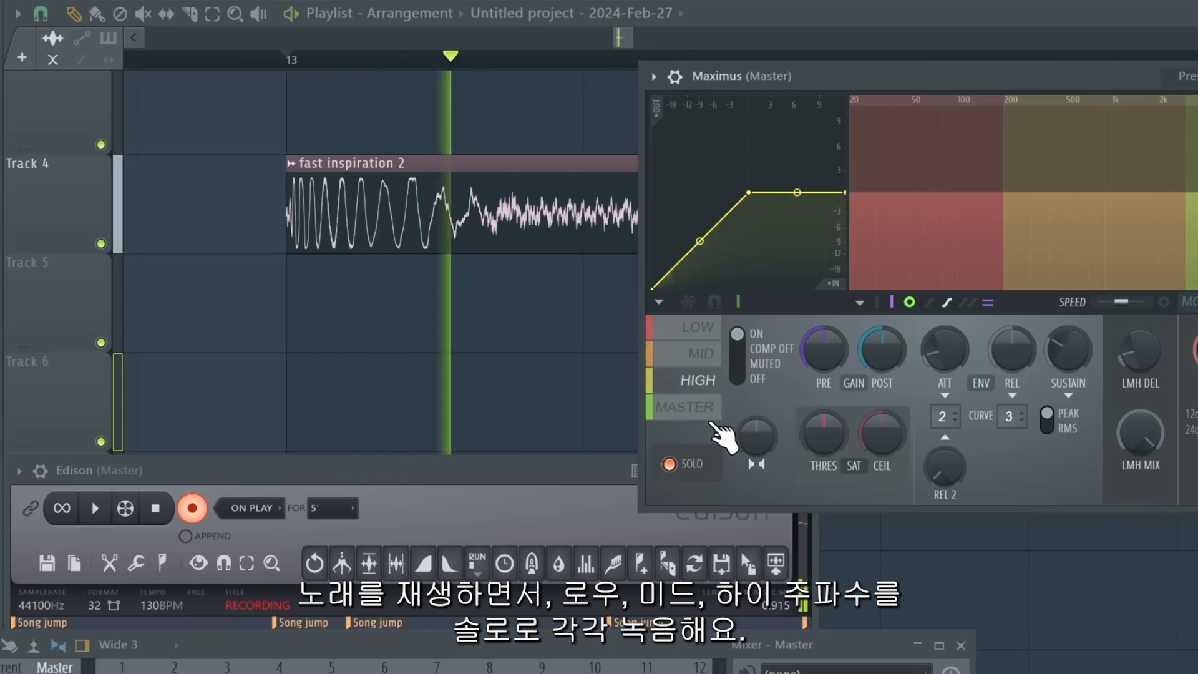
key(space)
drag(502, 502, 607, 508)
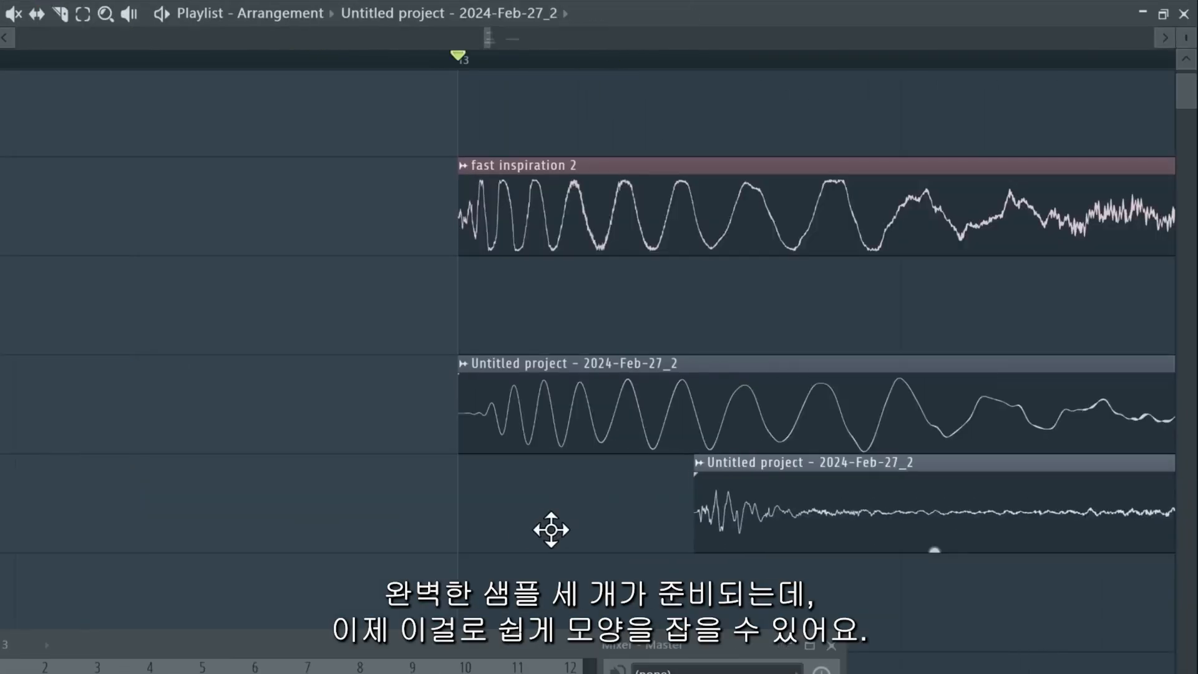
drag(551, 527, 316, 536)
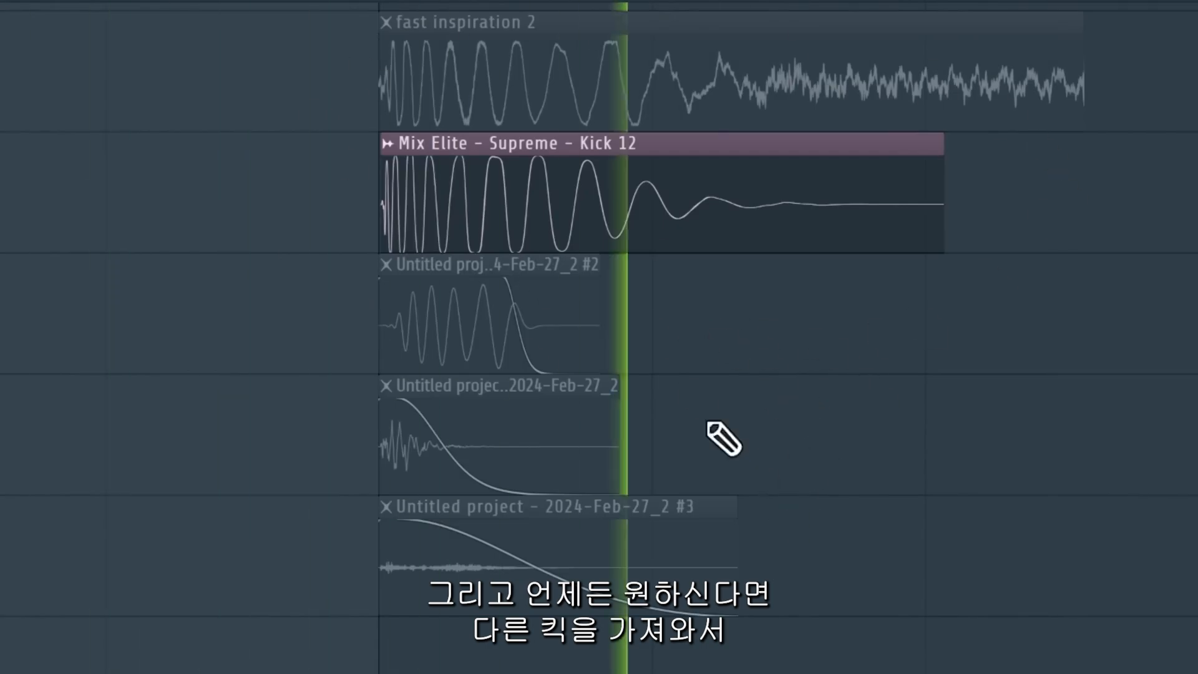
Move the Kick 12 clip onto the extracted kick's track and crossfade it with the extracted kick.
click(2, 313)
click(1, 435)
click(1, 555)
drag(678, 222, 690, 396)
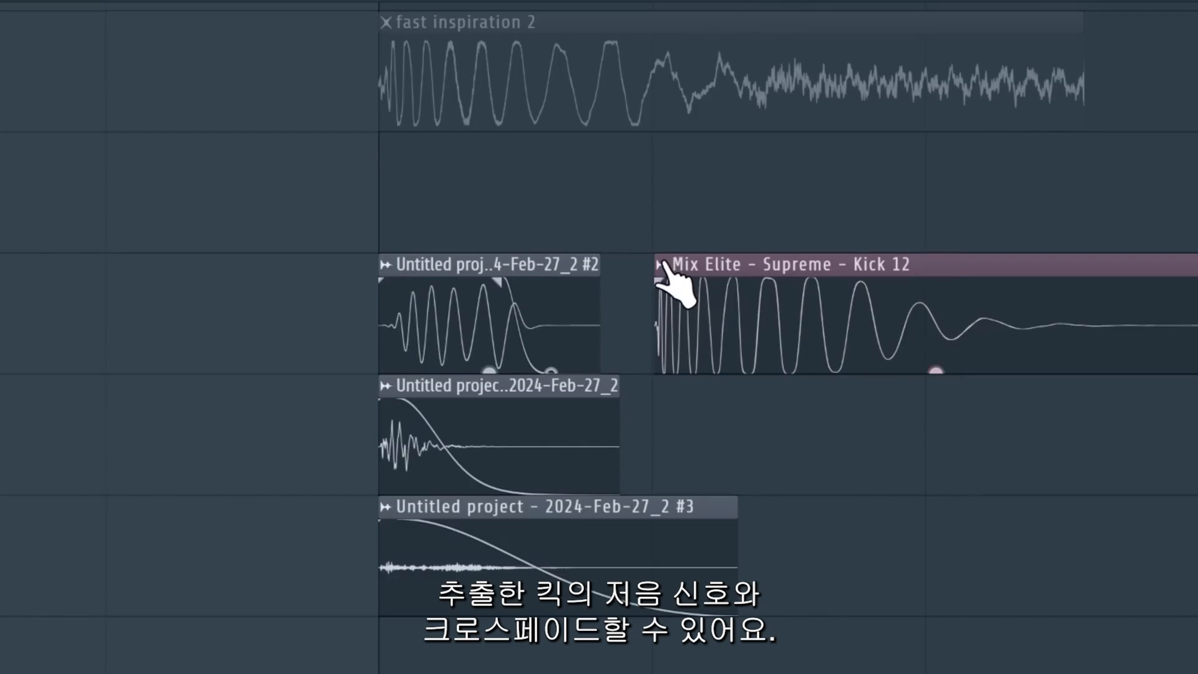
click(661, 264)
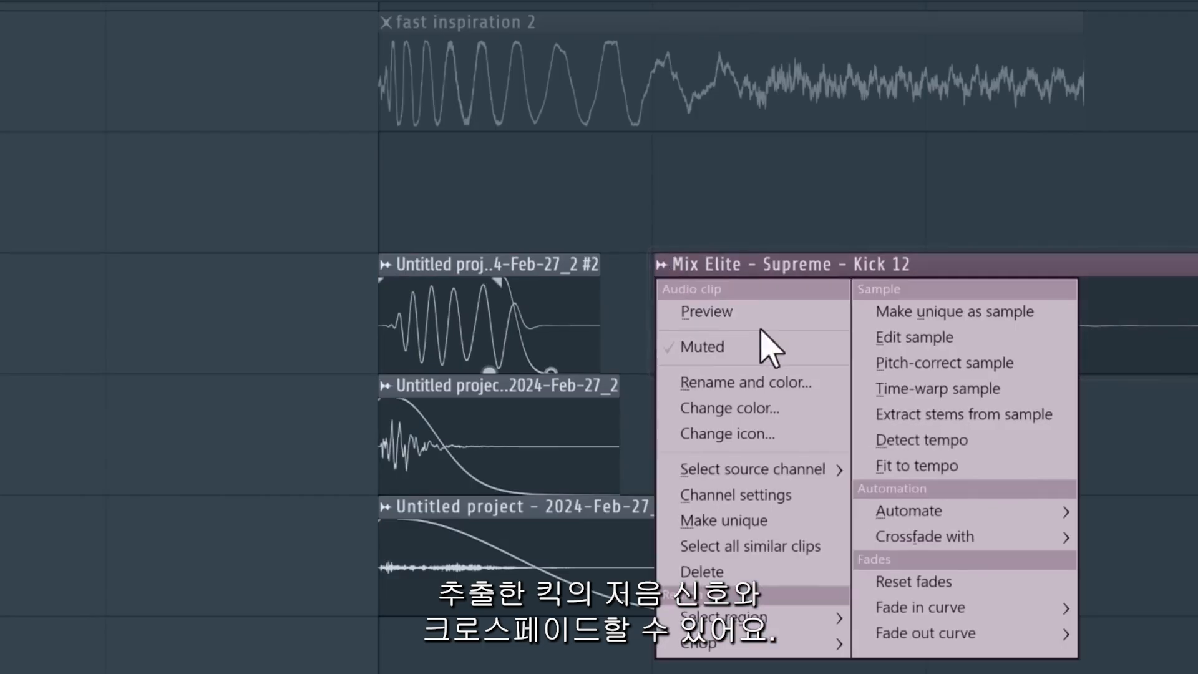
mouse_move(861, 540)
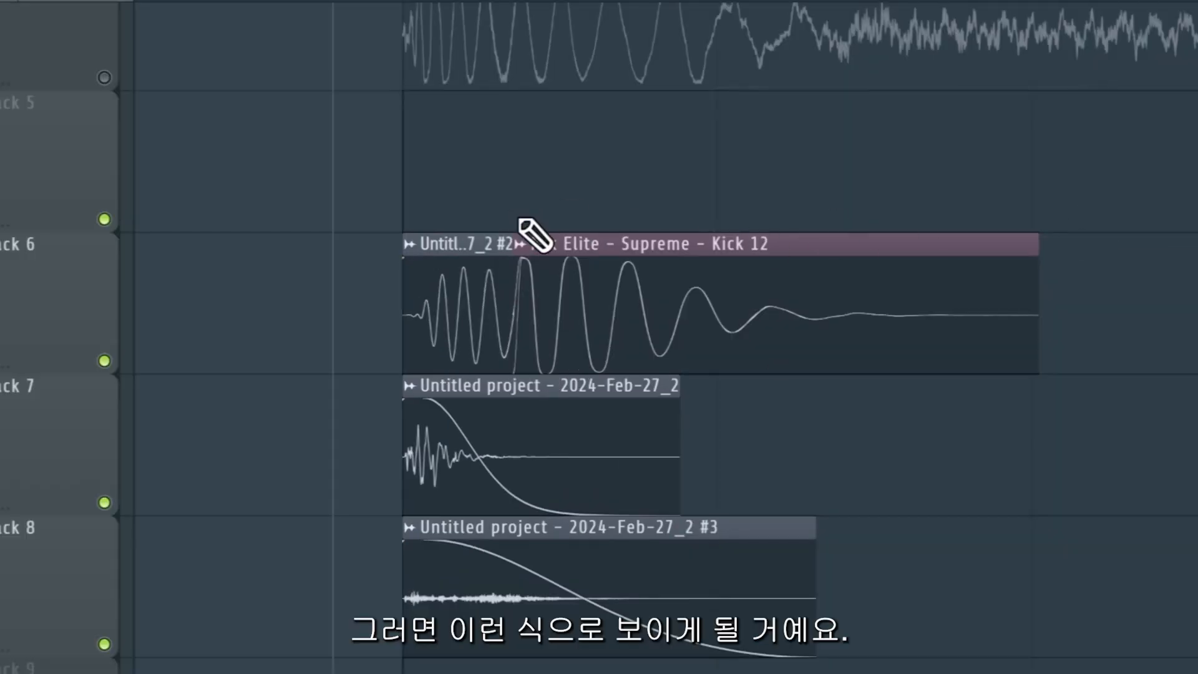
Play the crossfaded kicks and adjust the crossfade curve.
key(space)
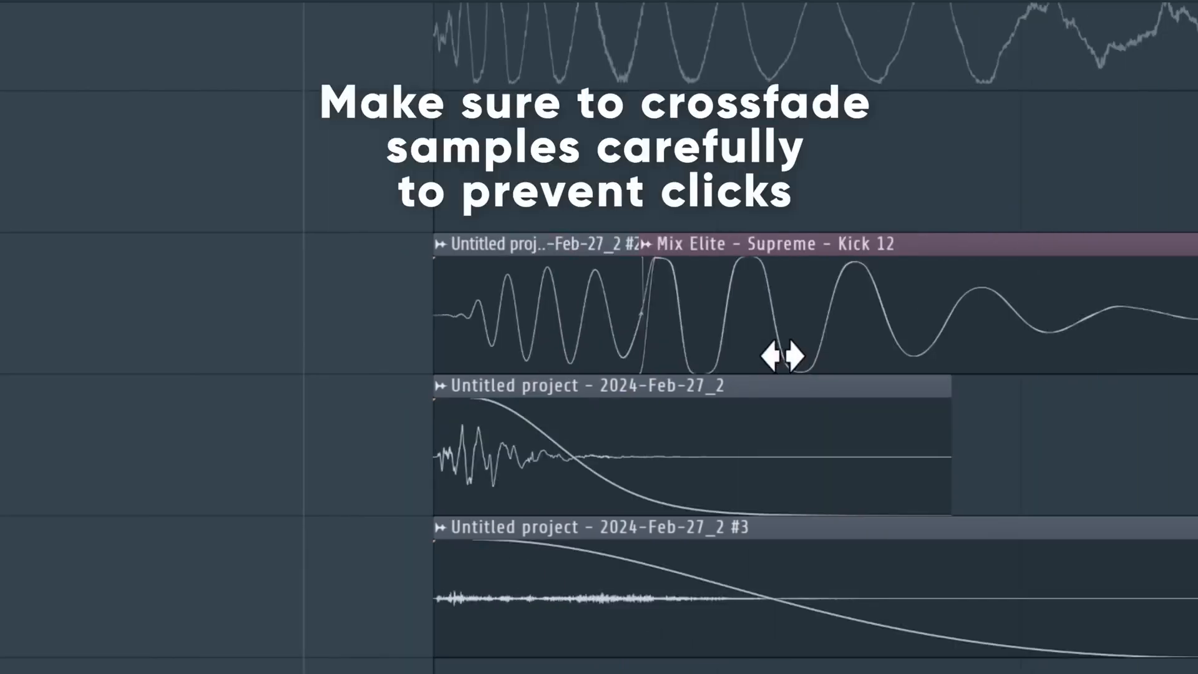
drag(780, 354, 866, 342)
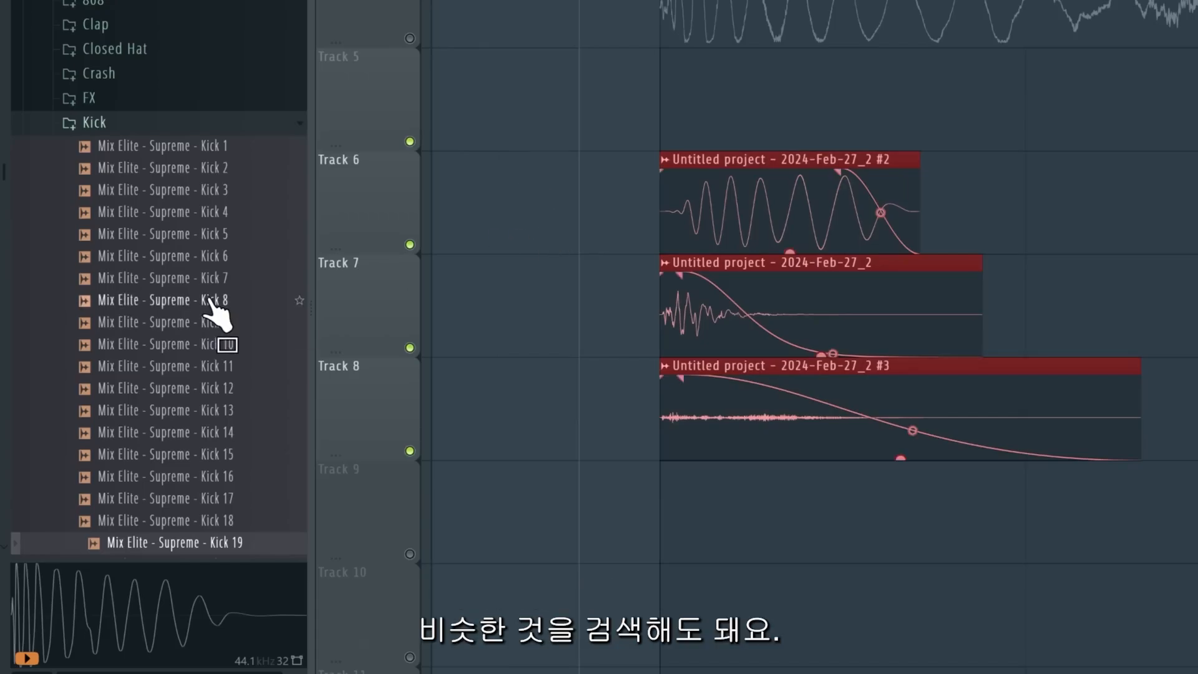
Replace the layered kick on Track 6 with Mix Elite - Supreme - Kick 19 from the browser.
scroll(212, 309, down, 2)
drag(225, 413, 641, 165)
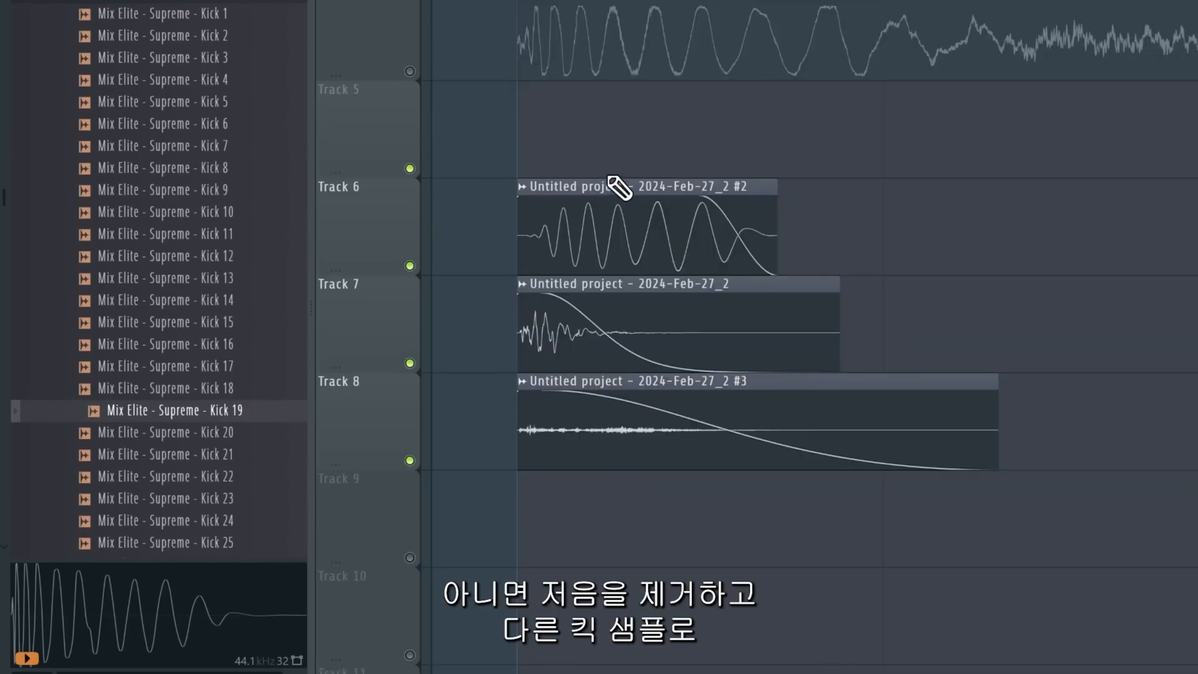
right_click(619, 206)
drag(226, 412, 586, 237)
drag(462, 313, 517, 323)
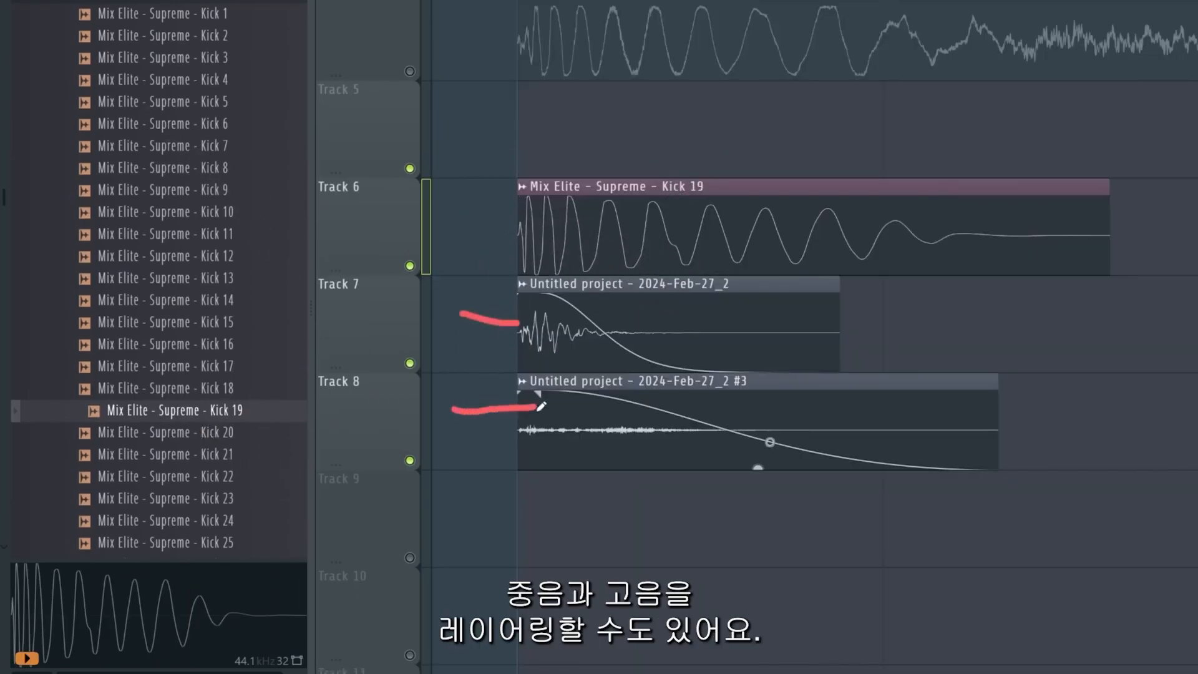
Play Kick 19 together with the extracted mid and high layers.
scroll(472, 236, down, 1)
scroll(475, 233, up, 1)
key(space)
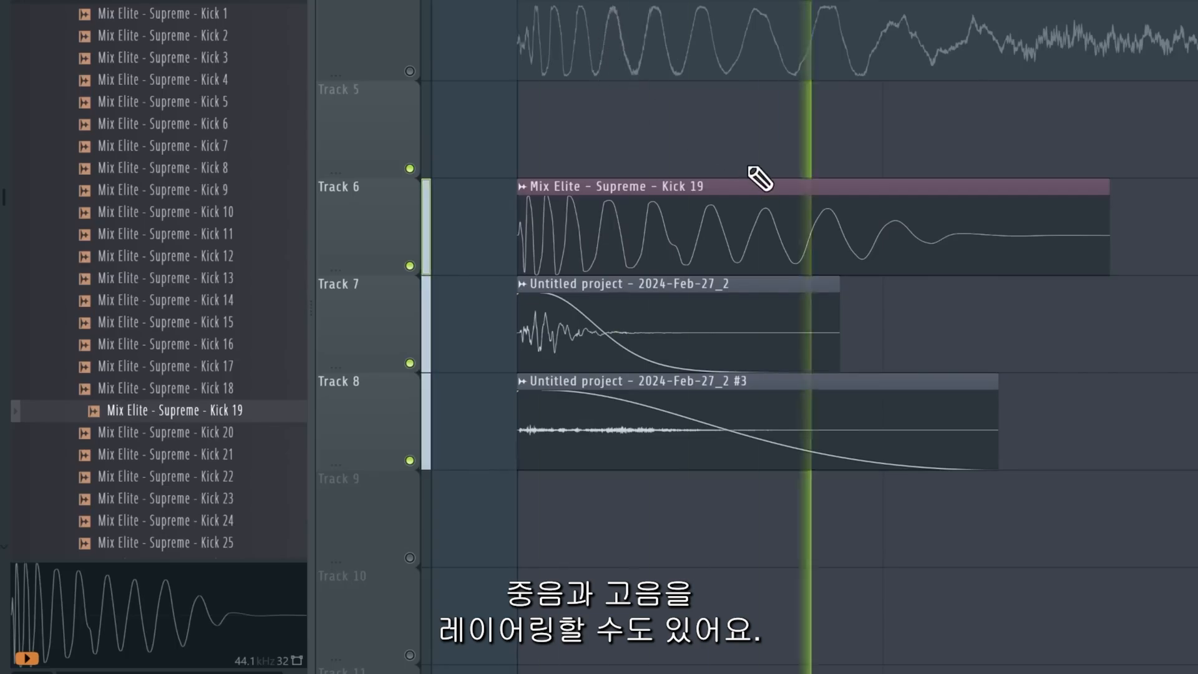
drag(222, 374, 193, 117)
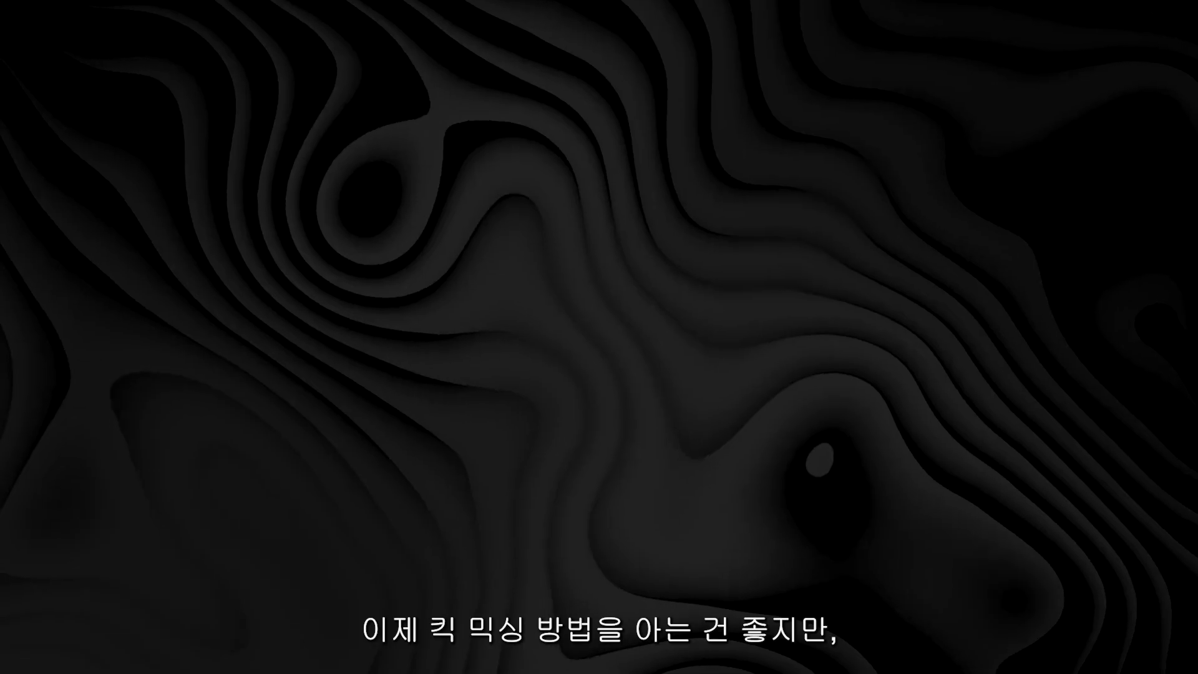